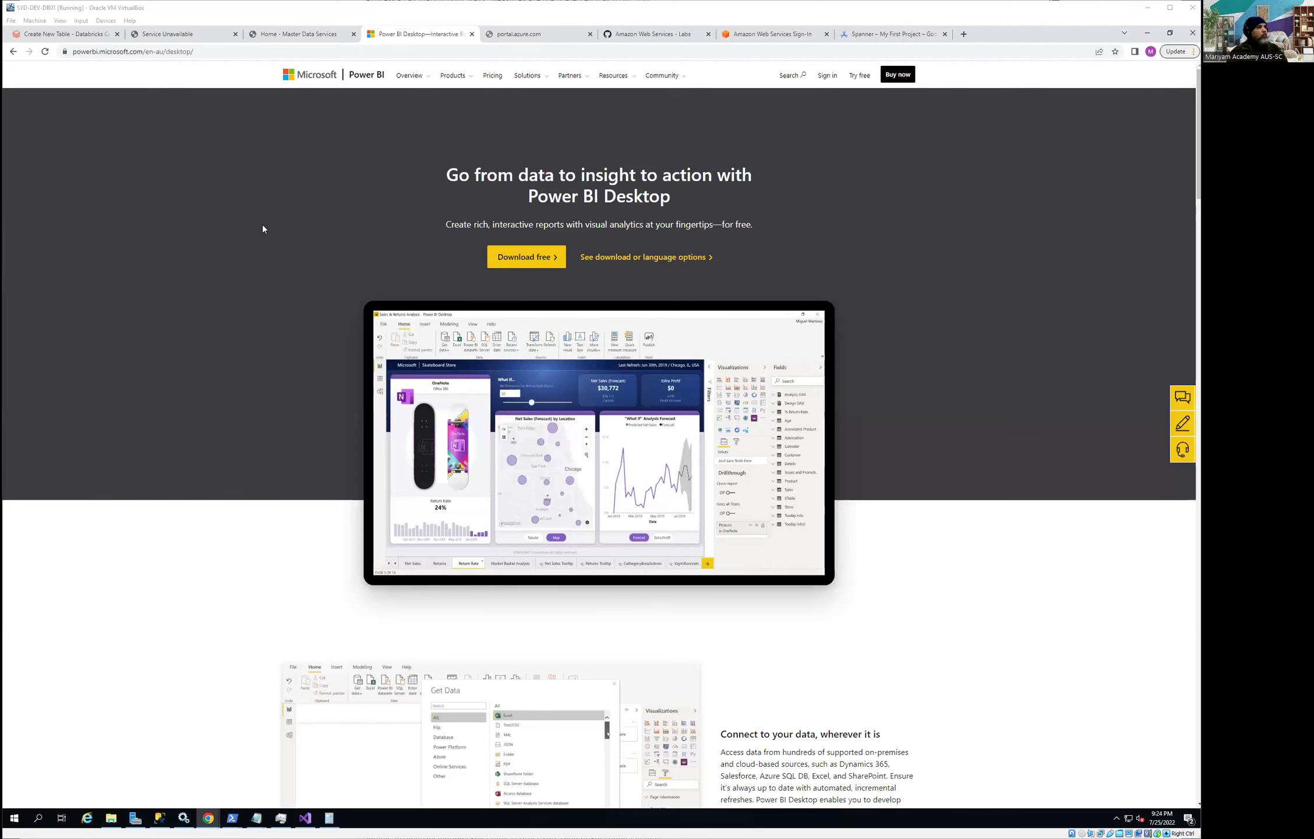
Step: Try the free Power BI Desktop download through aka.ms/pbidesktopstore and check the browser's download history for the file
{"action": "left_click", "coordinate": [173, 55]}
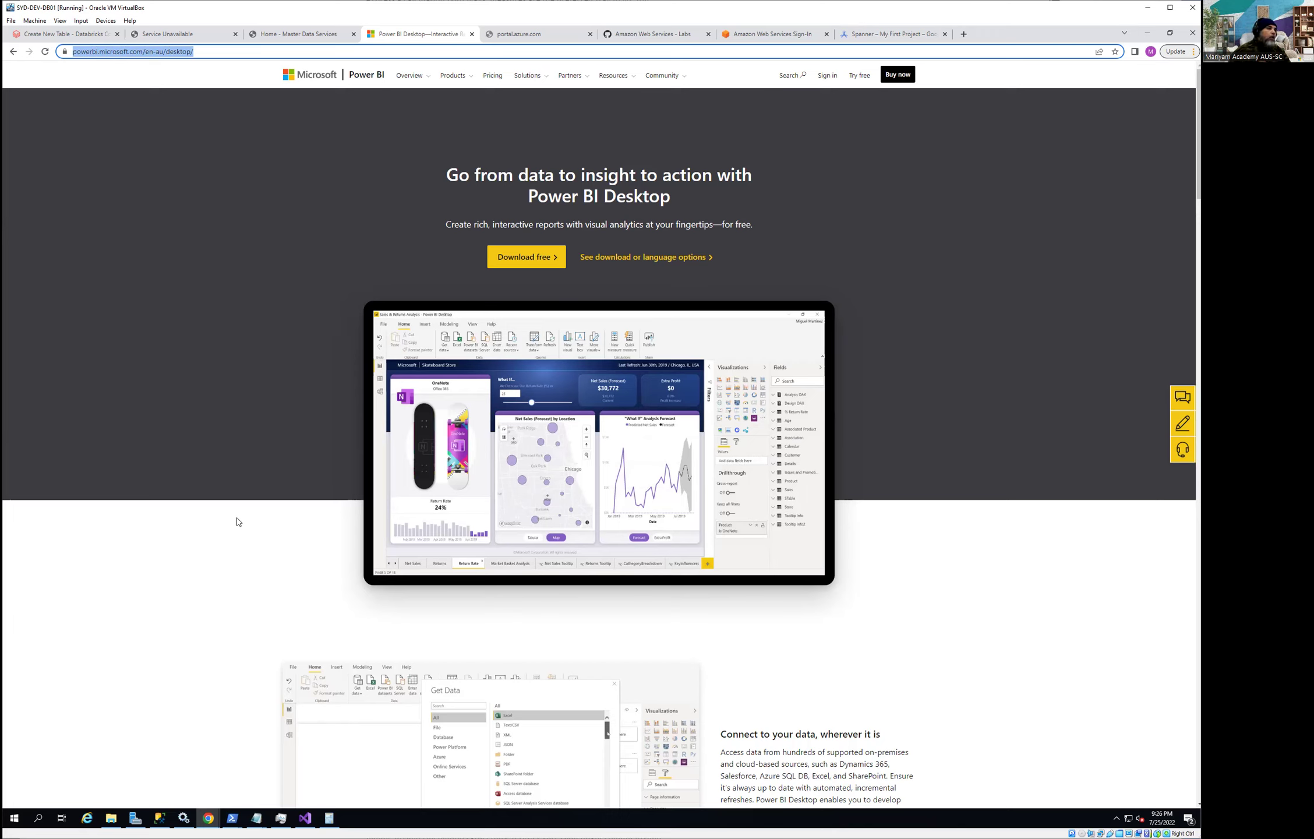
{"action": "left_click", "coordinate": [529, 266]}
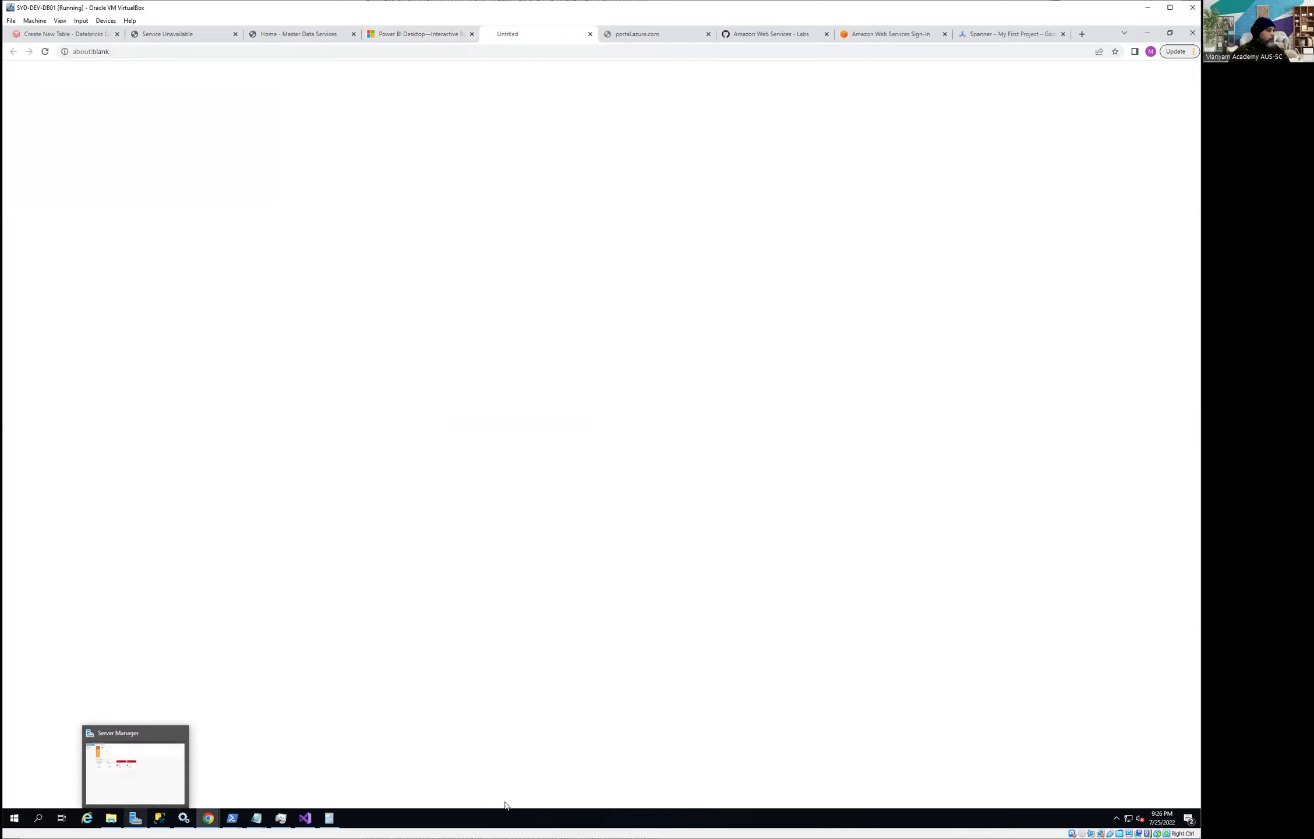
{"action": "left_click", "coordinate": [444, 41]}
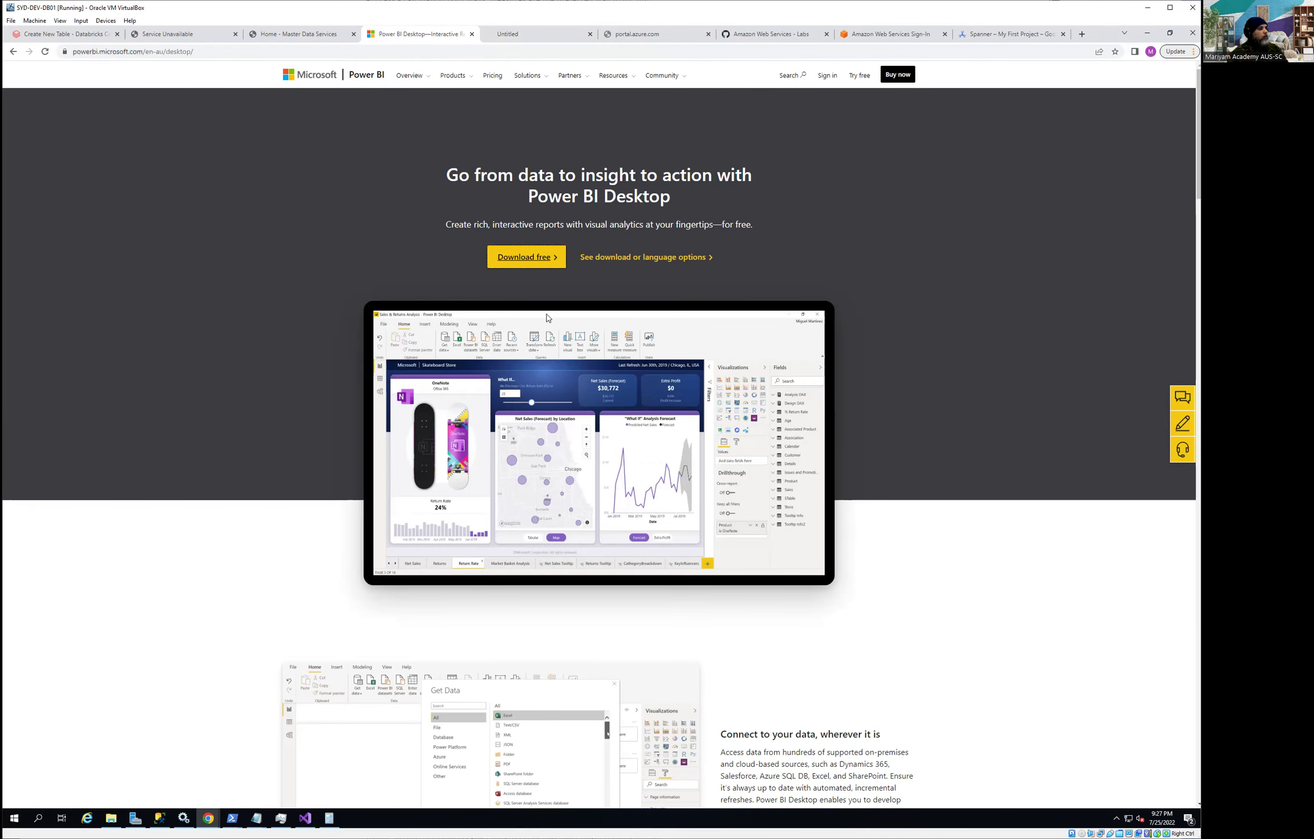
{"action": "left_click", "coordinate": [528, 36]}
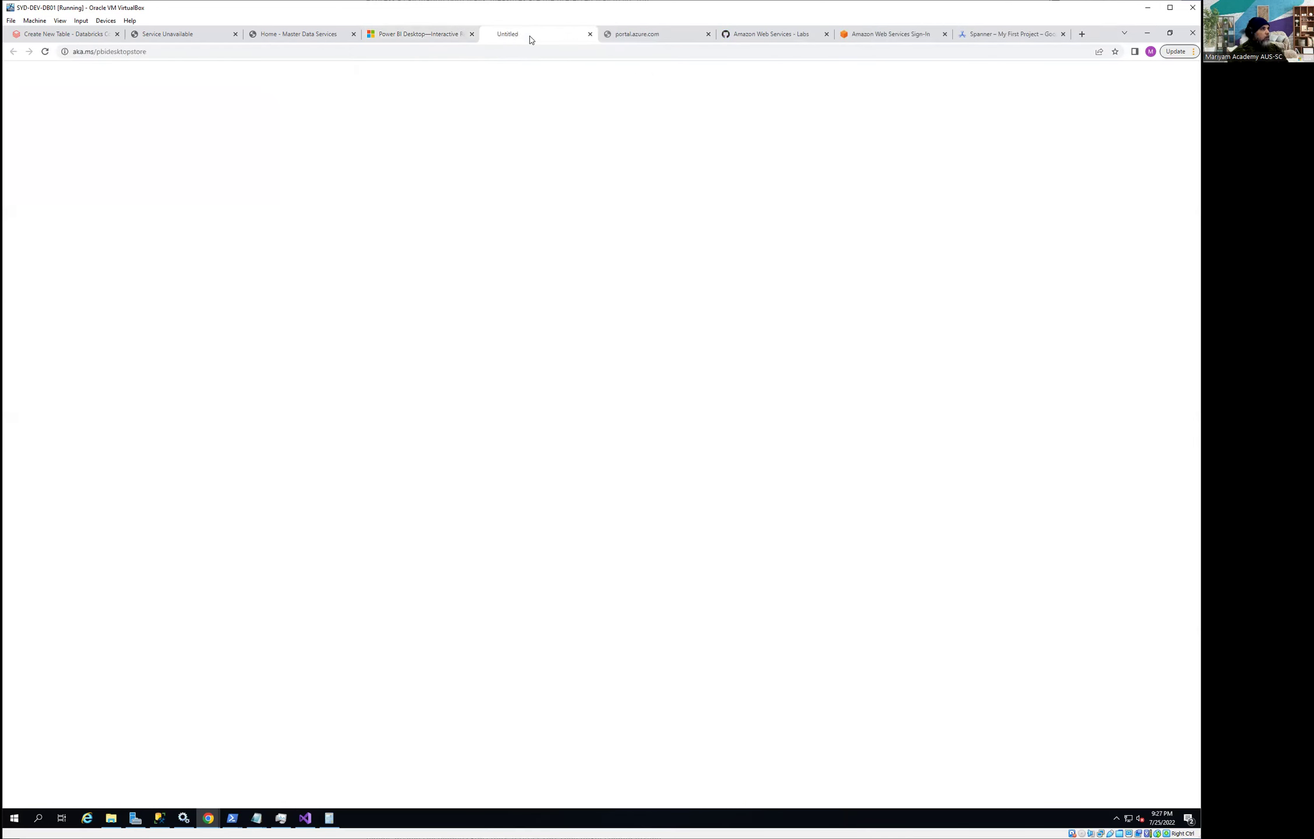
{"action": "left_click", "coordinate": [491, 52]}
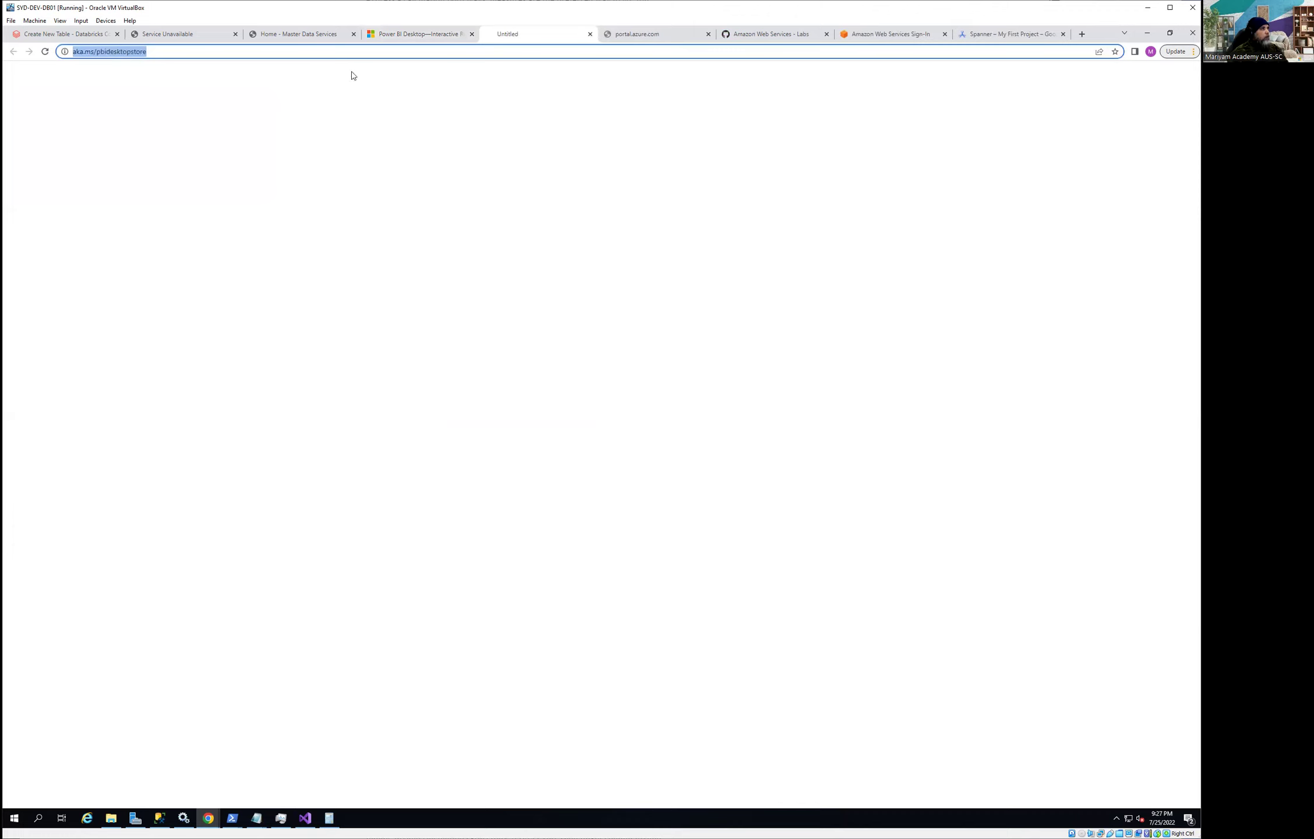
{"action": "left_click", "coordinate": [268, 53]}
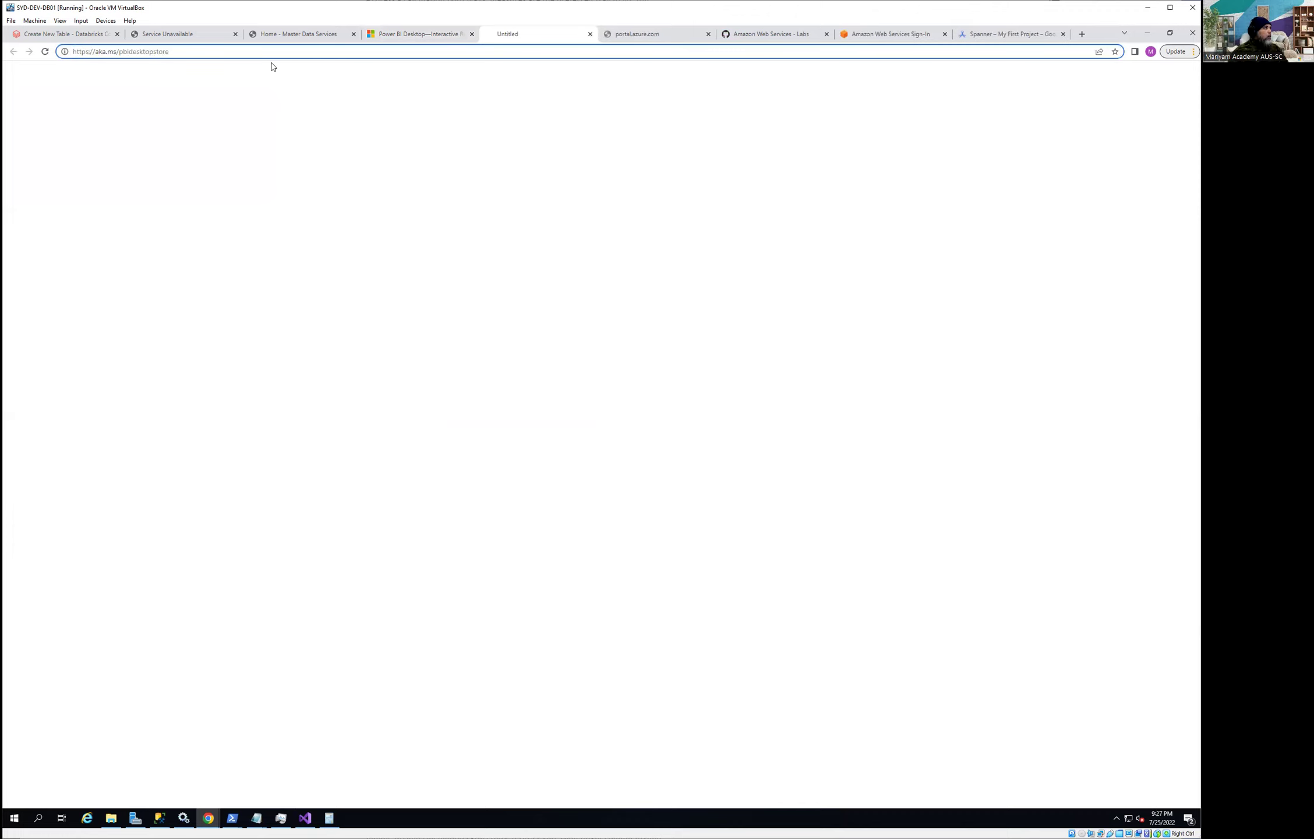
{"action": "key", "text": "Return"}
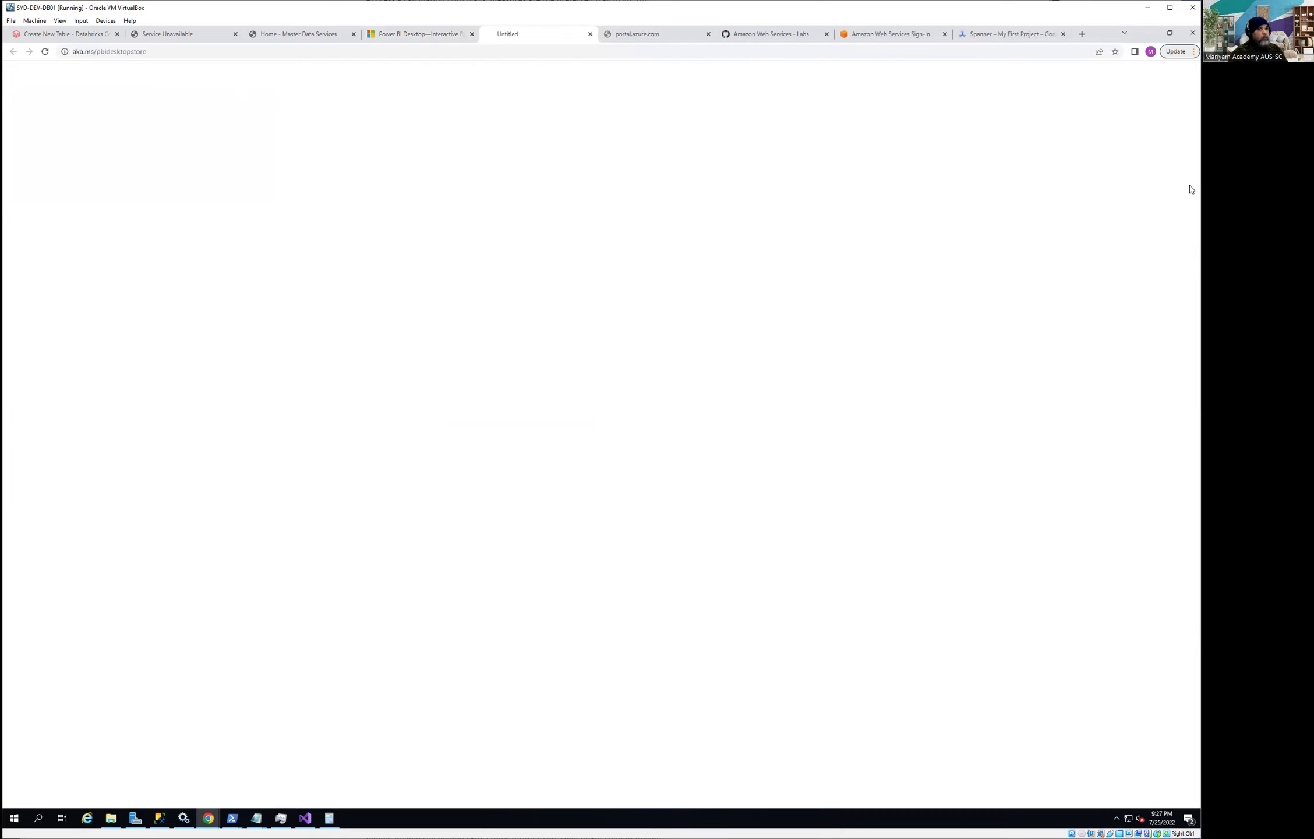
{"action": "left_click", "coordinate": [1187, 53]}
{"action": "left_click", "coordinate": [1092, 134]}
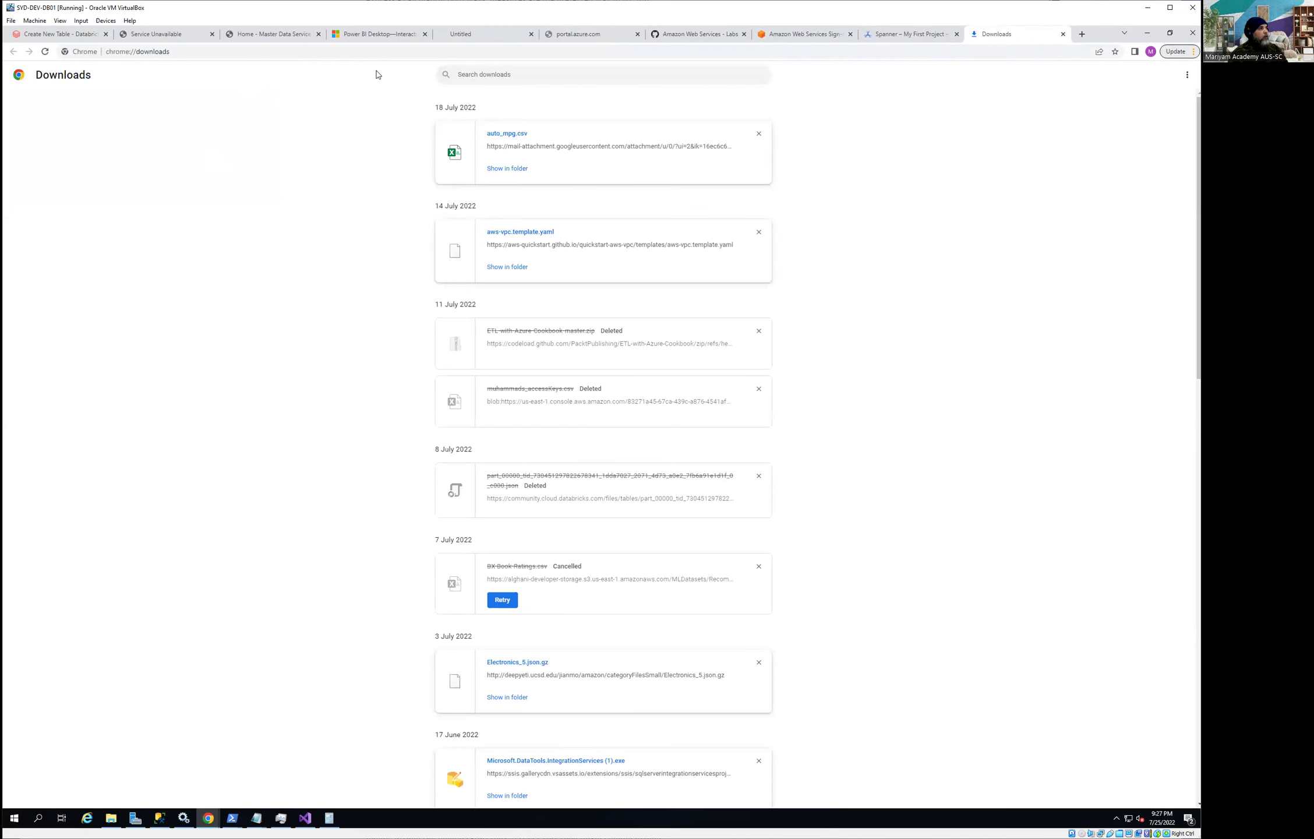
Step: From the Power BI Desktop product page, open the download and language options page and review the language choices, keeping English
{"action": "left_click", "coordinate": [364, 36]}
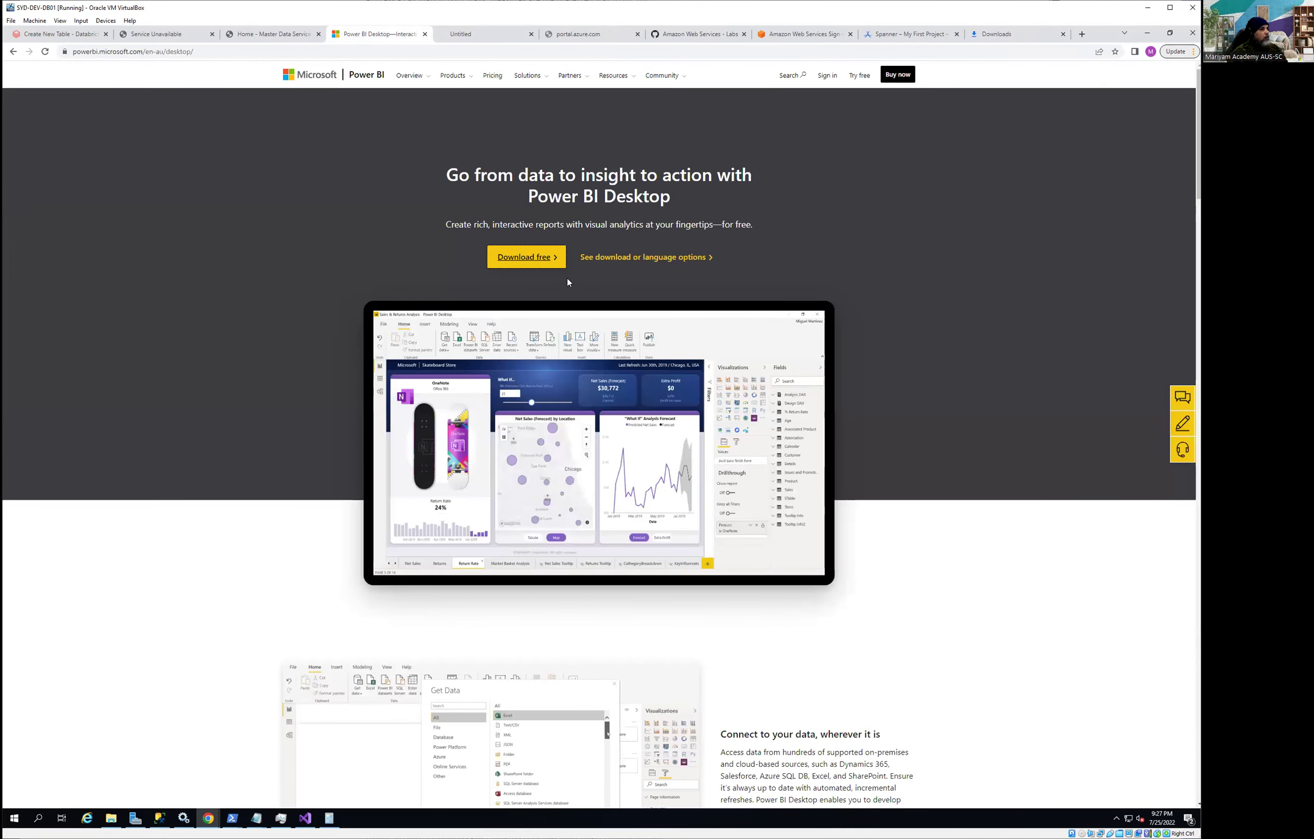
{"action": "left_click", "coordinate": [645, 257]}
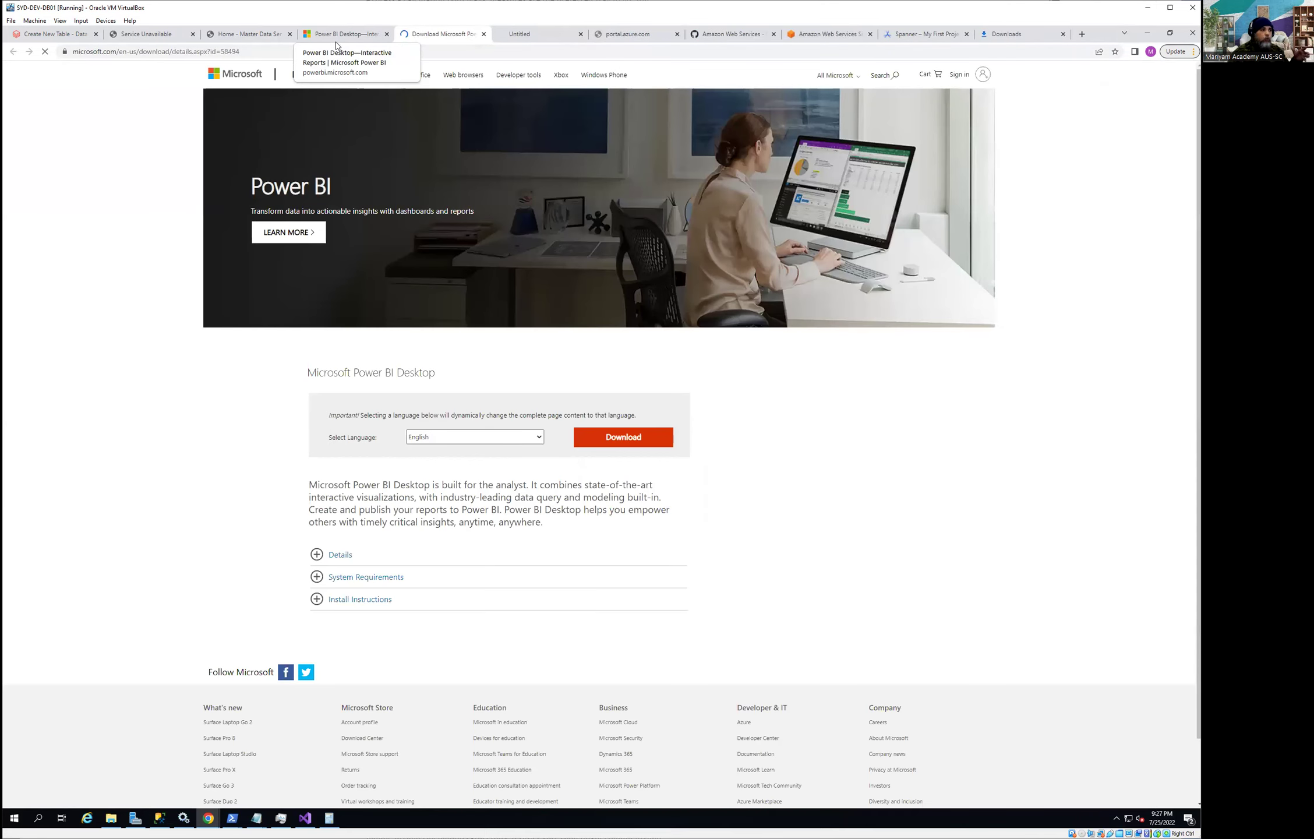
{"action": "scroll", "coordinate": [378, 559], "scroll_direction": "down", "scroll_amount": 1}
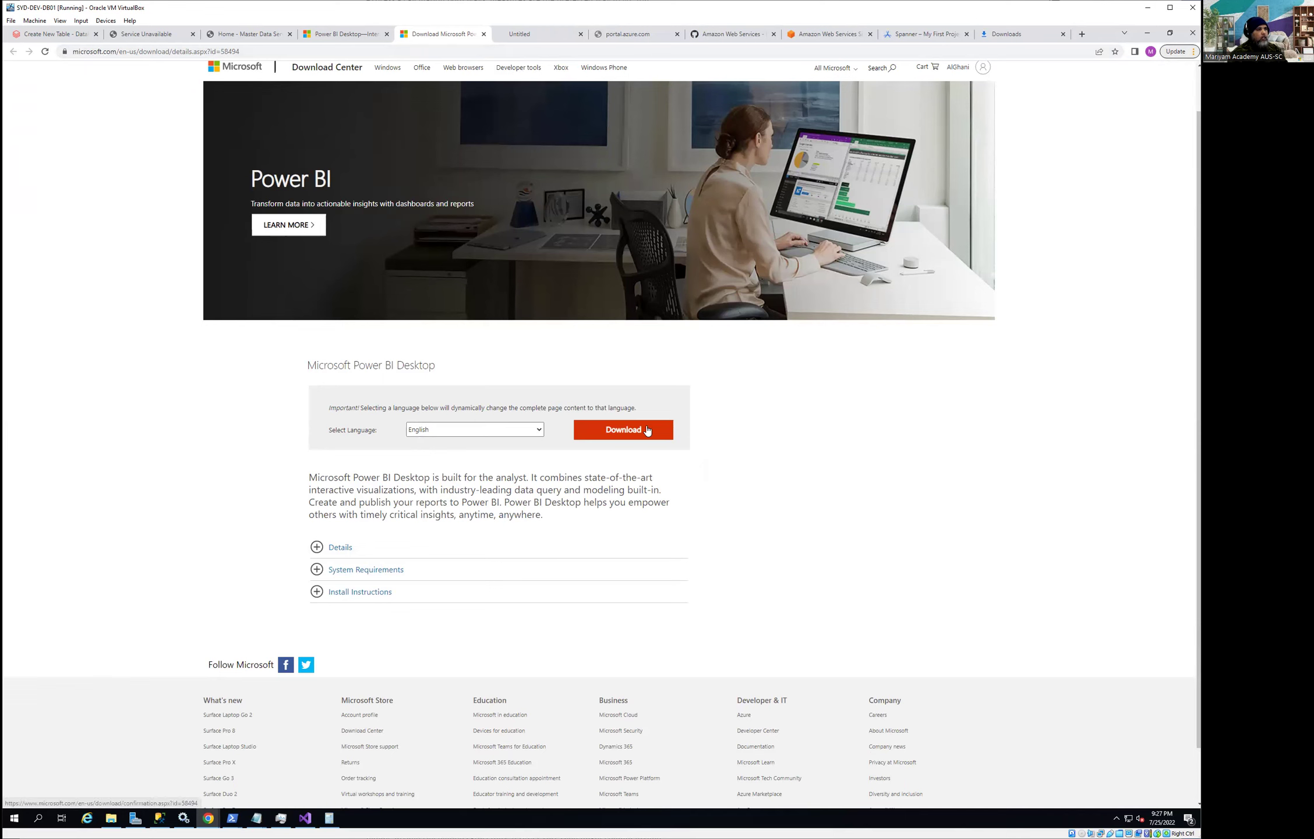
{"action": "left_click", "coordinate": [495, 436]}
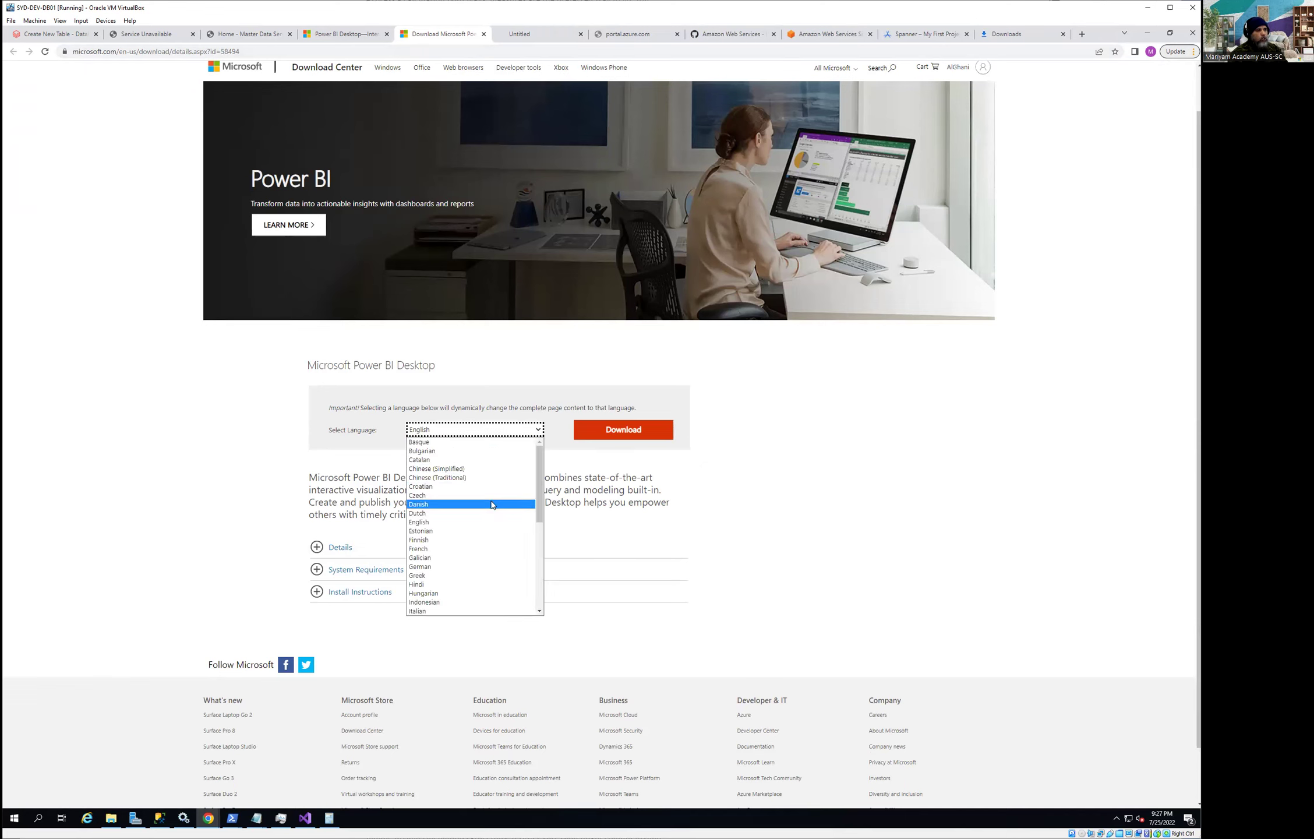
{"action": "scroll", "coordinate": [493, 507], "scroll_direction": "down", "scroll_amount": 3}
Step: Download the 64-bit installer PBIDesktopSetup_x64.exe and close the blank Untitled page
{"action": "left_click", "coordinate": [641, 430]}
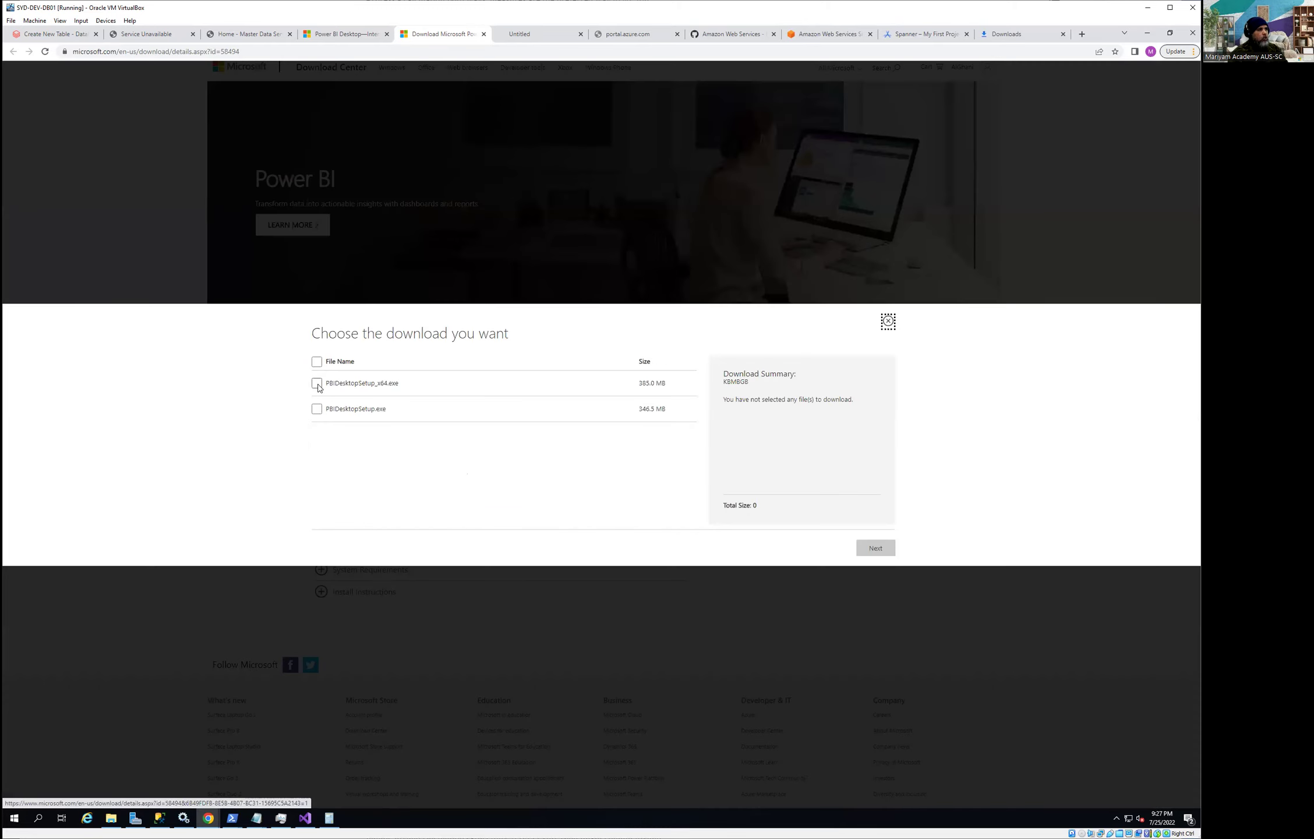
{"action": "left_click", "coordinate": [316, 384]}
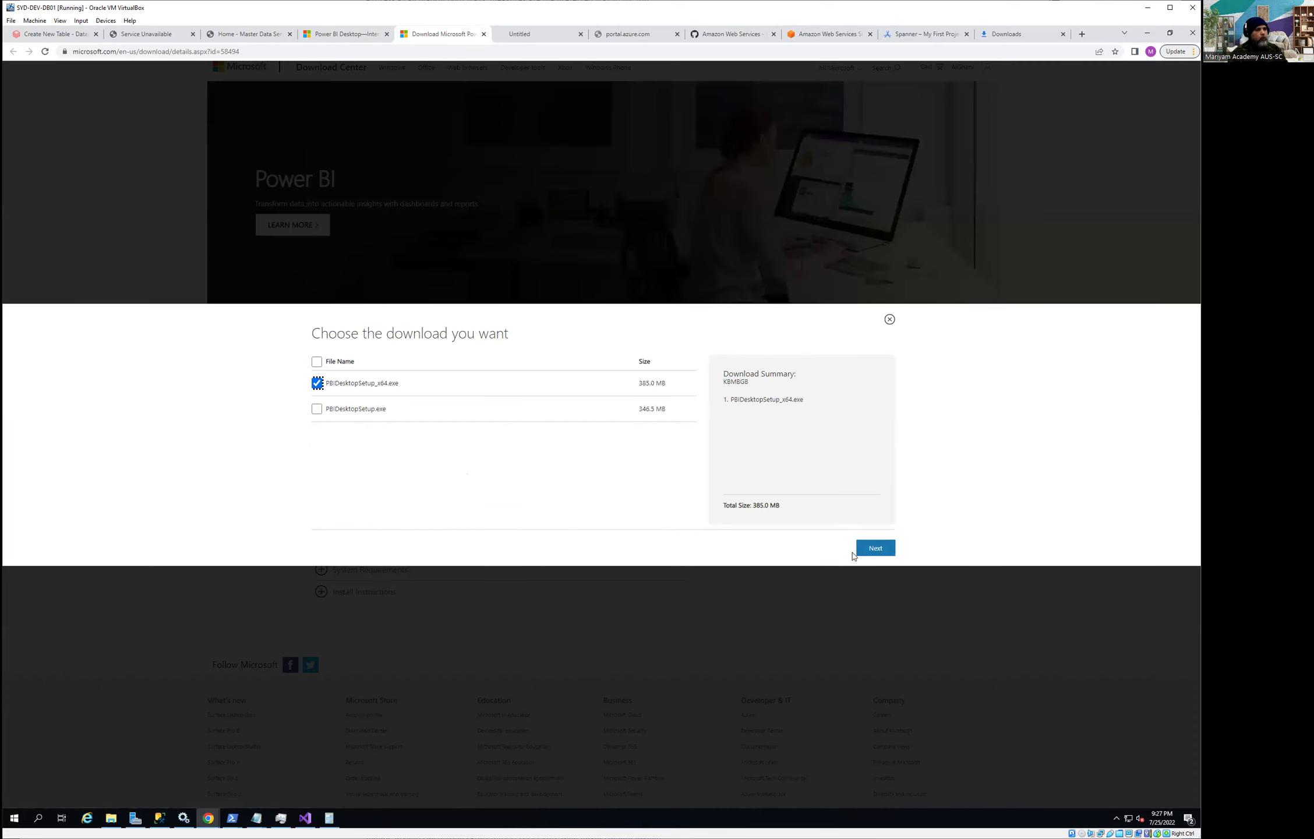
{"action": "left_click", "coordinate": [875, 548]}
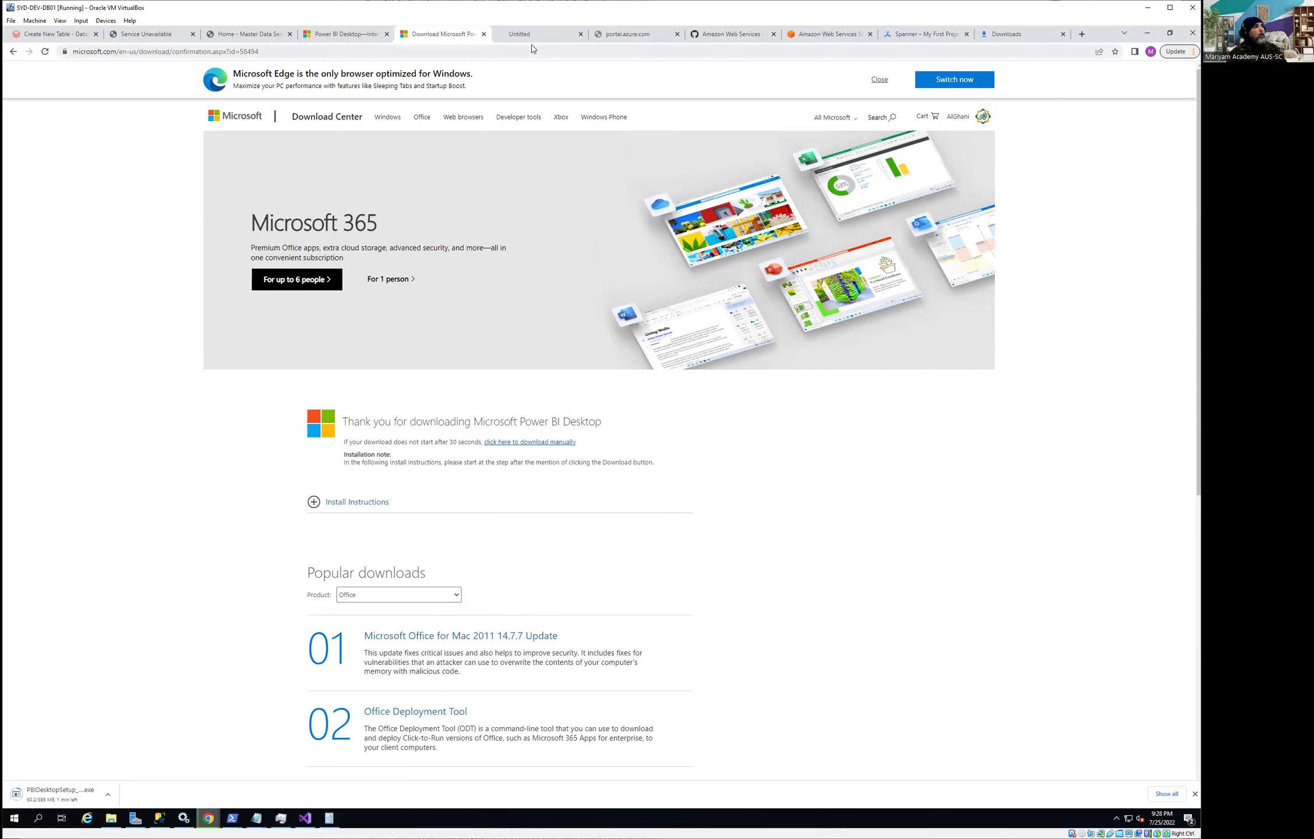
{"action": "left_click", "coordinate": [581, 35]}
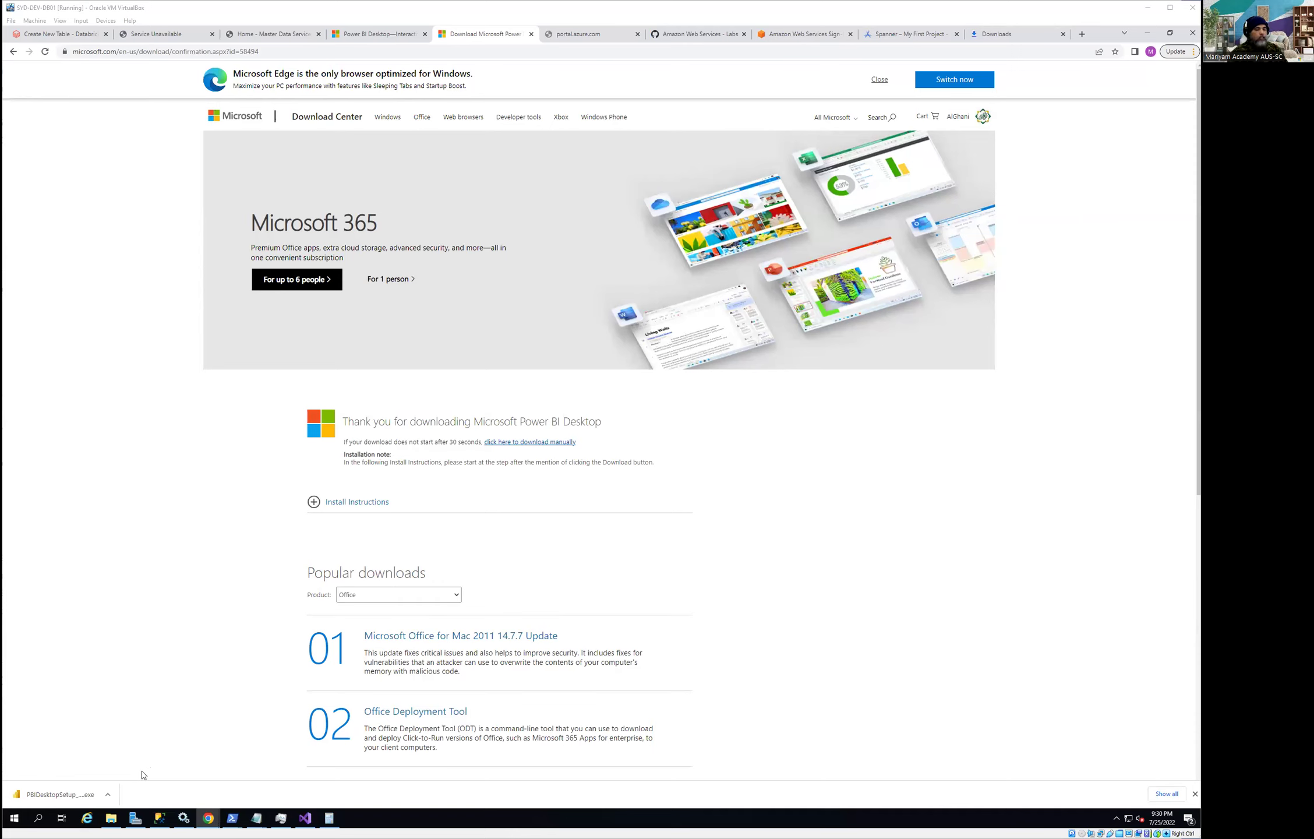
Step: Refresh the Downloads folder, run PBIDesktopSetup_x64 as administrator, and keep English as the setup language
{"action": "left_click", "coordinate": [111, 818]}
{"action": "right_click", "coordinate": [228, 410]}
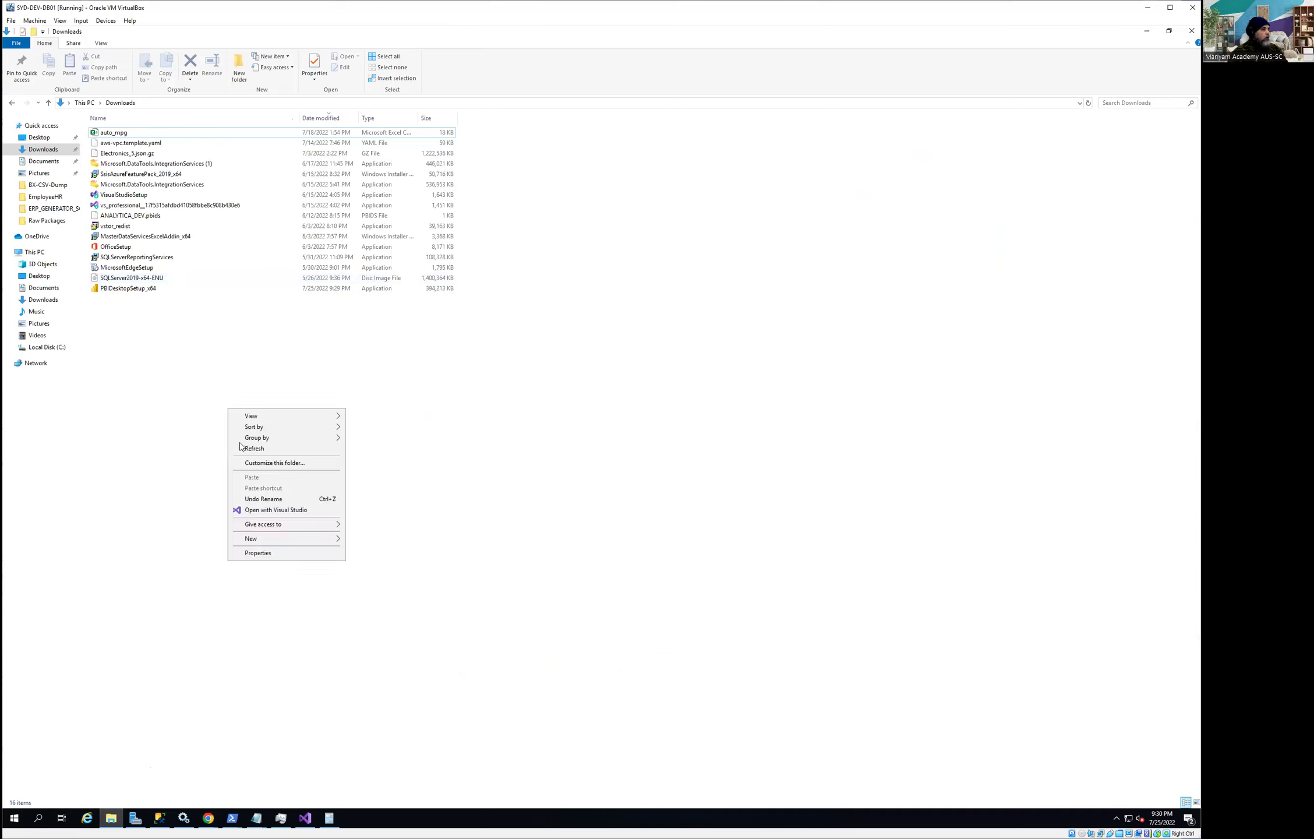
{"action": "left_click", "coordinate": [255, 448]}
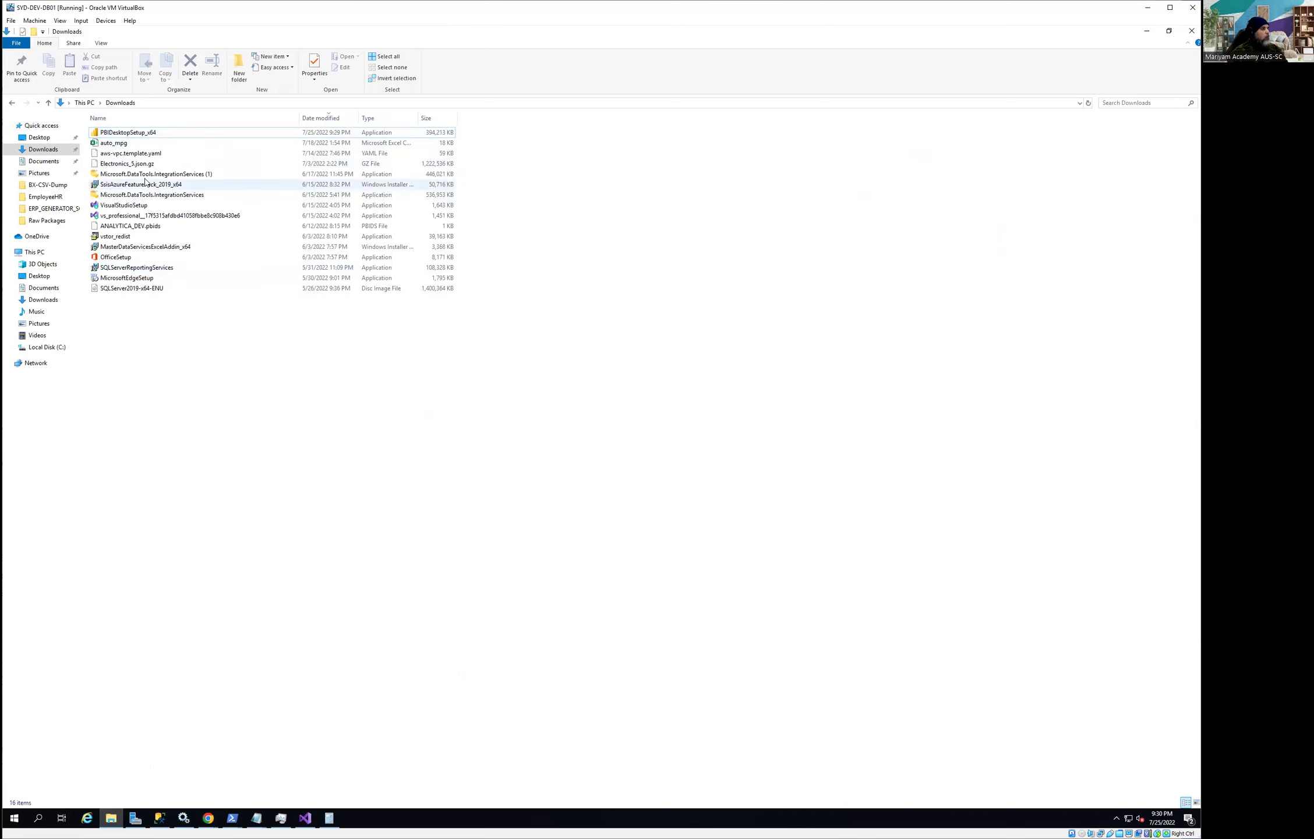
{"action": "right_click", "coordinate": [146, 134]}
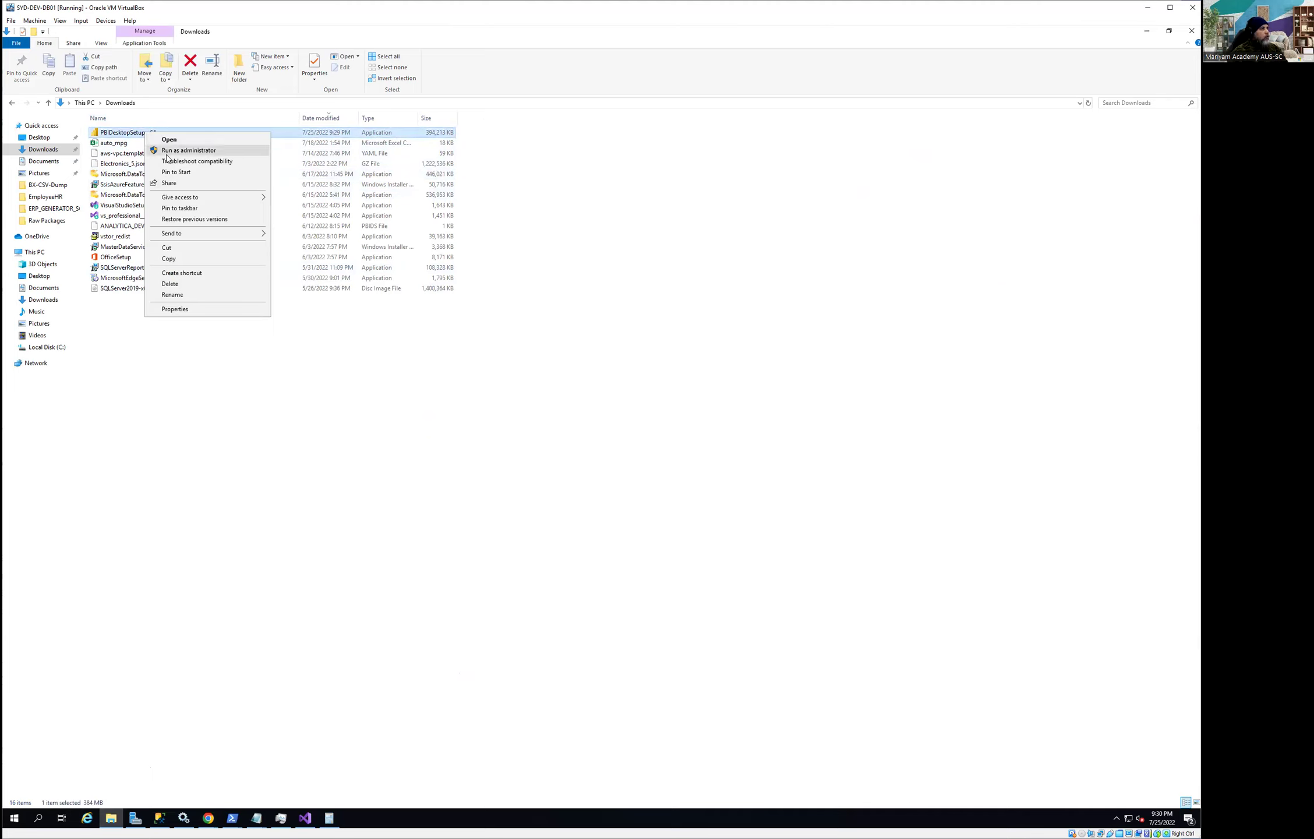
{"action": "left_click", "coordinate": [182, 152]}
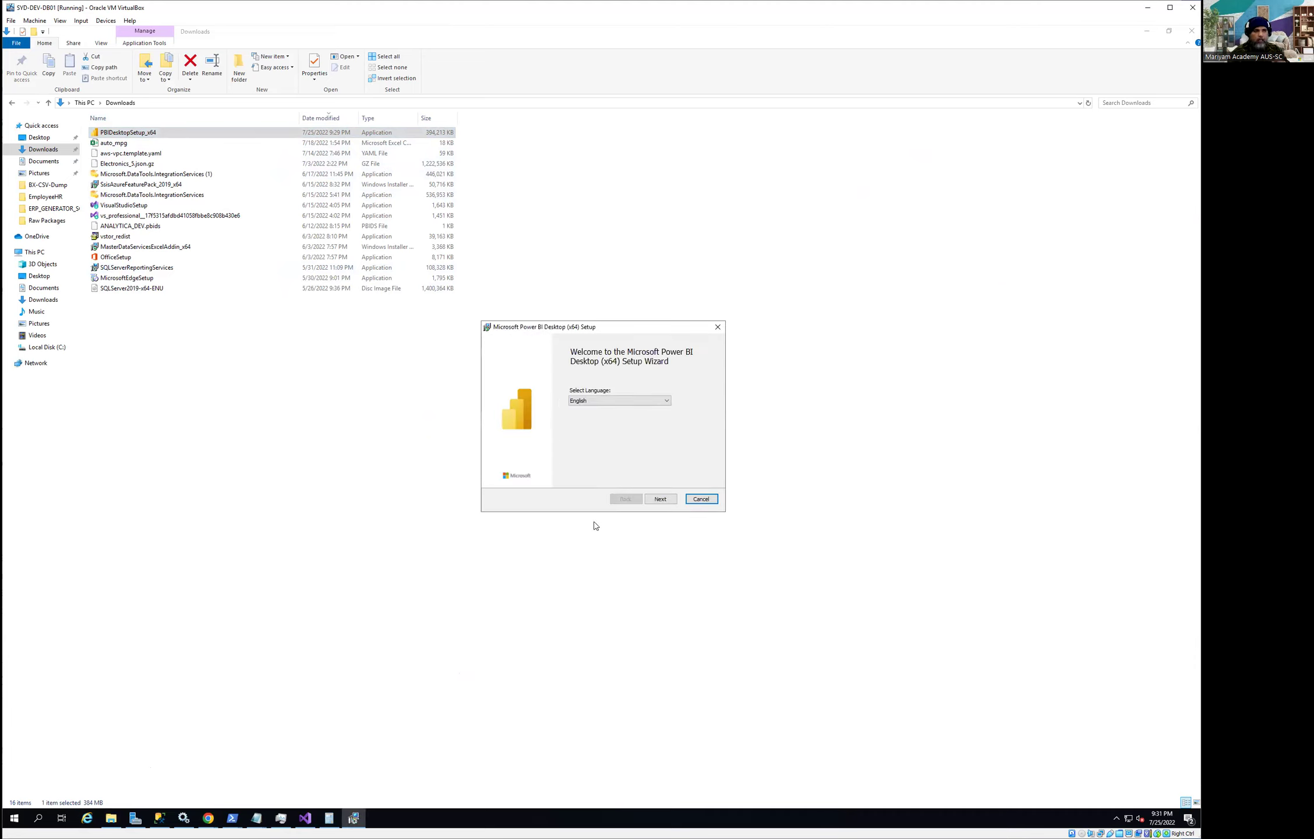
{"action": "left_click", "coordinate": [648, 401]}
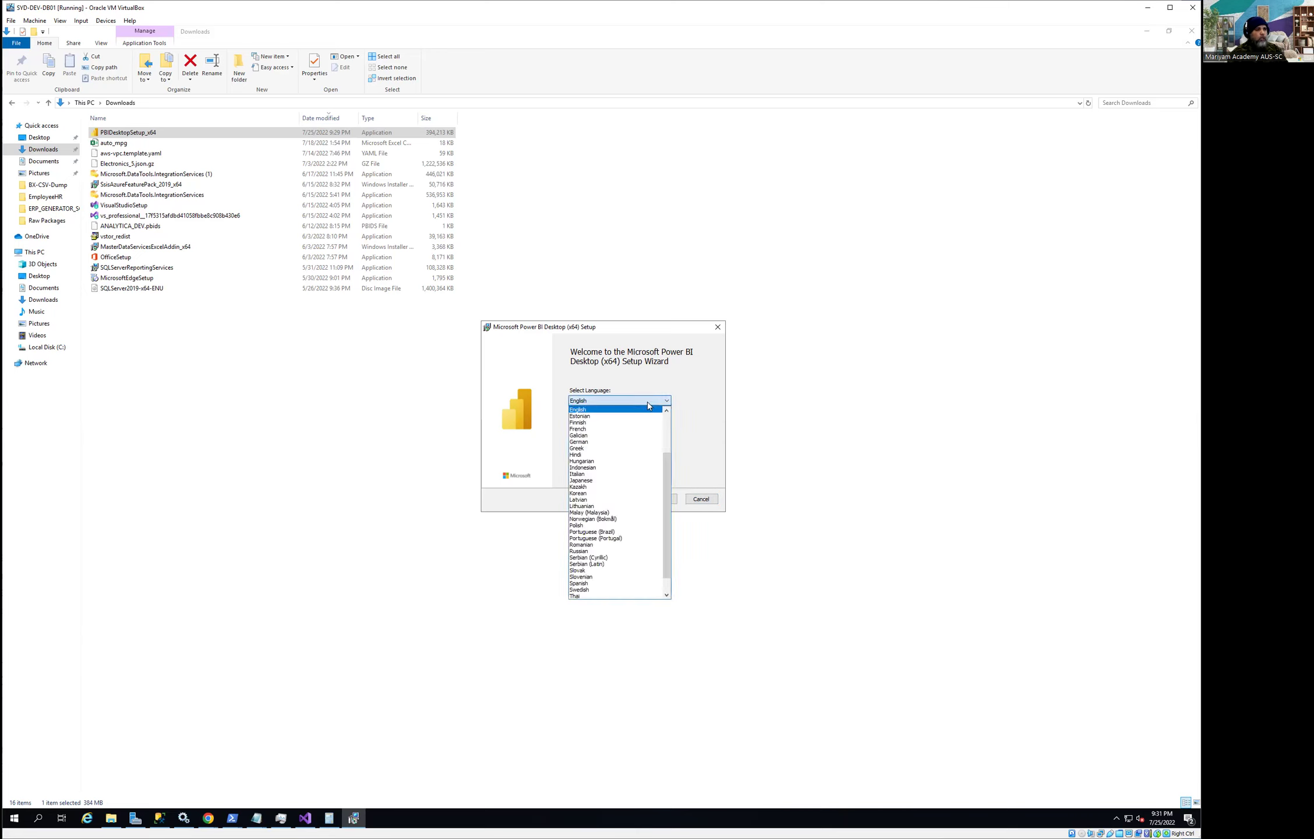
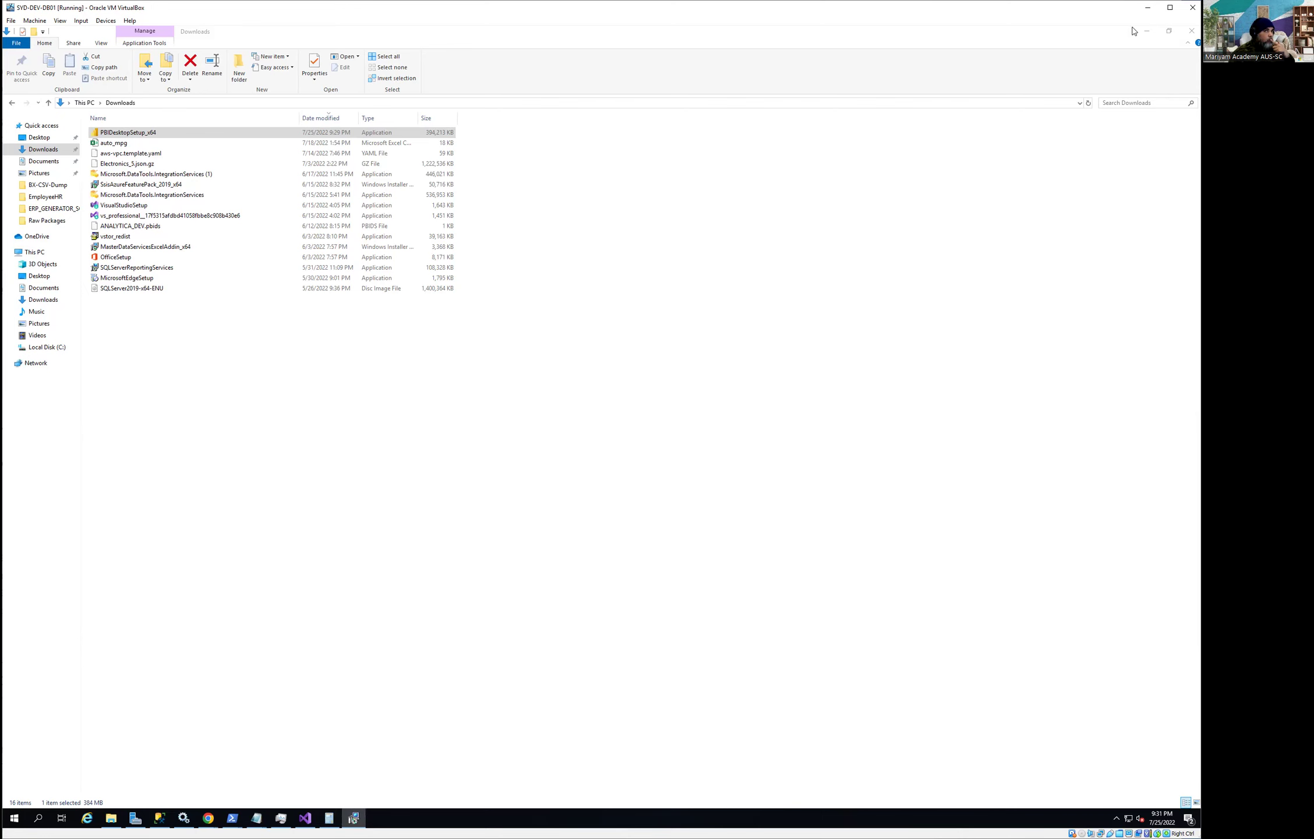
Step: Minimize File Explorer and both Chrome windows to uncover the Power BI Desktop setup wizard
{"action": "left_click", "coordinate": [1151, 36]}
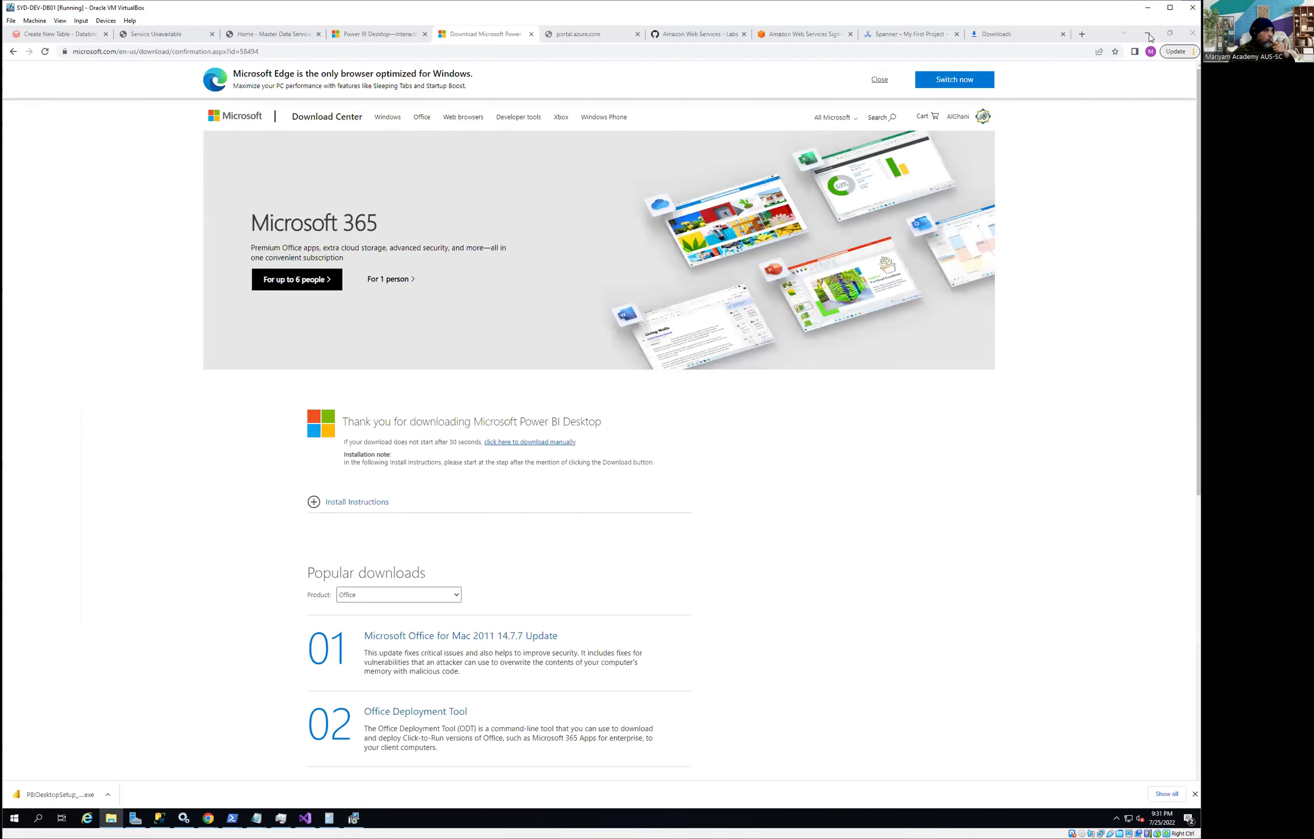
{"action": "left_click", "coordinate": [1152, 36]}
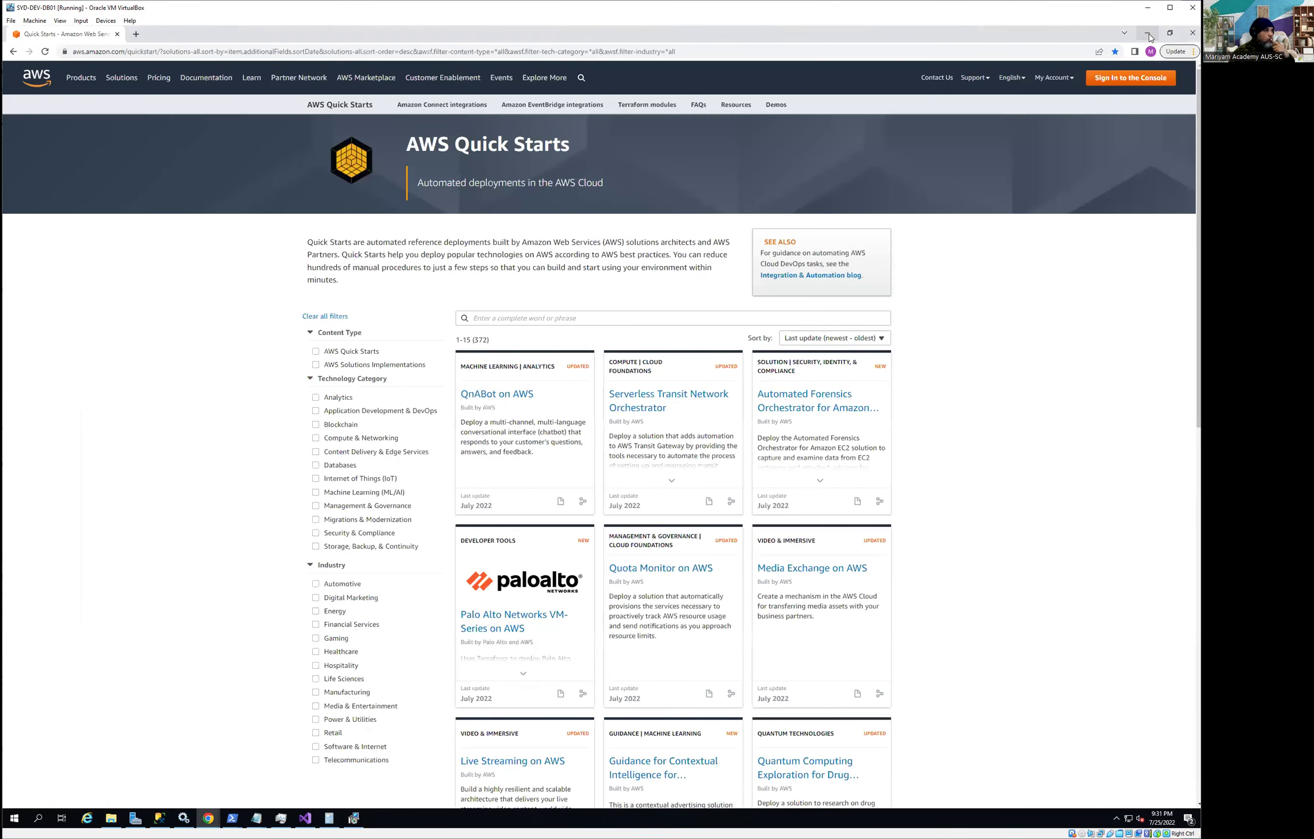
{"action": "left_click", "coordinate": [1151, 36]}
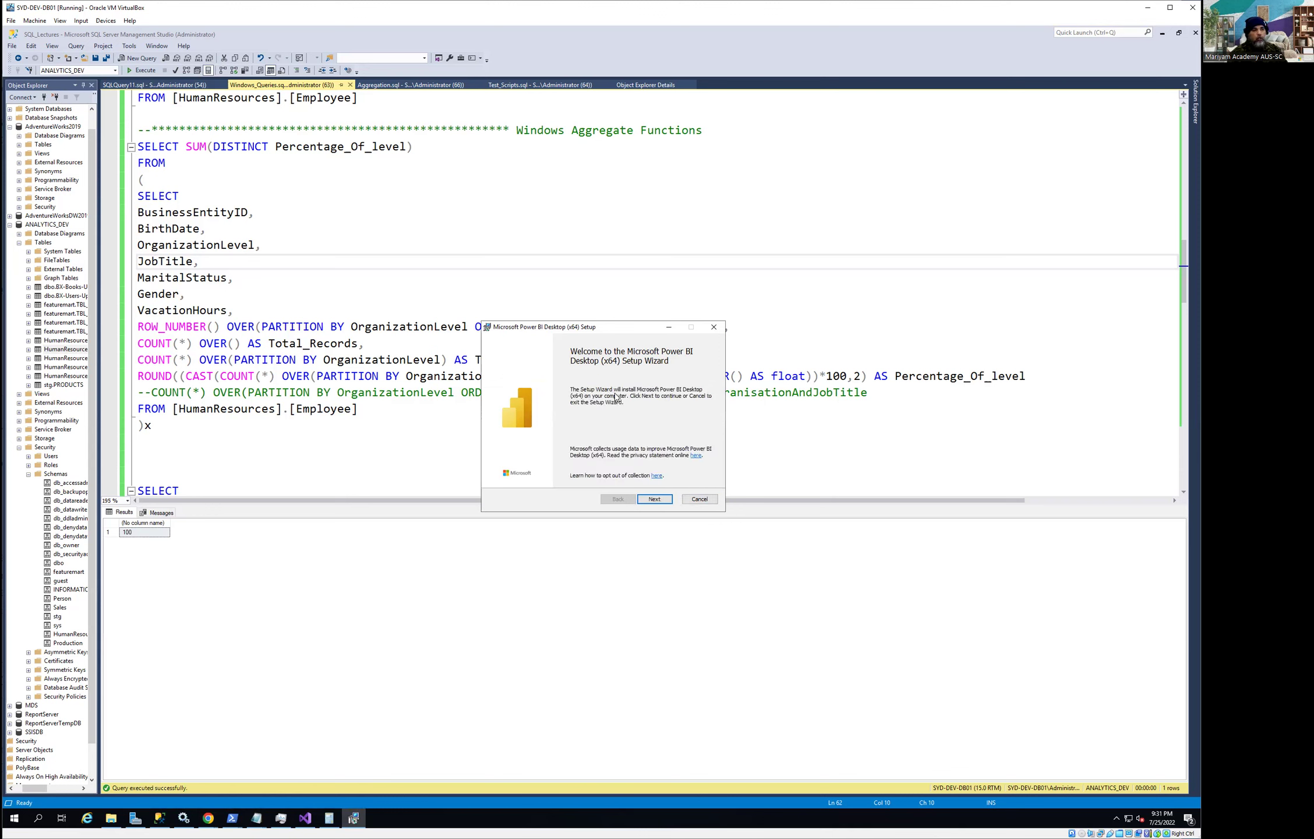
Step: Accept the license terms and install Power BI Desktop to C:\Program Files\Microsoft Power BI Desktop\ with a desktop shortcut
{"action": "left_click", "coordinate": [655, 501]}
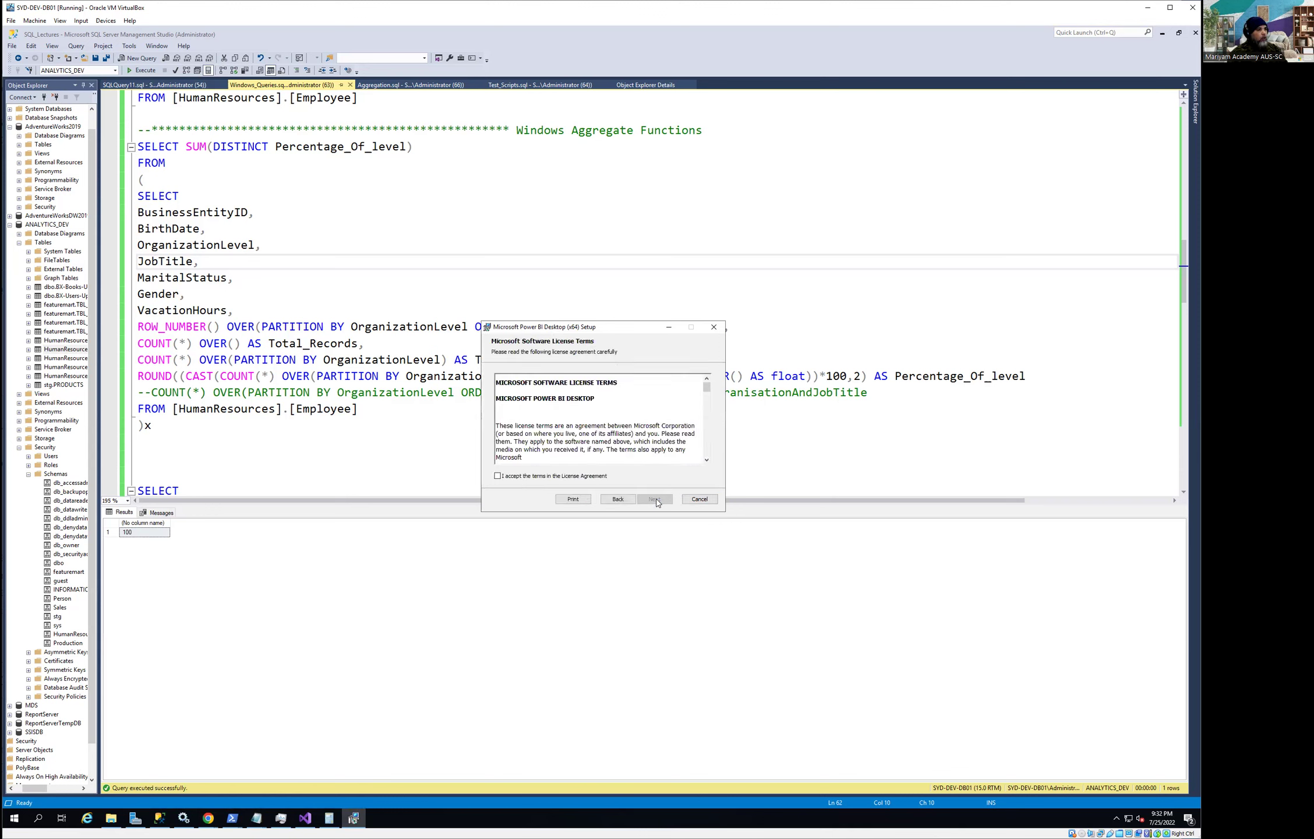
{"action": "left_click", "coordinate": [592, 478]}
{"action": "left_click_drag", "start_coordinate": [707, 387], "coordinate": [712, 482]}
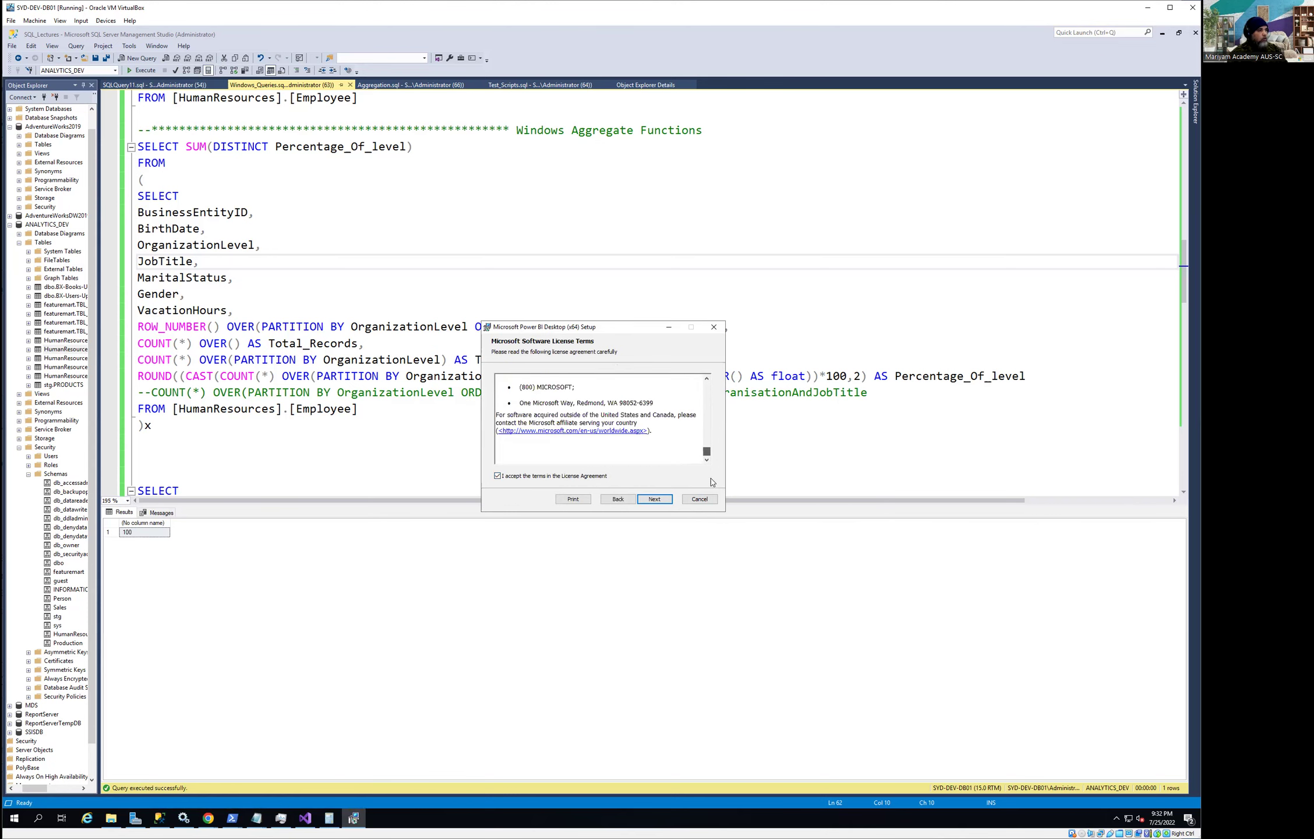
{"action": "left_click", "coordinate": [665, 502]}
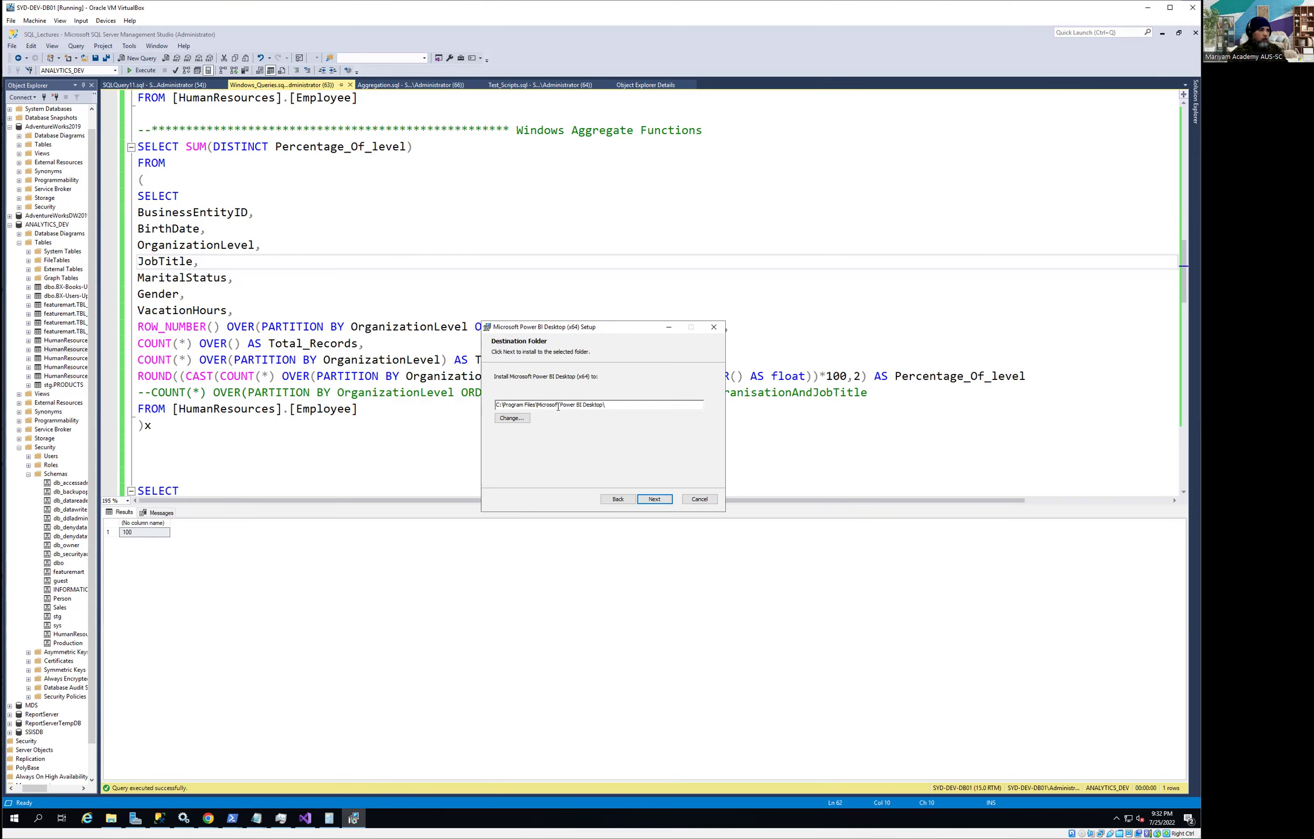
{"action": "left_click", "coordinate": [661, 501]}
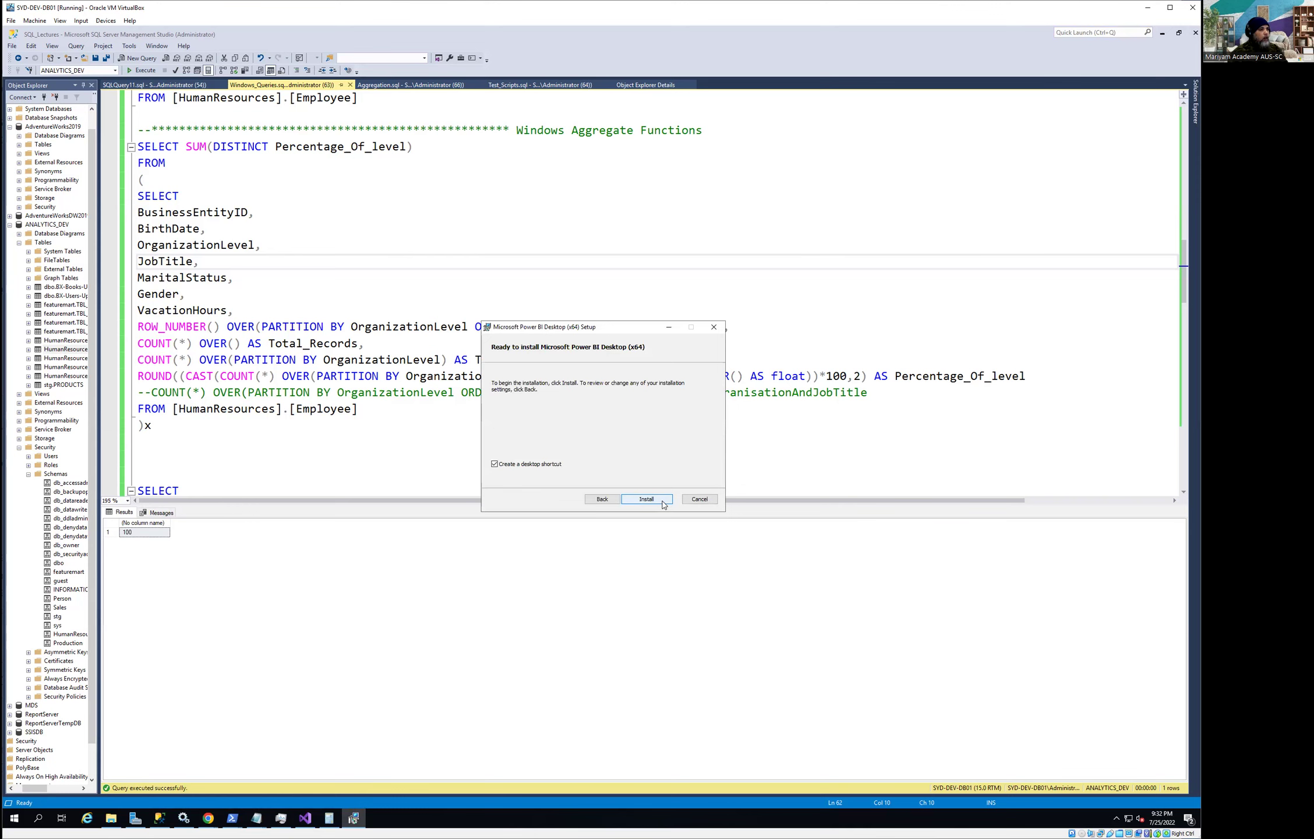
{"action": "left_click", "coordinate": [646, 500]}
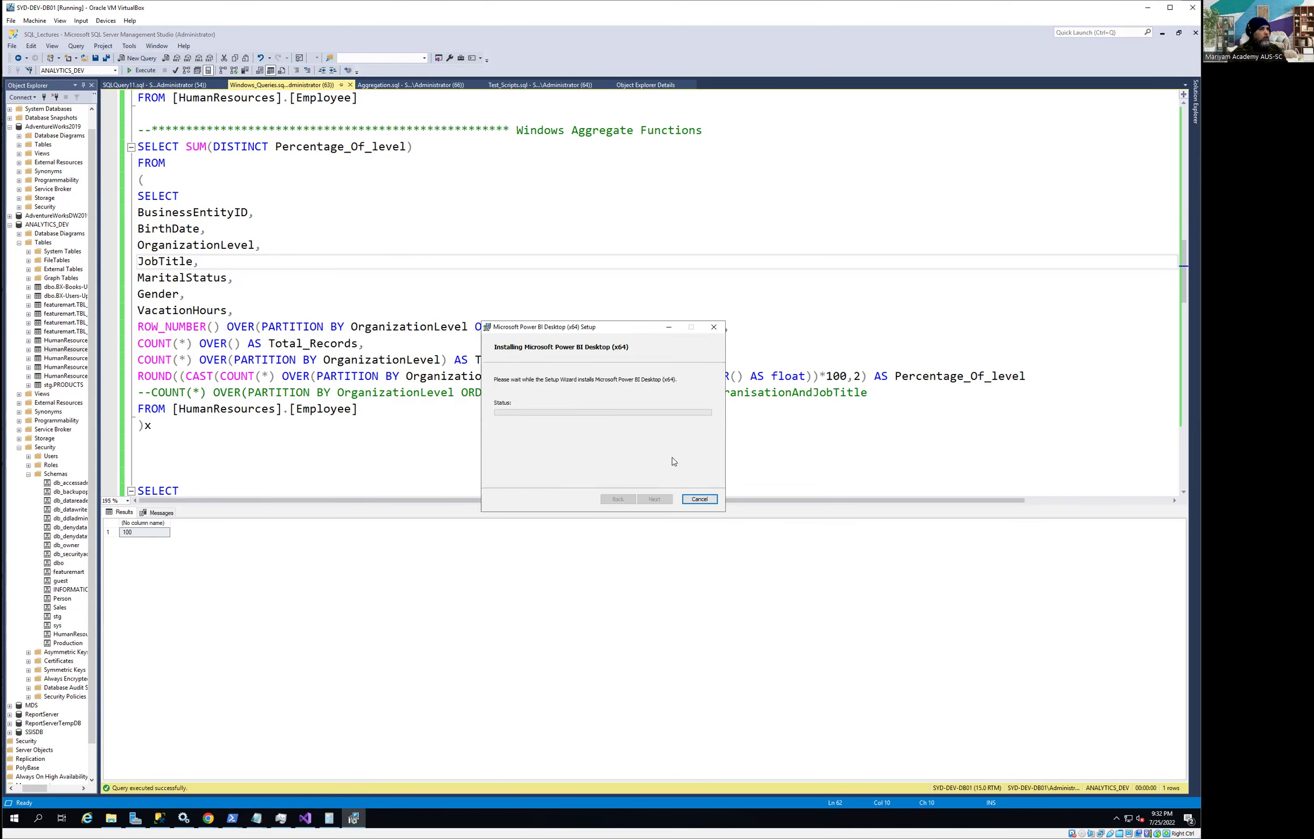
Step: Clear the desktop around the running setup by minimizing SQL Server Management Studio, PowerShell, Task Manager, Server Manager and the auto_mpg Notepad
{"action": "left_click", "coordinate": [1163, 34]}
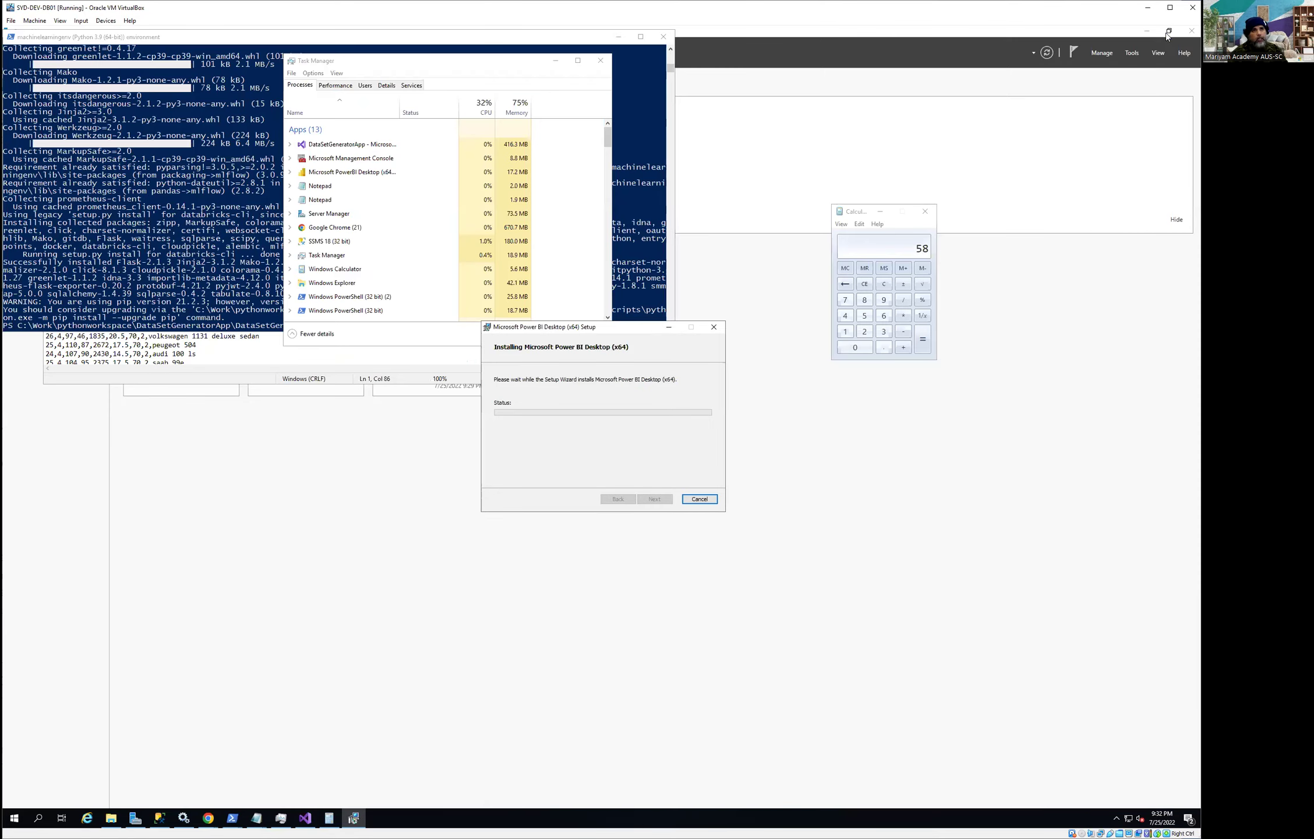
{"action": "left_click", "coordinate": [610, 53]}
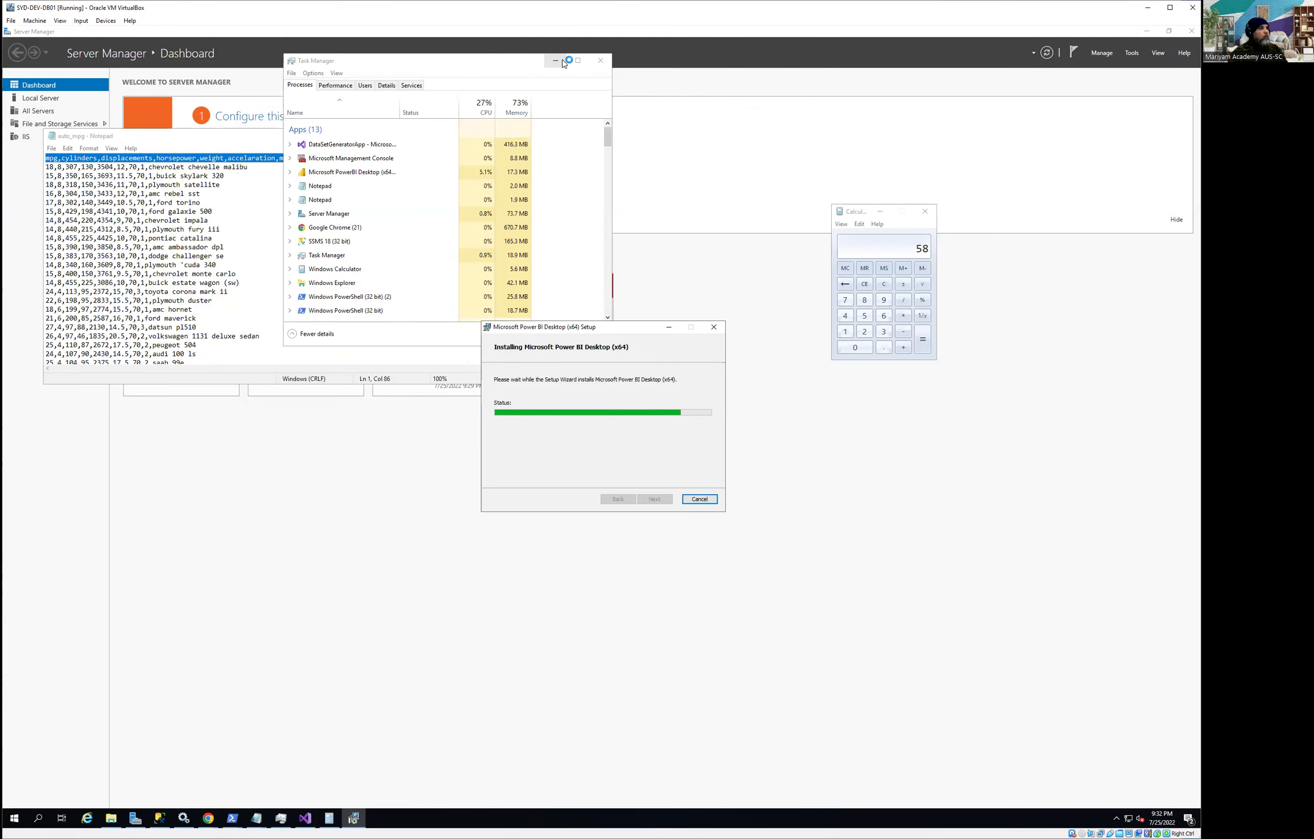
{"action": "left_click", "coordinate": [555, 60]}
{"action": "left_click", "coordinate": [1147, 30]}
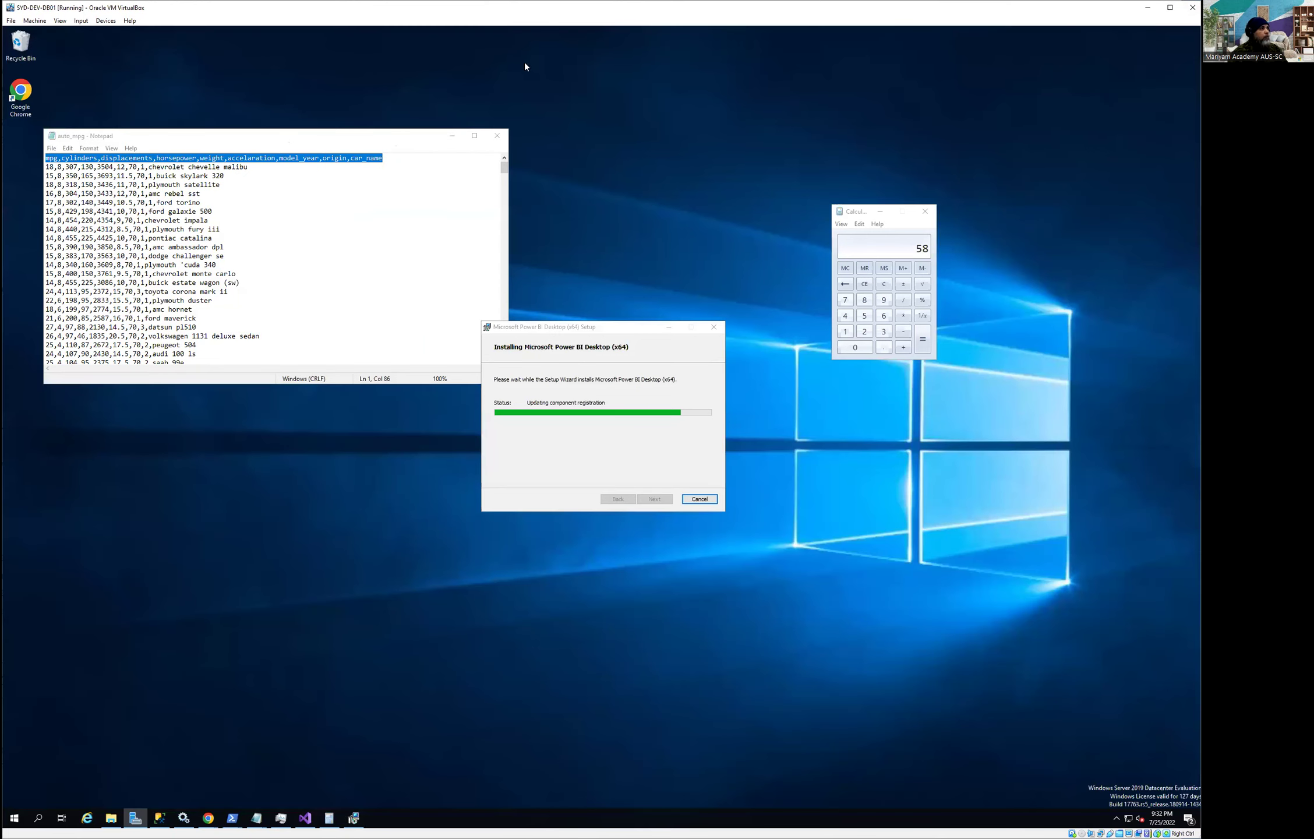
{"action": "left_click", "coordinate": [452, 136]}
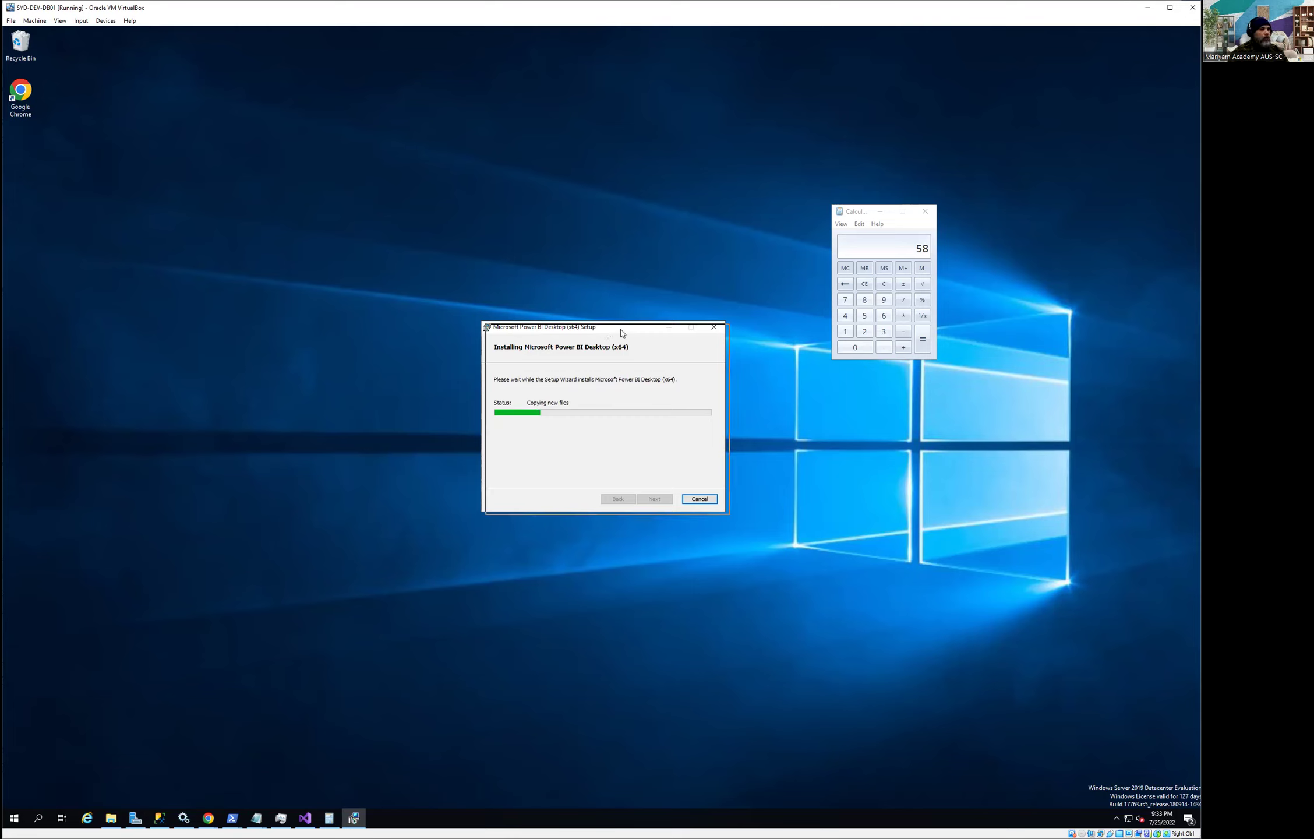
{"action": "left_click_drag", "start_coordinate": [617, 329], "coordinate": [631, 329]}
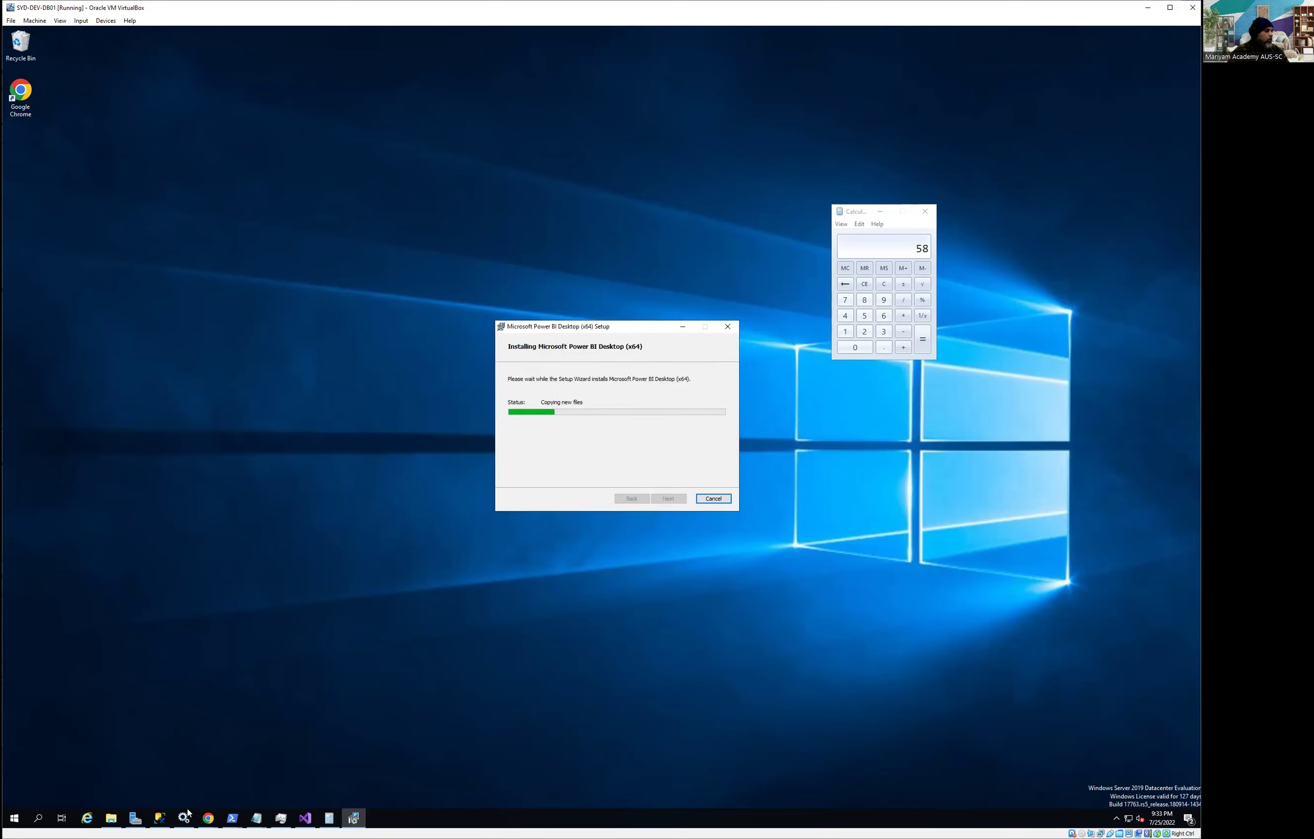
Step: Open Task Manager's CPU performance view and place it beside the Power BI Desktop setup wizard to monitor the installation
{"action": "left_click", "coordinate": [281, 818]}
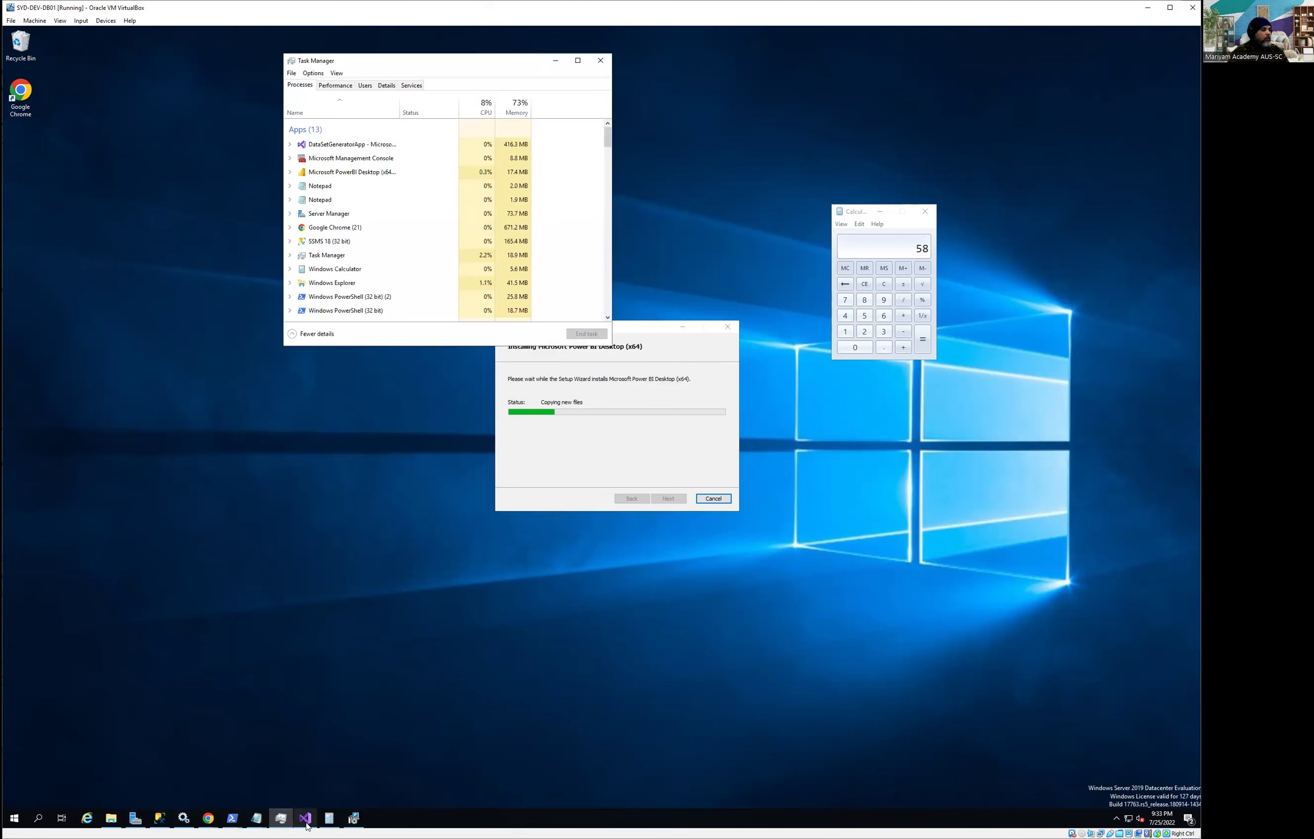
{"action": "left_click", "coordinate": [342, 87]}
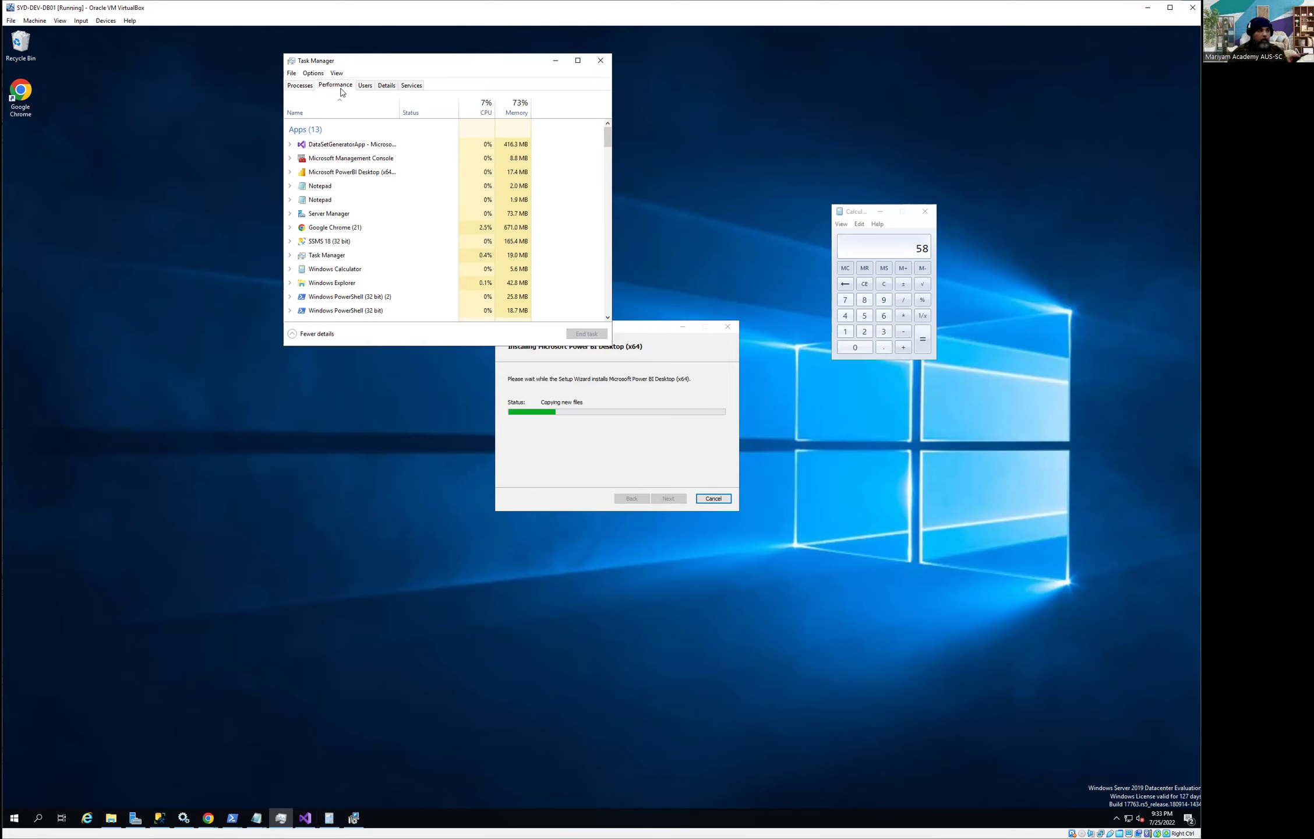
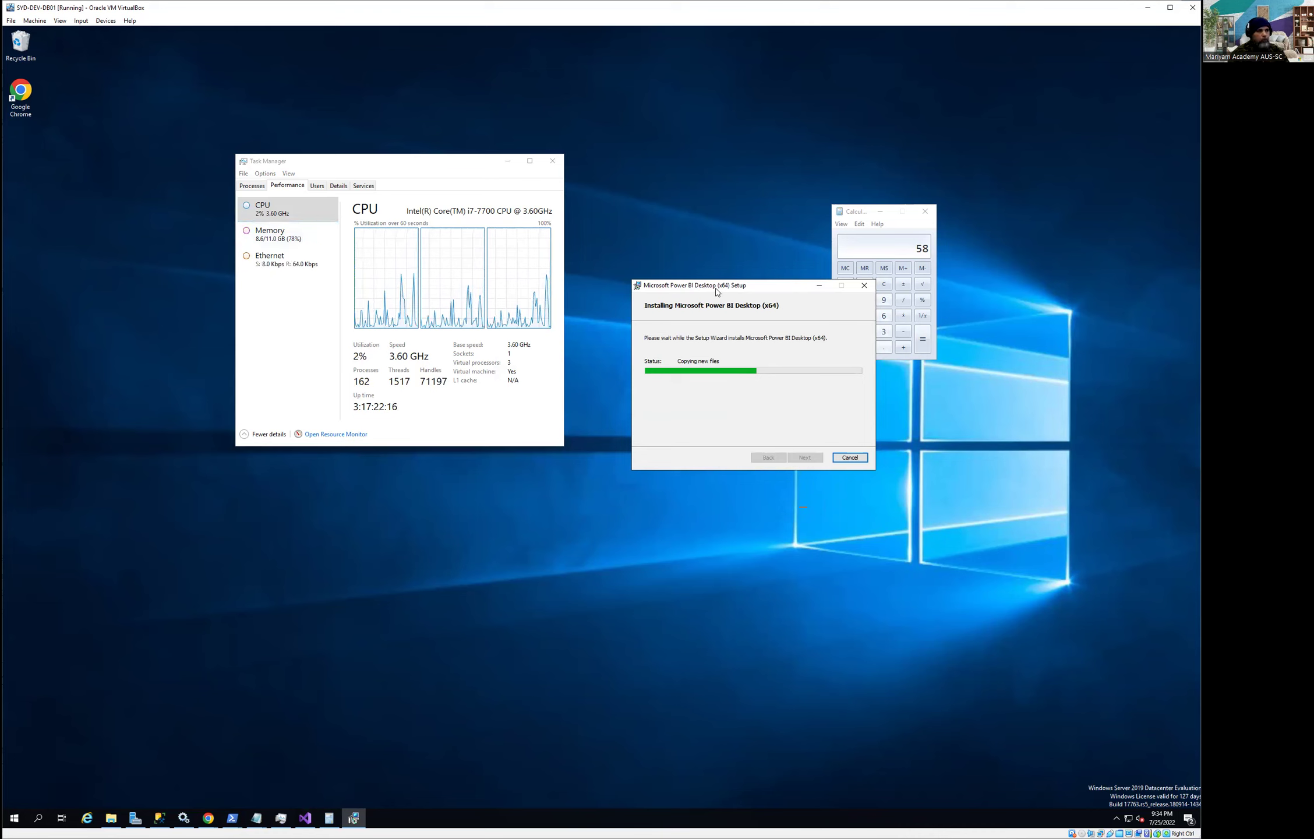
{"action": "left_click_drag", "start_coordinate": [721, 293], "coordinate": [674, 285]}
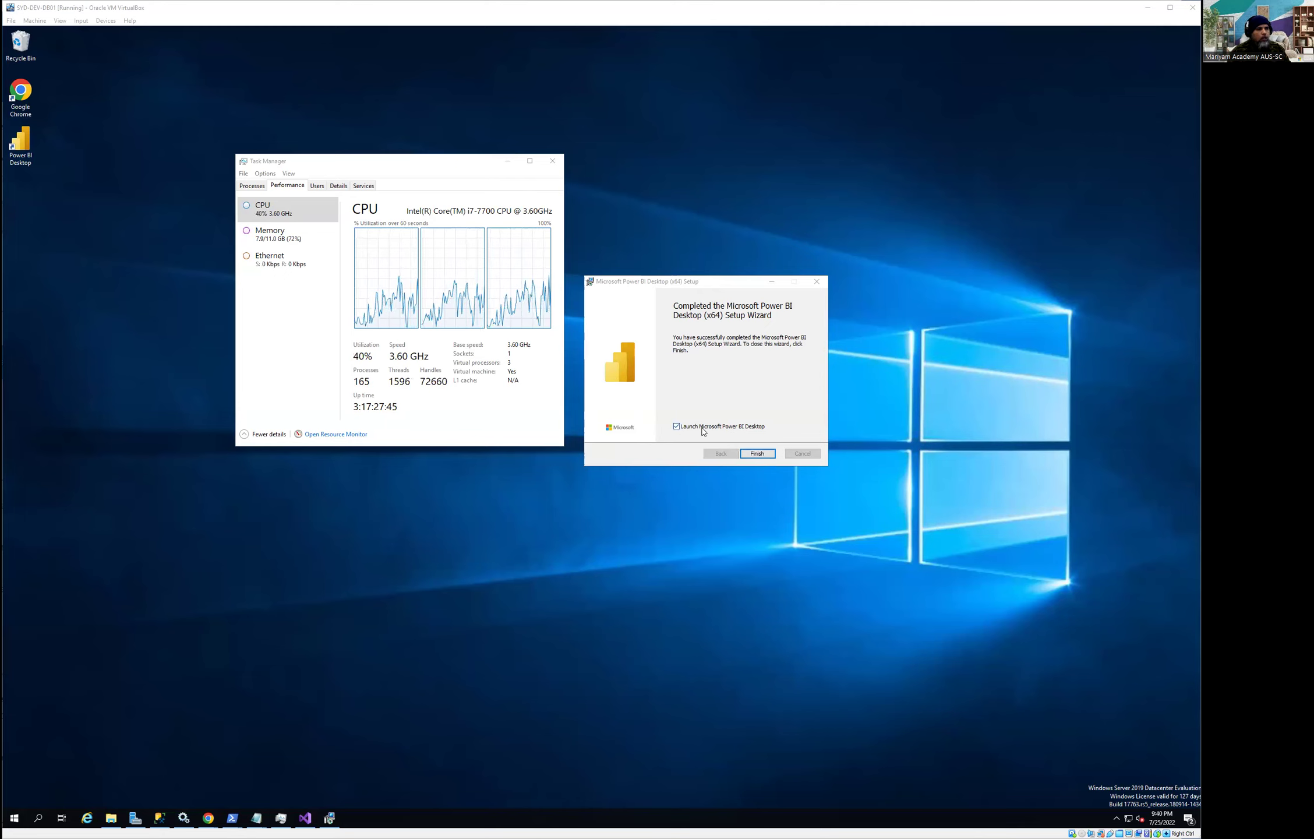
Step: Finish the setup with Power BI Desktop launching, watch the CPU load during startup, and minimize Task Manager
{"action": "left_click", "coordinate": [758, 454]}
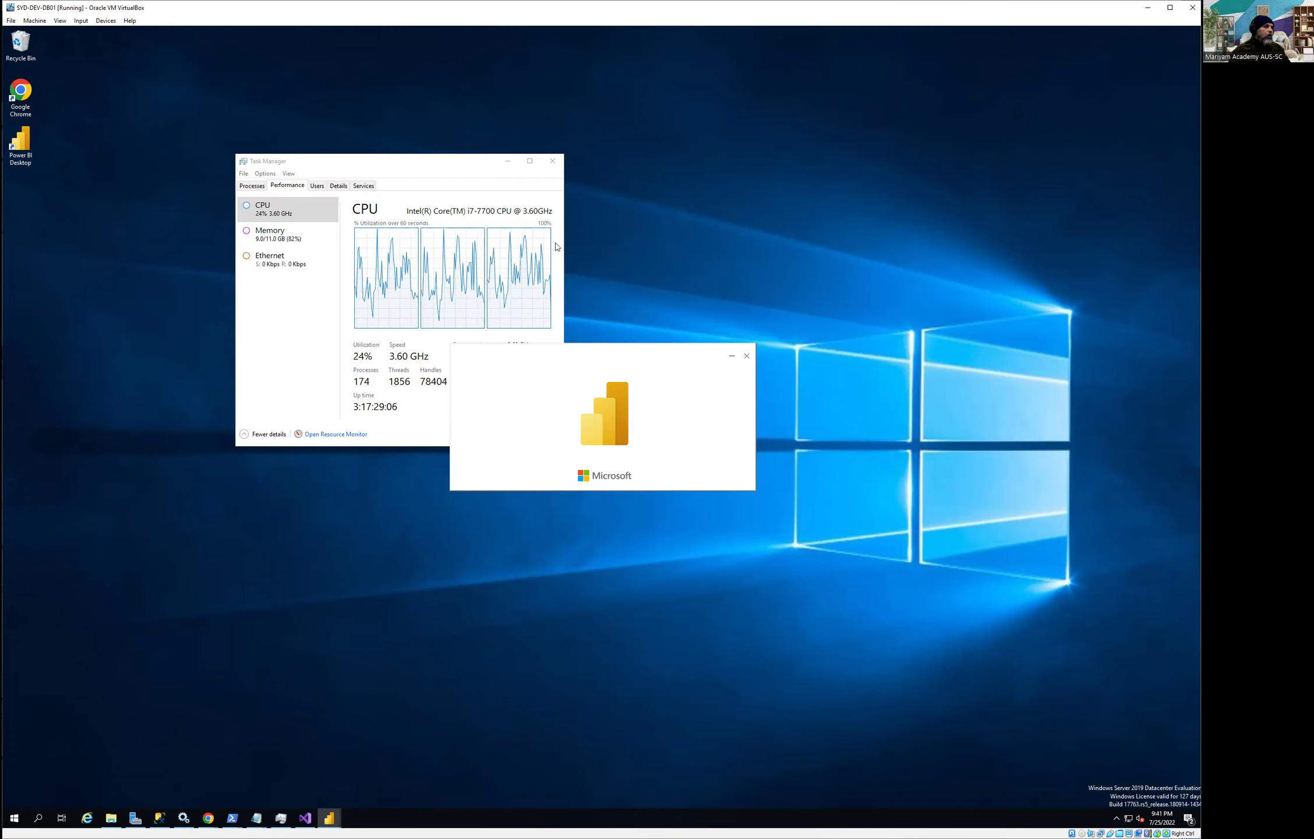
{"action": "left_click_drag", "start_coordinate": [441, 168], "coordinate": [412, 305]}
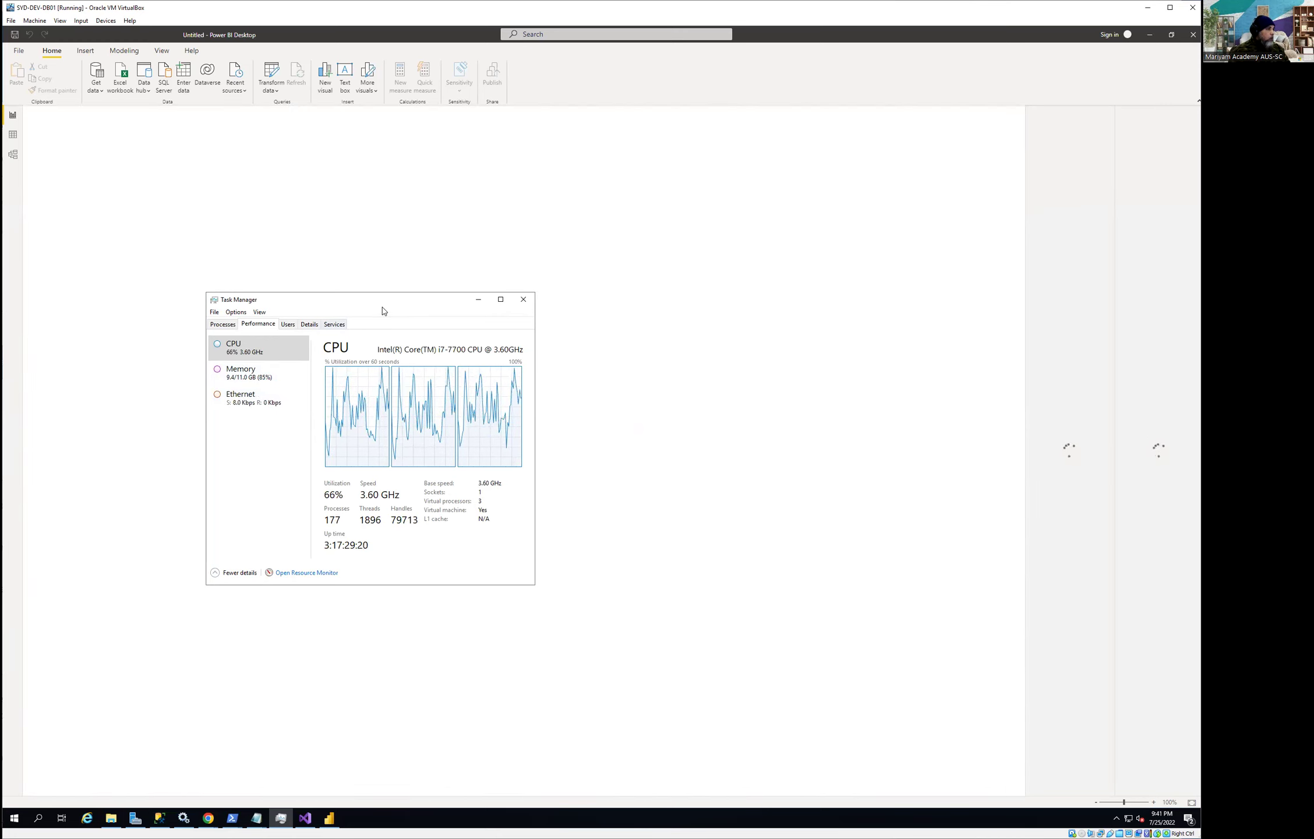
{"action": "left_click_drag", "start_coordinate": [384, 307], "coordinate": [453, 310]}
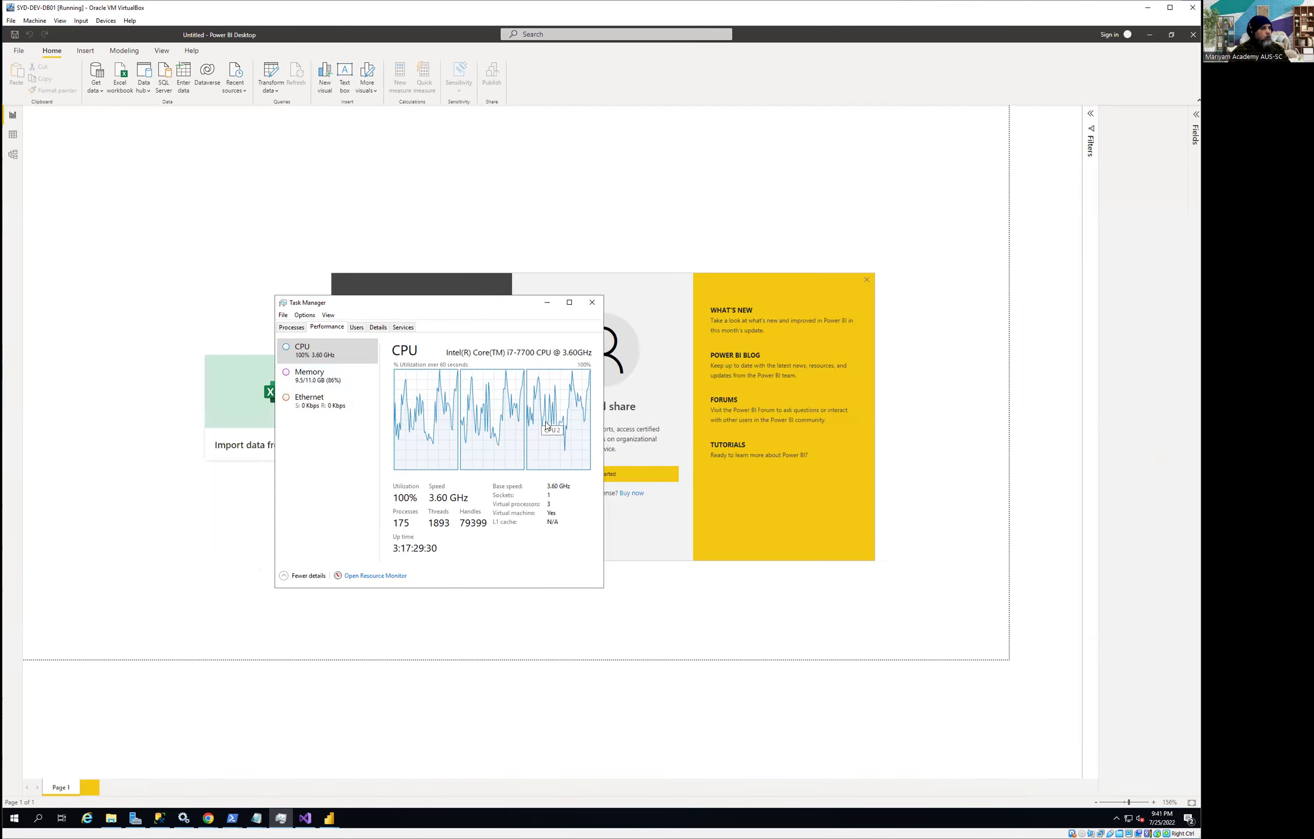
{"action": "left_click", "coordinate": [547, 302]}
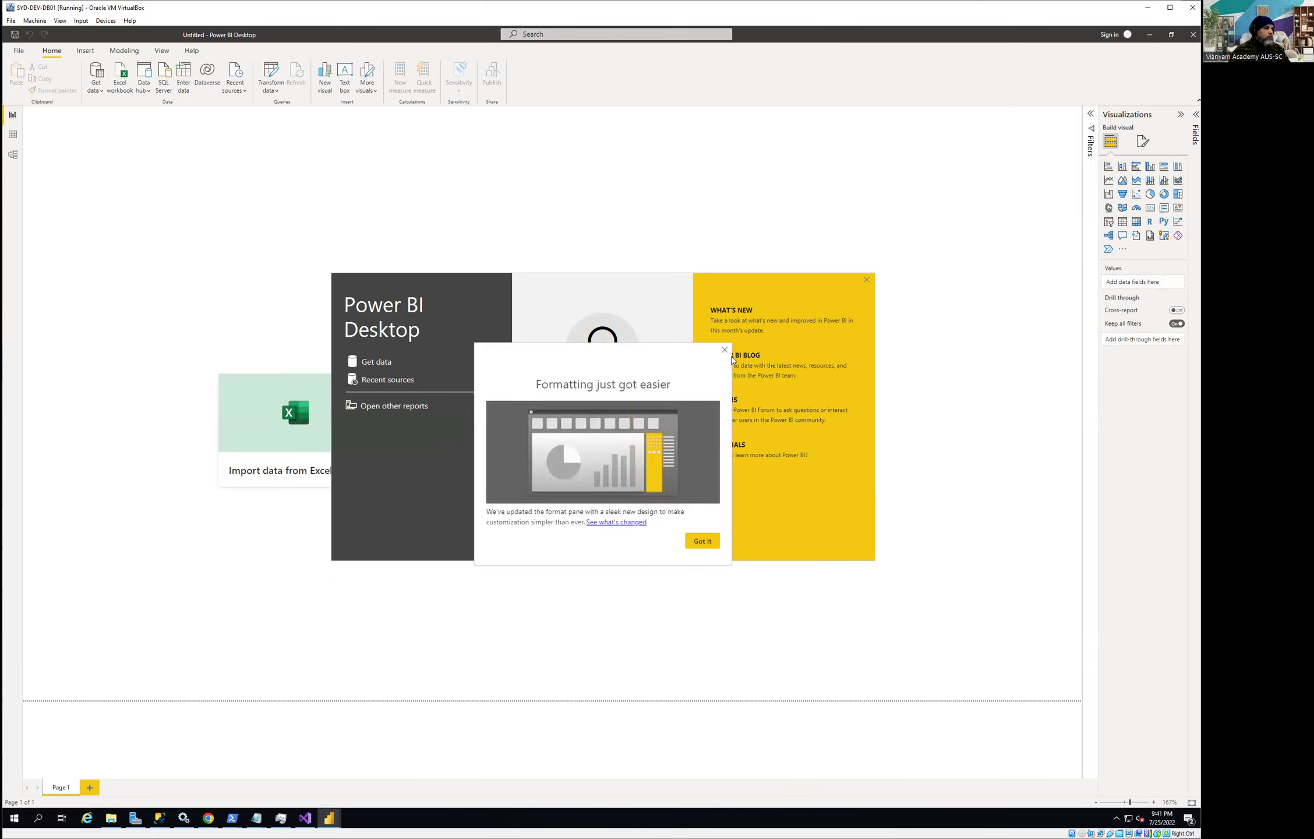
Step: Dismiss the formatting announcement and open Get Data from the welcome screen, selecting SQL Server database
{"action": "left_click", "coordinate": [715, 539]}
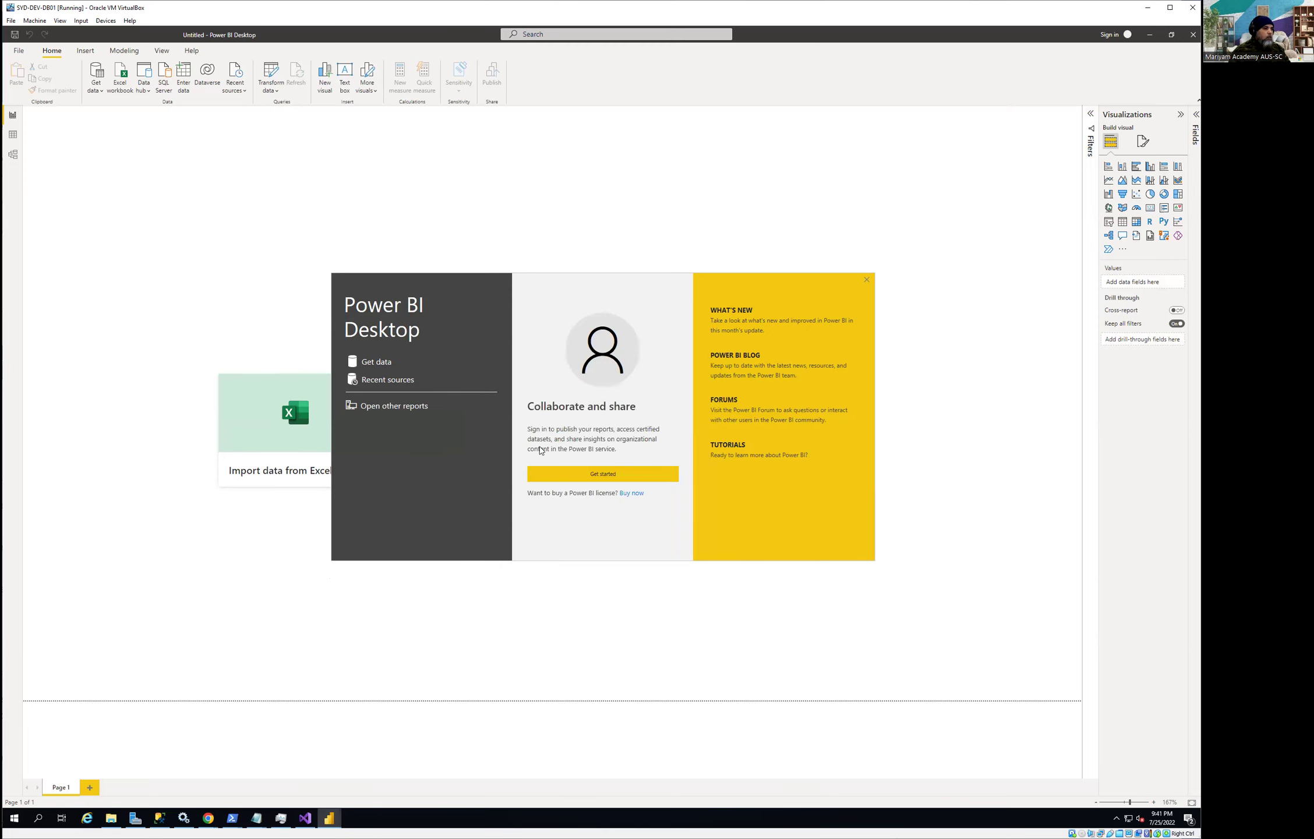
{"action": "left_click", "coordinate": [380, 363]}
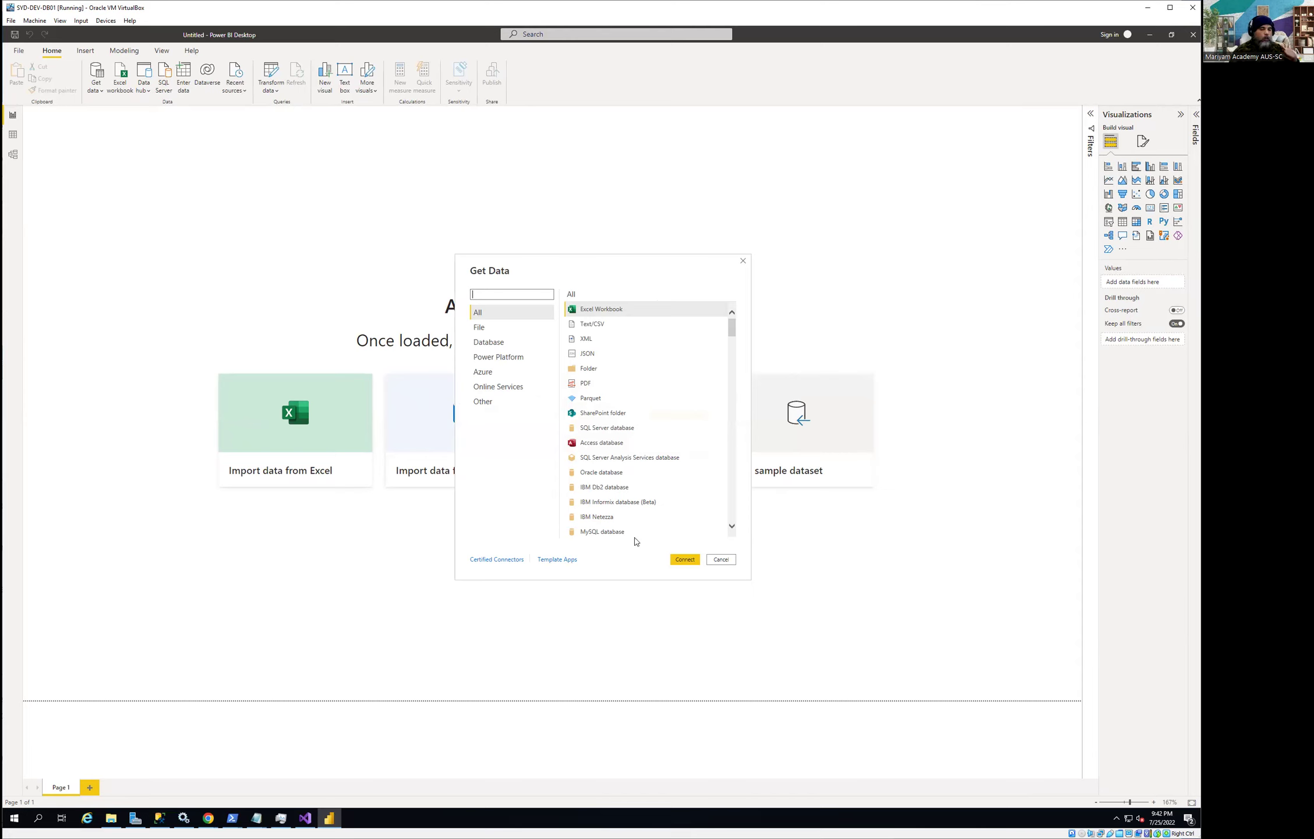
{"action": "left_click", "coordinate": [625, 433]}
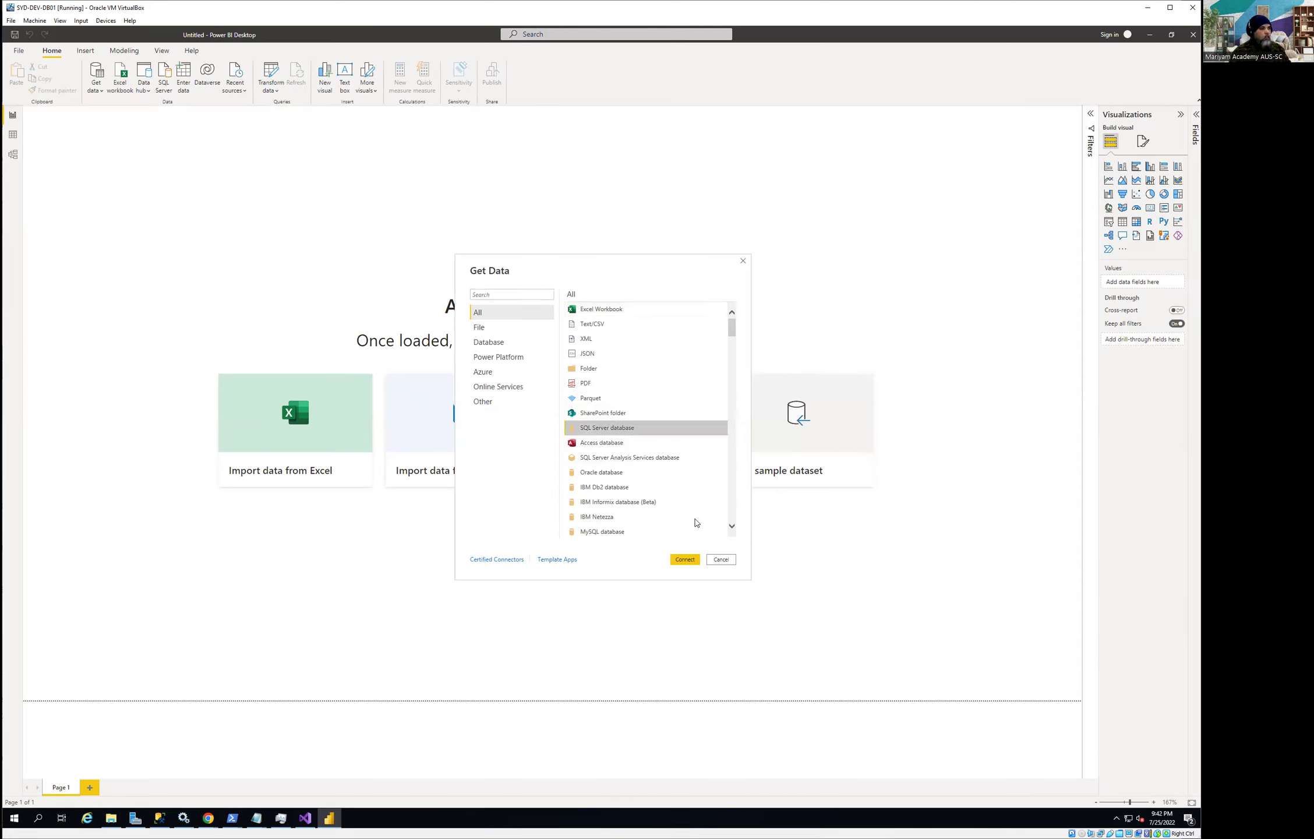
Step: Examine the full list of available data connectors and those in the Azure category
{"action": "scroll", "coordinate": [690, 501], "scroll_direction": "down", "scroll_amount": 10}
{"action": "scroll", "coordinate": [683, 475], "scroll_direction": "down", "scroll_amount": 10}
{"action": "scroll", "coordinate": [683, 475], "scroll_direction": "down", "scroll_amount": 5}
{"action": "scroll", "coordinate": [684, 484], "scroll_direction": "down", "scroll_amount": 20}
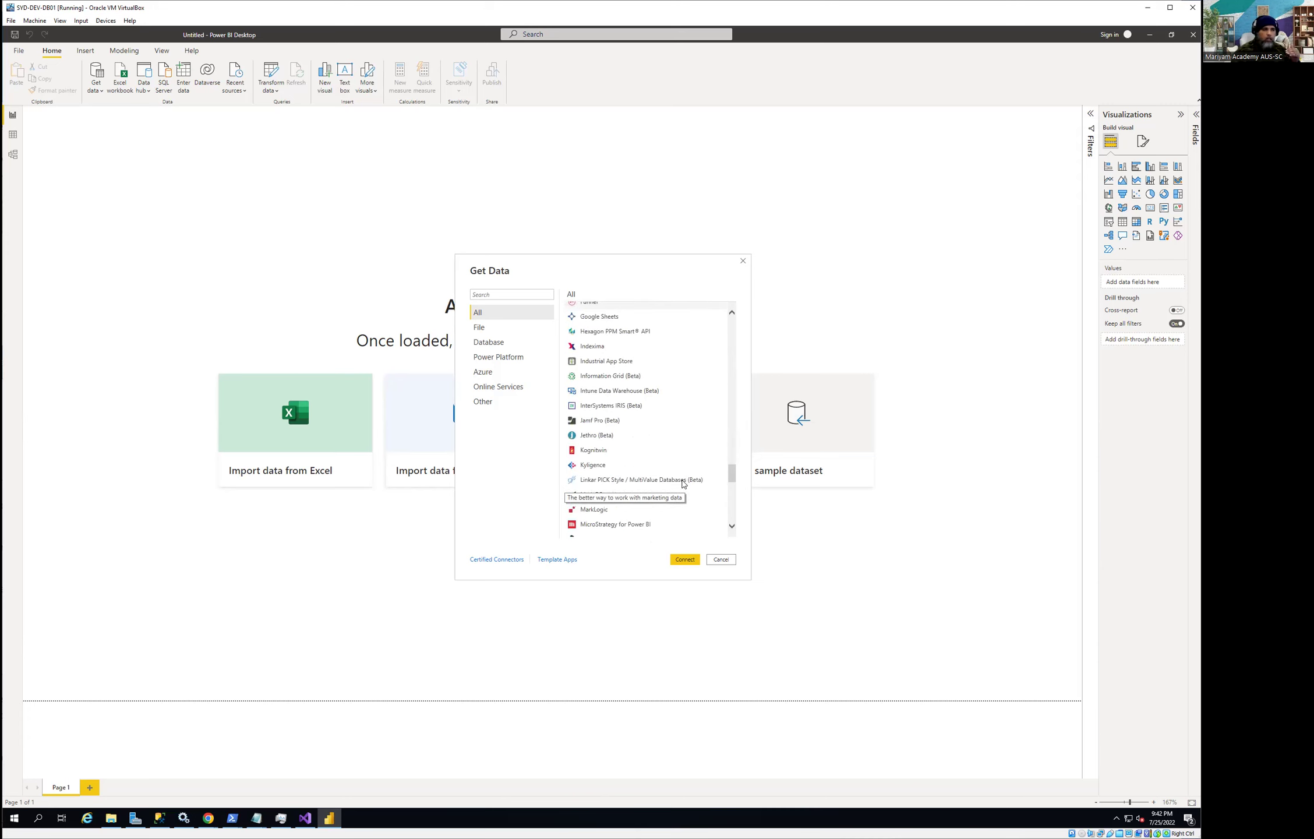
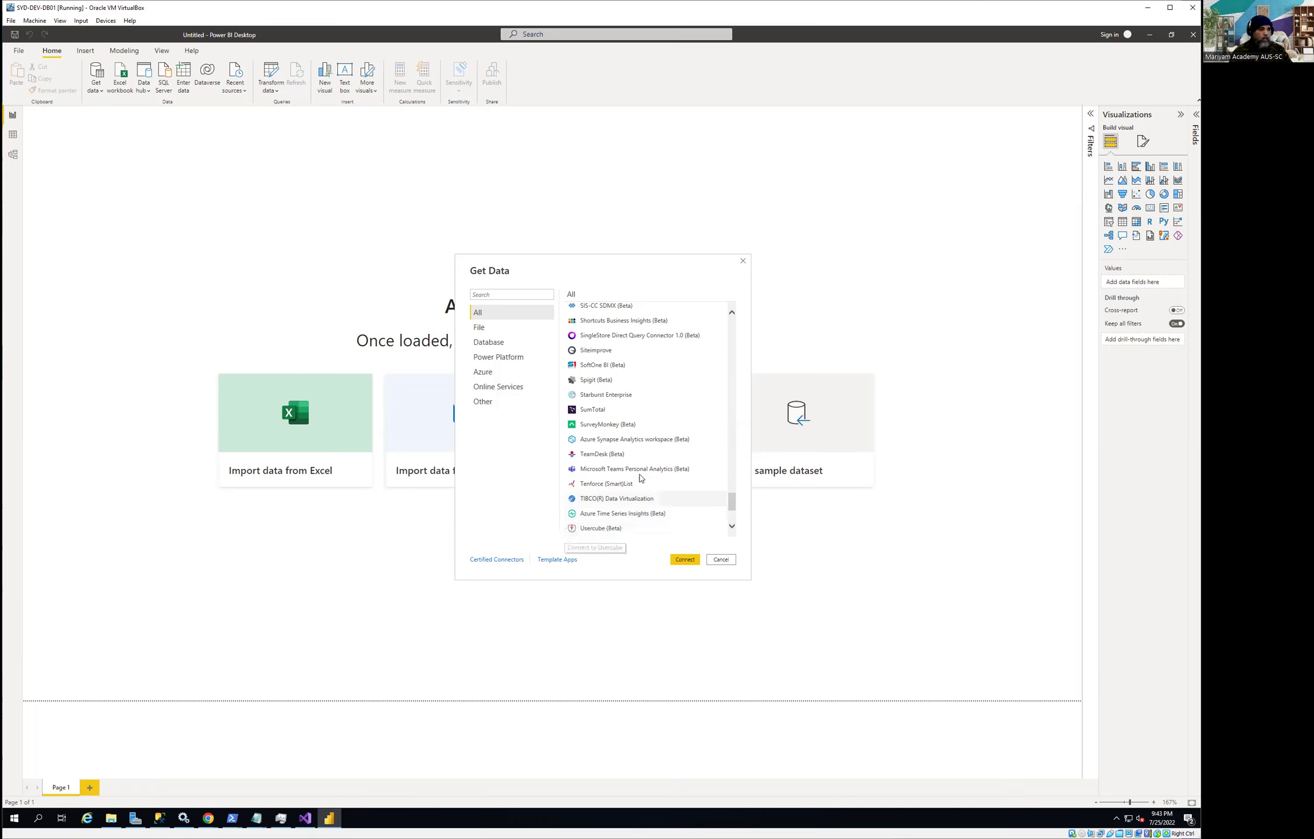
{"action": "scroll", "coordinate": [637, 468], "scroll_direction": "down", "scroll_amount": 1}
{"action": "scroll", "coordinate": [639, 454], "scroll_direction": "down", "scroll_amount": 2}
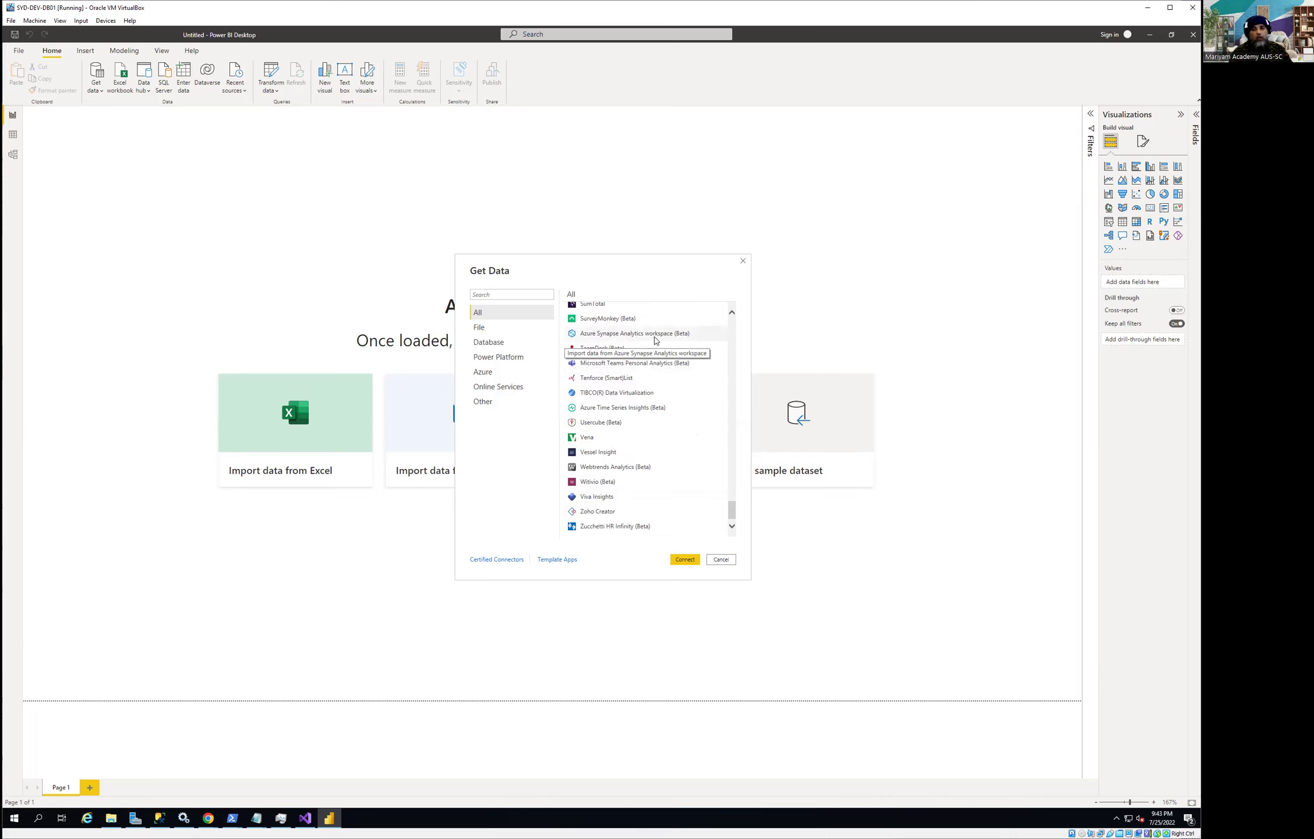
{"action": "scroll", "coordinate": [659, 471], "scroll_direction": "down", "scroll_amount": 1}
{"action": "scroll", "coordinate": [659, 470], "scroll_direction": "up", "scroll_amount": 10}
{"action": "scroll", "coordinate": [658, 471], "scroll_direction": "up", "scroll_amount": 8}
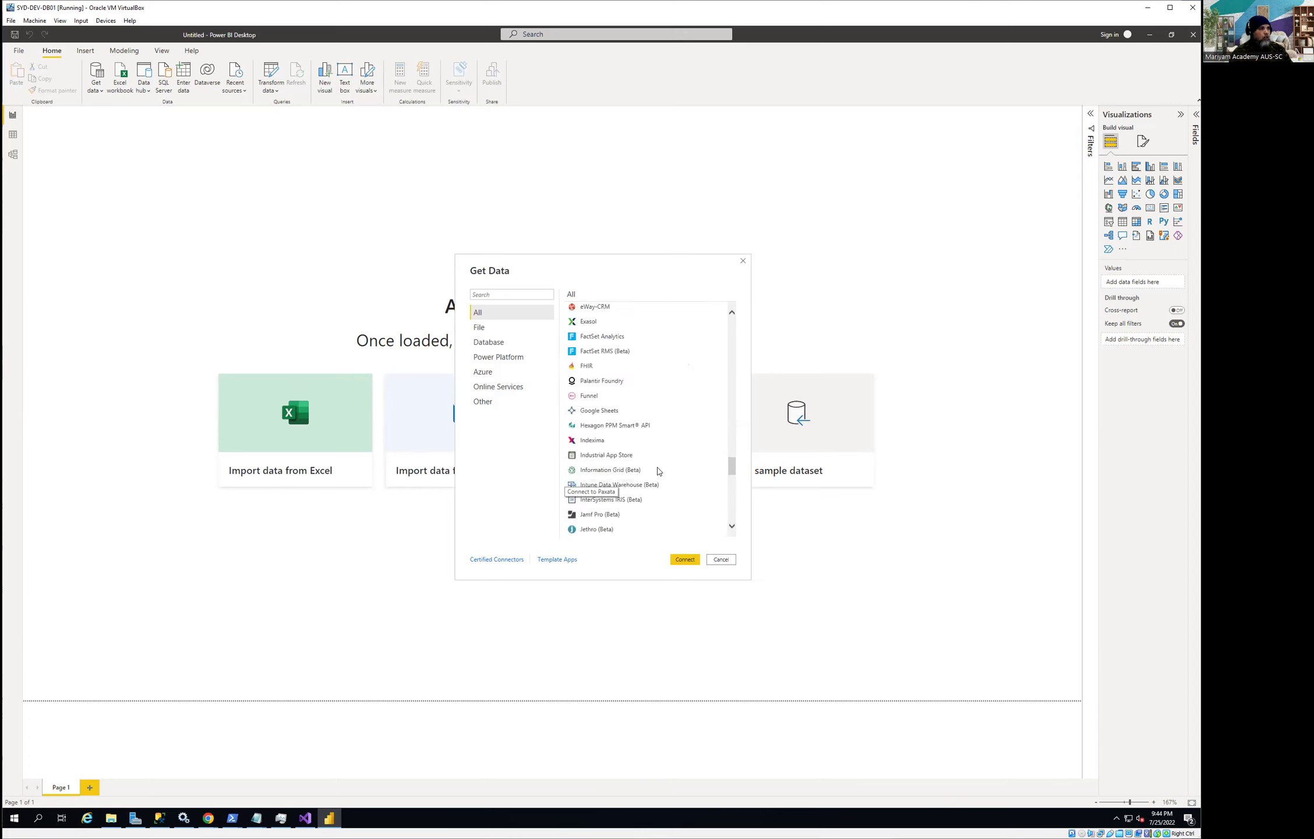
{"action": "left_click", "coordinate": [531, 379]}
{"action": "scroll", "coordinate": [631, 332], "scroll_direction": "up", "scroll_amount": 1}
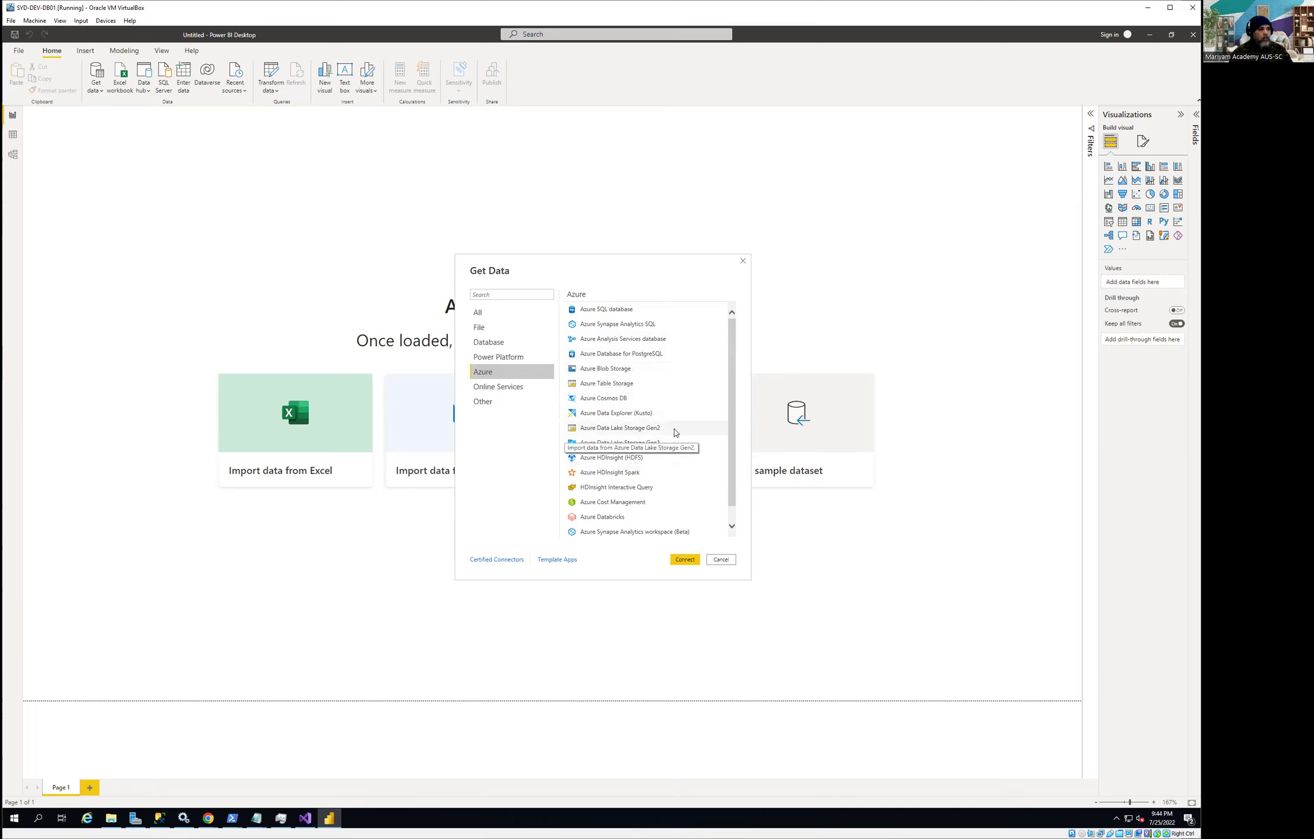
{"action": "scroll", "coordinate": [675, 432], "scroll_direction": "down", "scroll_amount": 1}
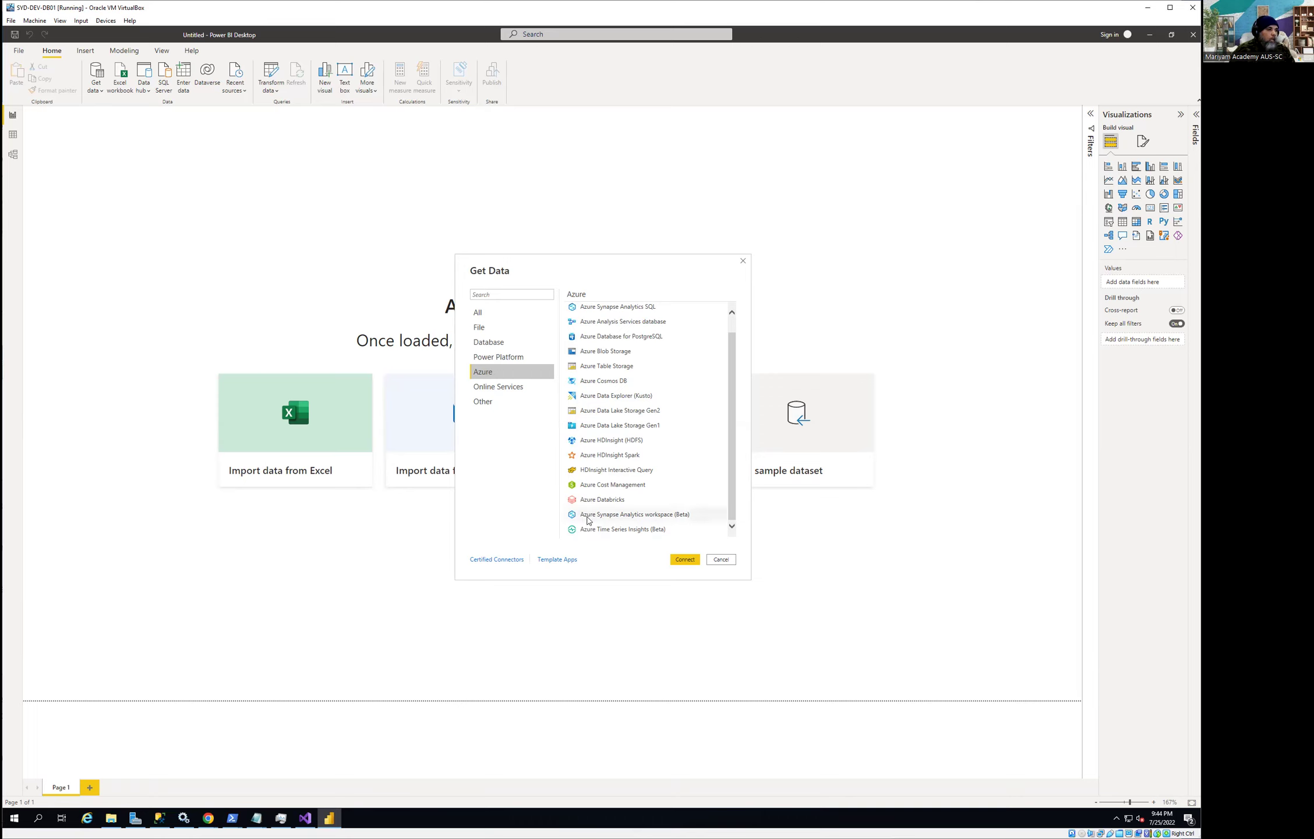
{"action": "scroll", "coordinate": [649, 477], "scroll_direction": "up", "scroll_amount": 1}
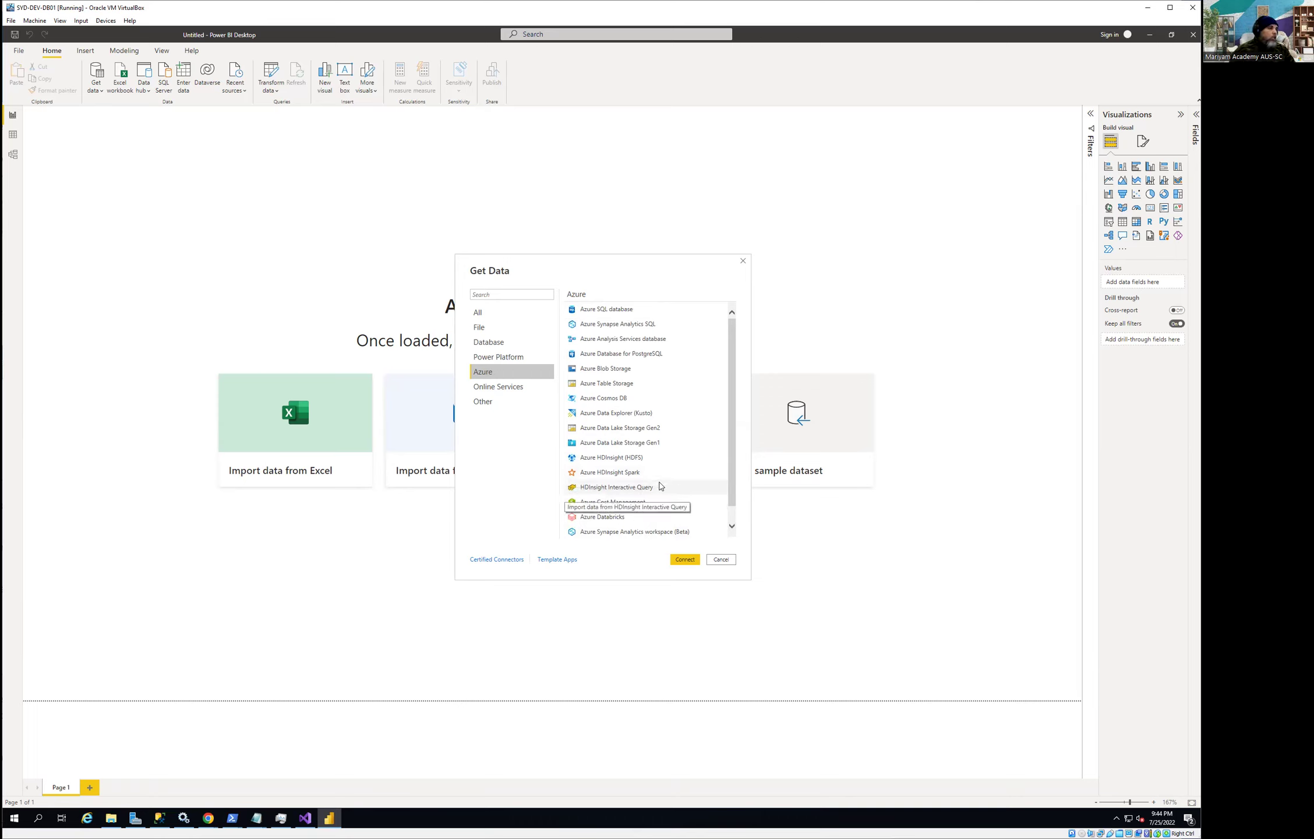
Step: Start a SQL Server database connection from the Database category of connectors
{"action": "left_click", "coordinate": [508, 344]}
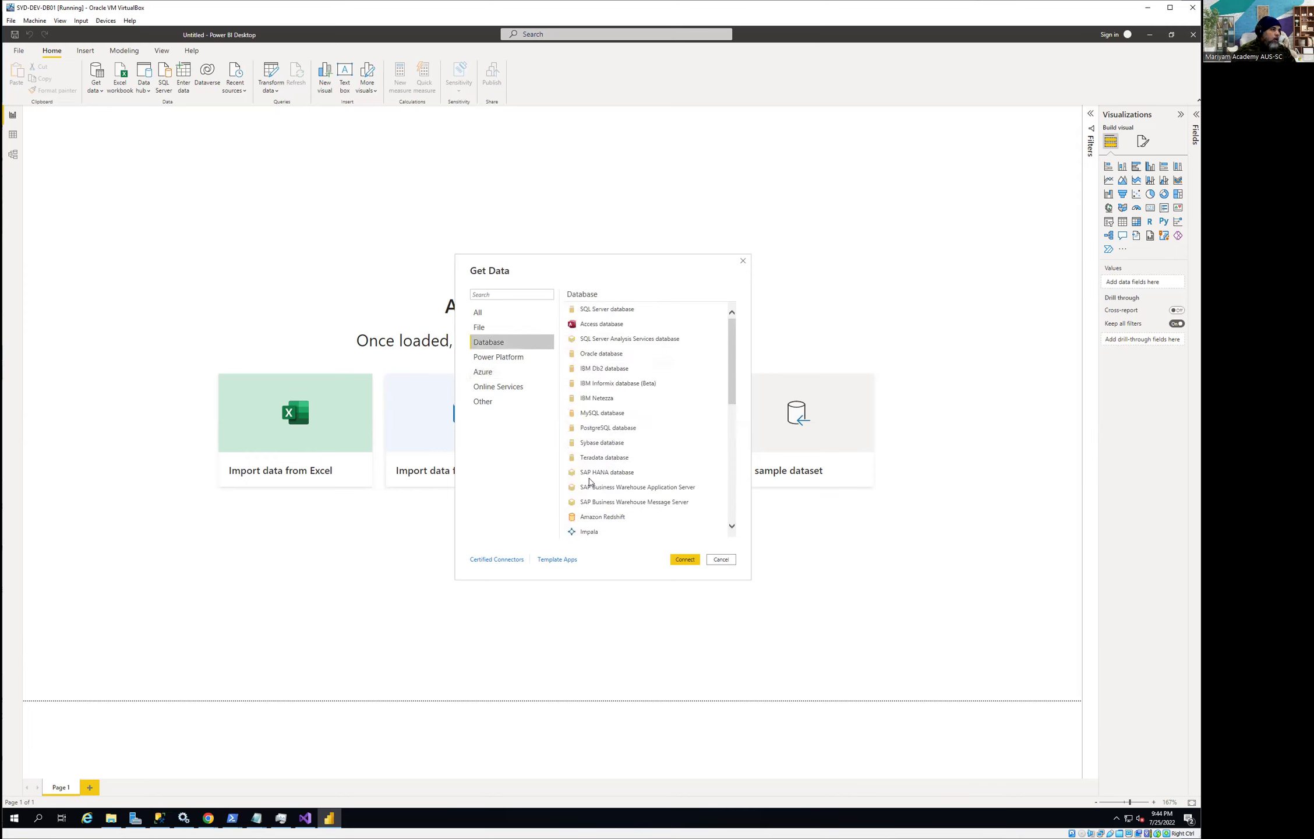
{"action": "left_click", "coordinate": [624, 312]}
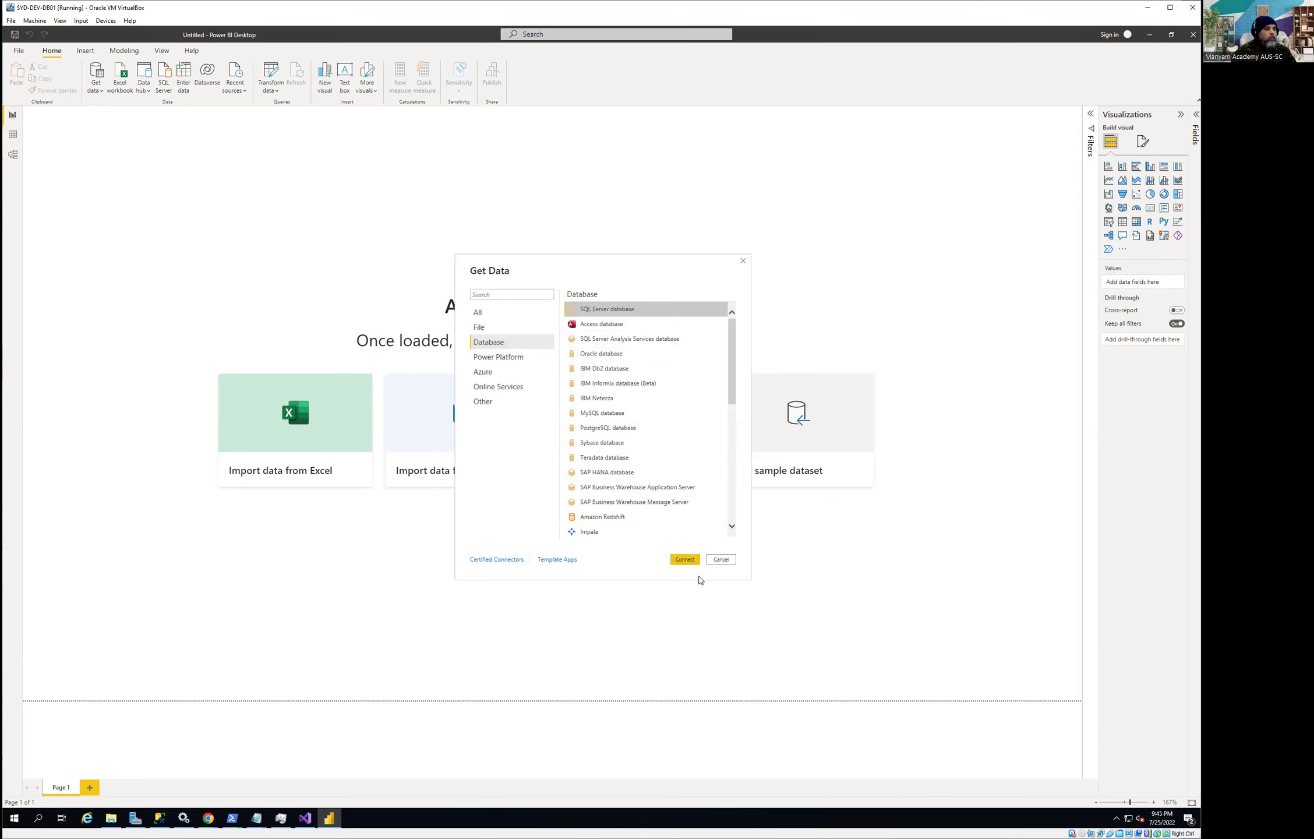
{"action": "left_click", "coordinate": [685, 560]}
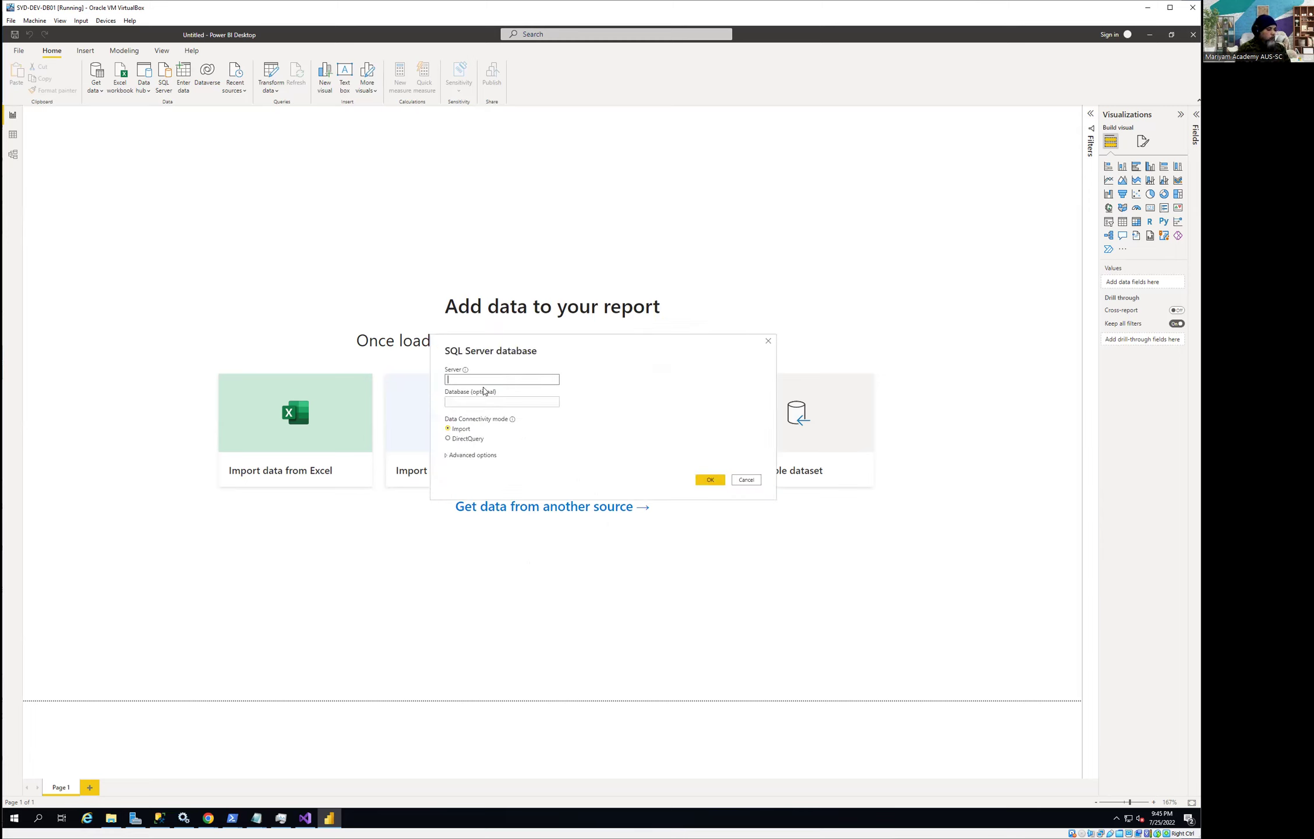
Step: Check the server name in SQL Server Management Studio's connection dialog and enter SYD-DEV-DB01 as the server in Power BI Desktop
{"action": "type", "text": "SYD"}
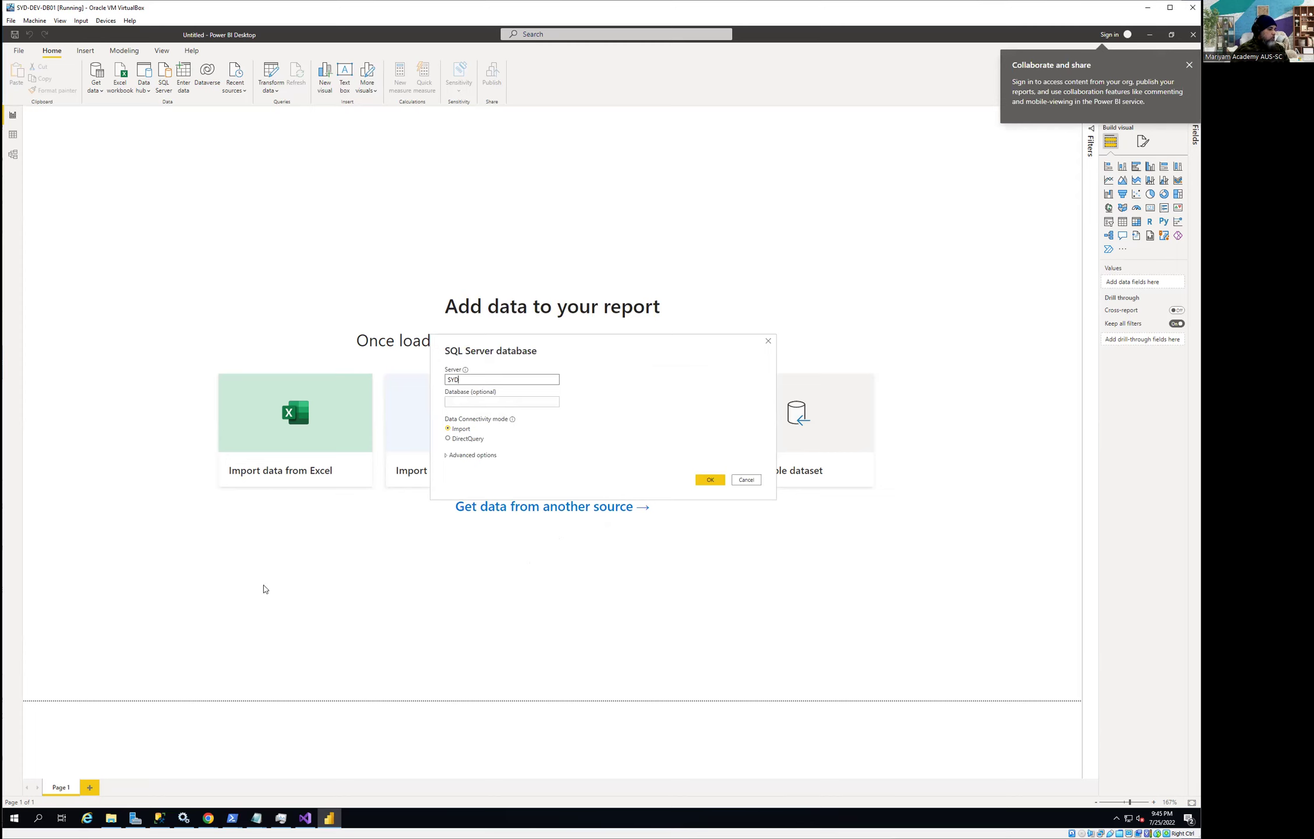
{"action": "left_click", "coordinate": [159, 818]}
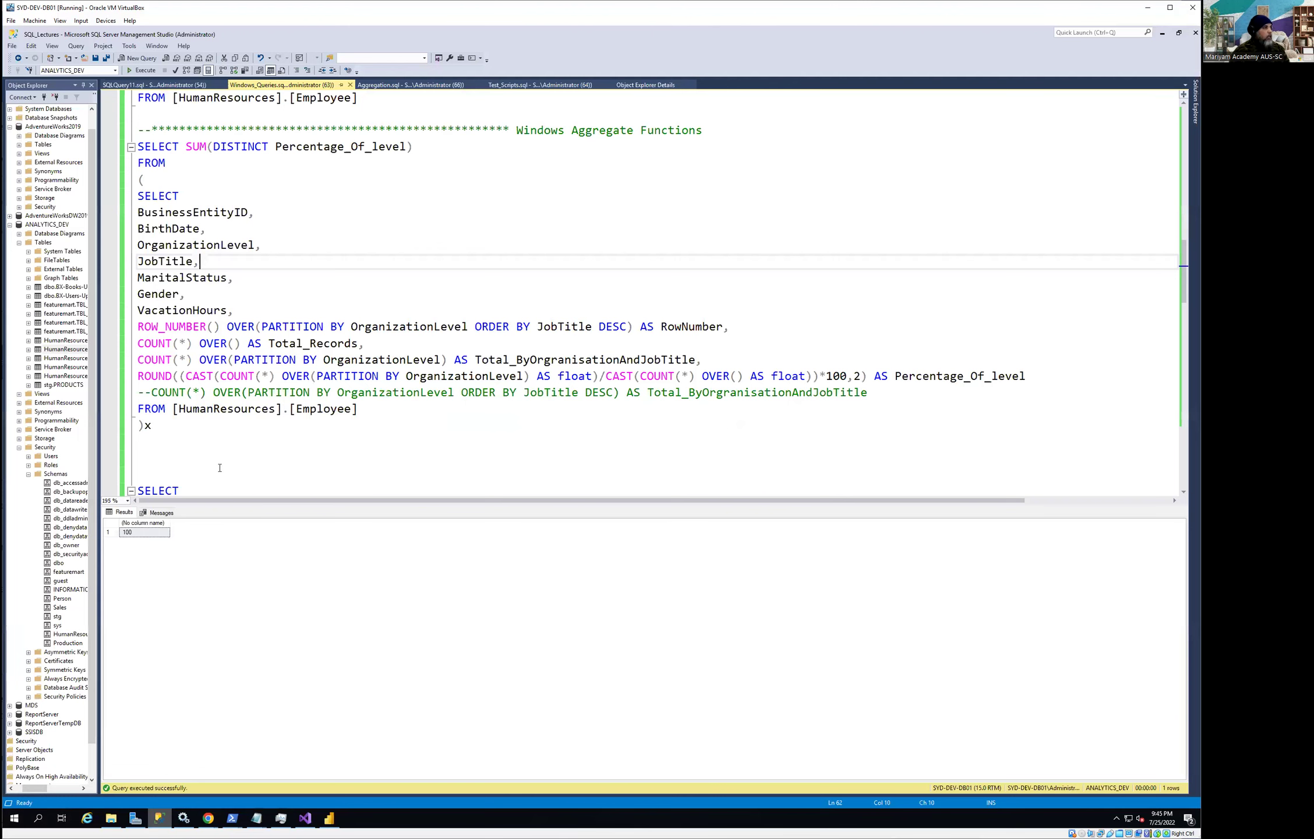
{"action": "scroll", "coordinate": [82, 164], "scroll_direction": "up", "scroll_amount": 1}
{"action": "left_click", "coordinate": [57, 110]}
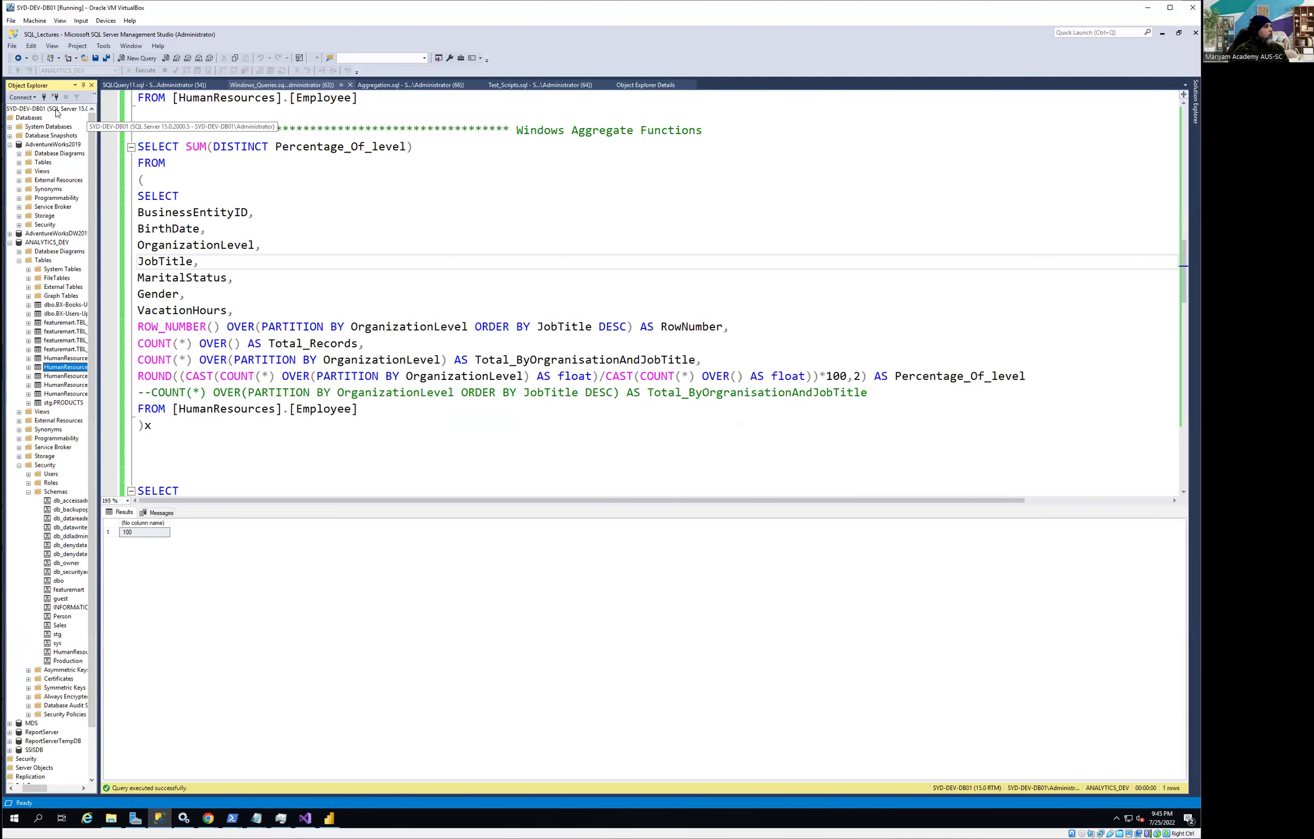
{"action": "left_click", "coordinate": [43, 97]}
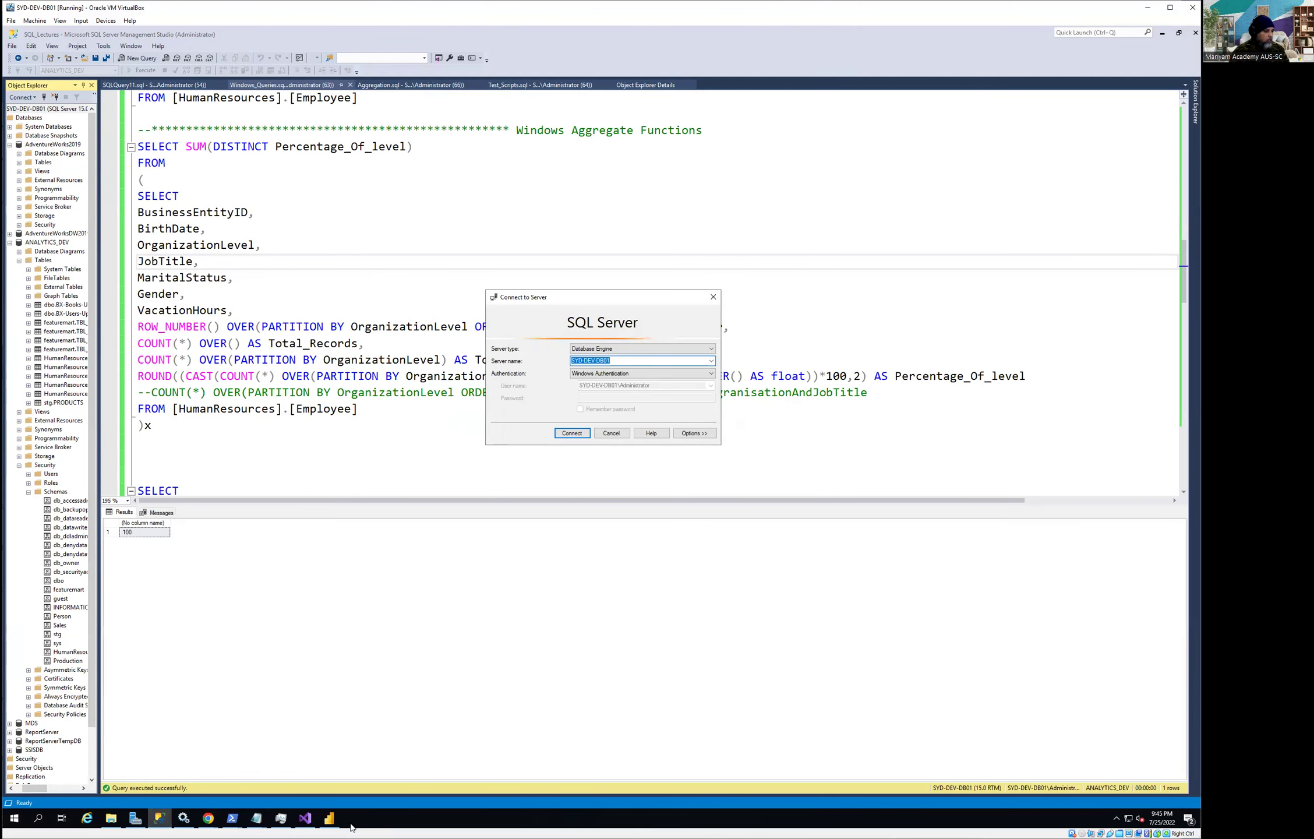
{"action": "left_click", "coordinate": [329, 819]}
{"action": "double_click", "coordinate": [480, 375]}
{"action": "type", "text": "SYD-DEV-DB01"}
{"action": "key", "text": "Tab"}
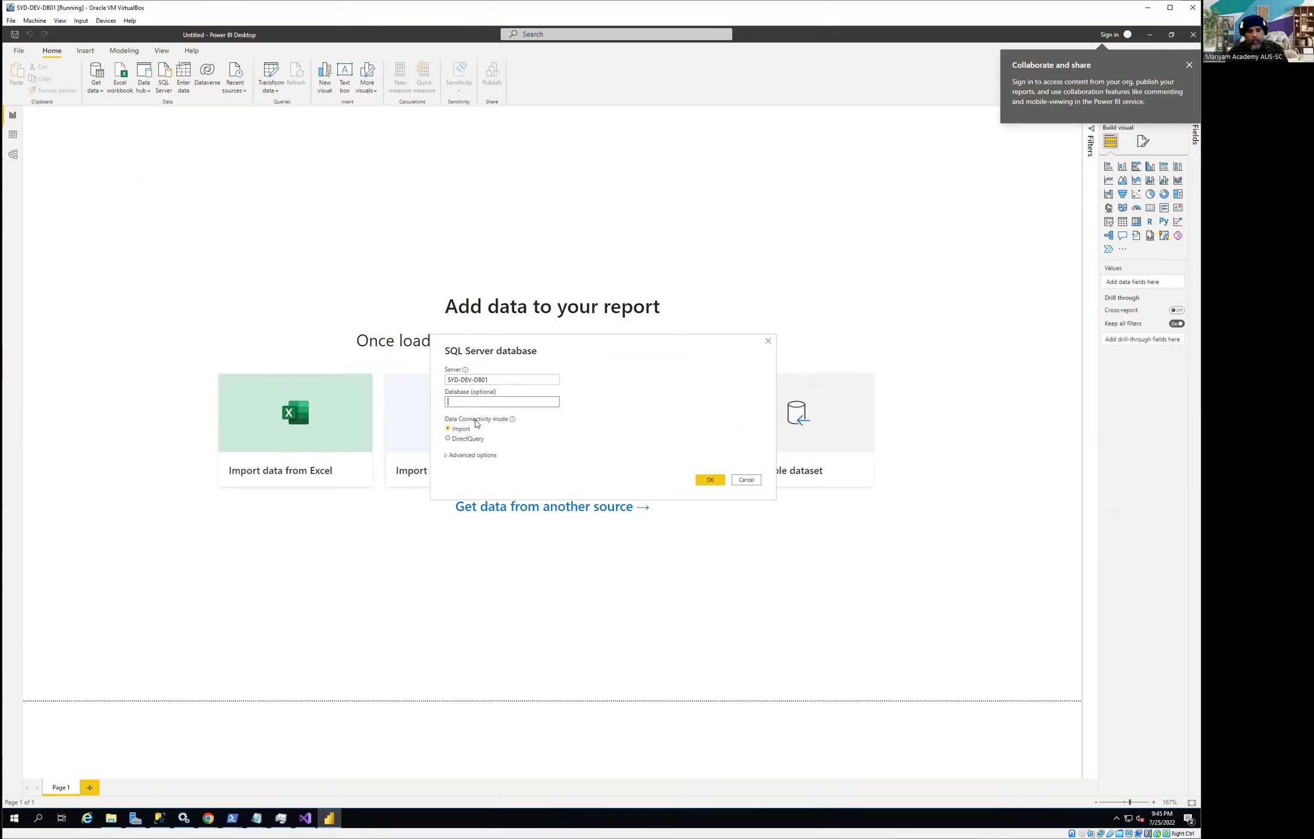
Step: Review the advanced options and connect in Import mode with the current Windows credentials, accepting an unencrypted connection
{"action": "left_click", "coordinate": [448, 456]}
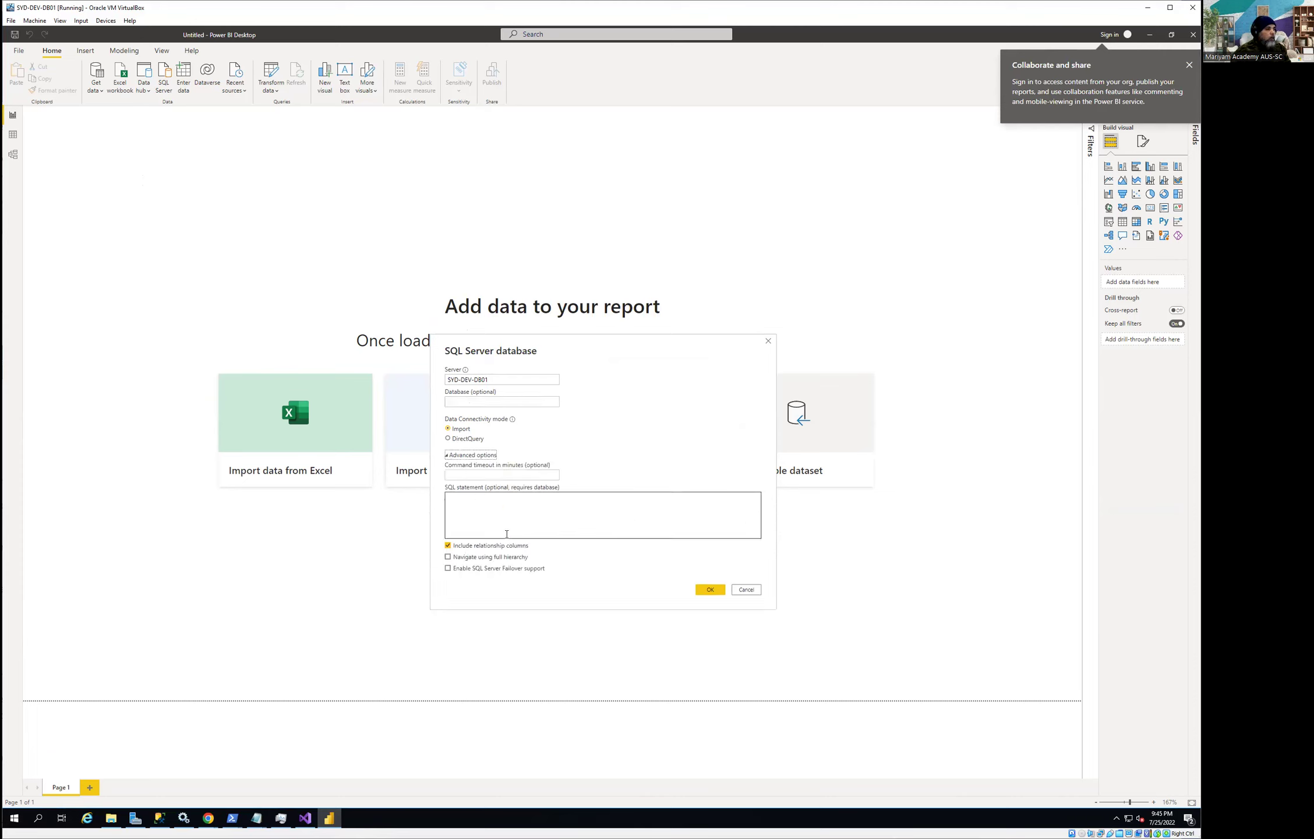
{"action": "left_click", "coordinate": [712, 590]}
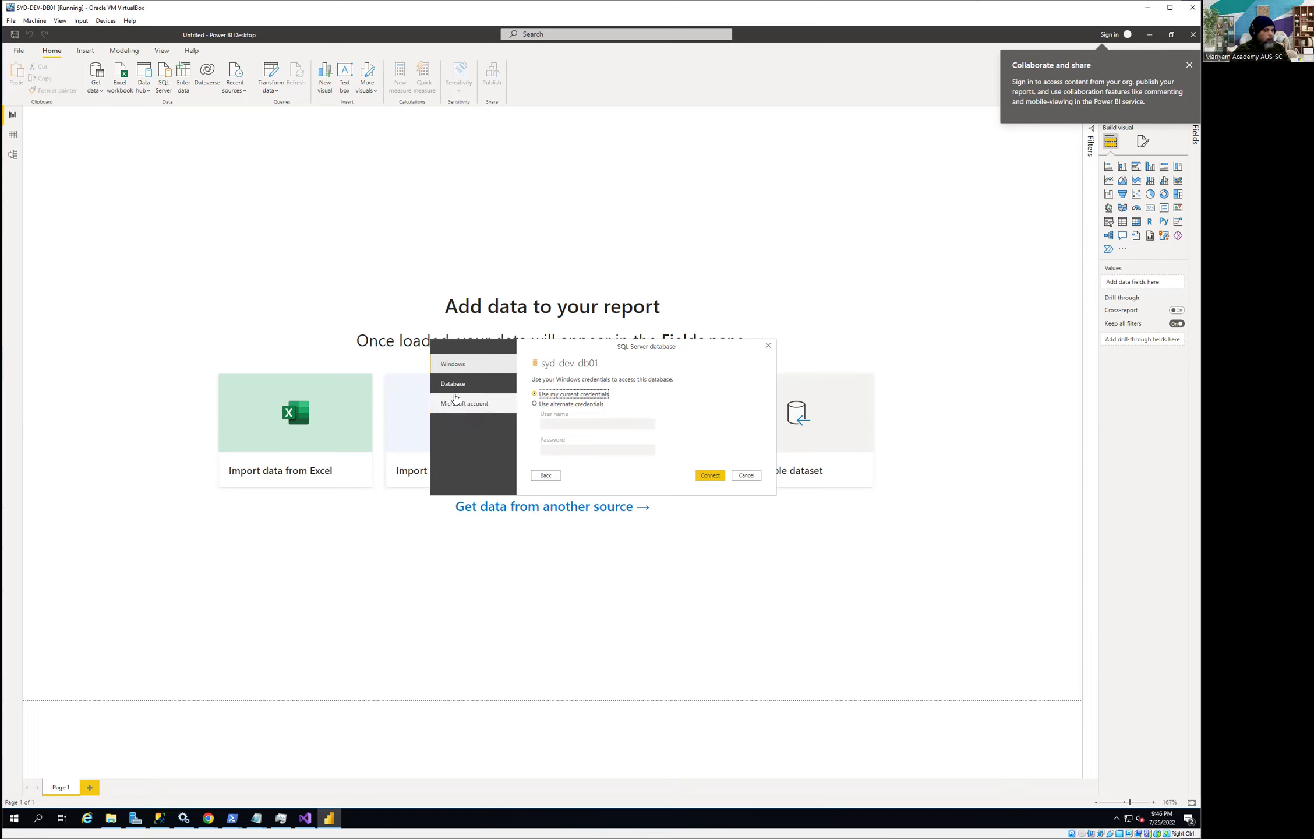
{"action": "left_click", "coordinate": [707, 478]}
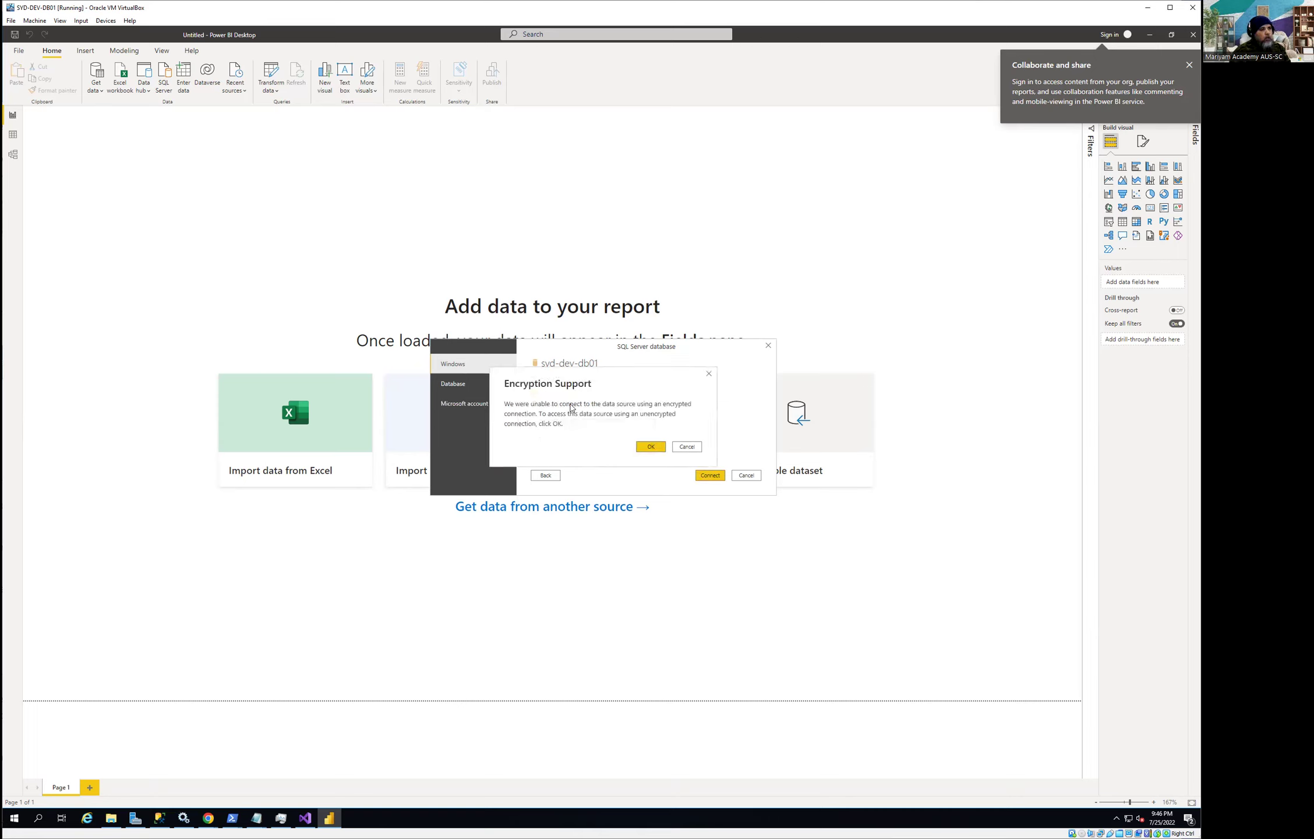
{"action": "left_click", "coordinate": [652, 447]}
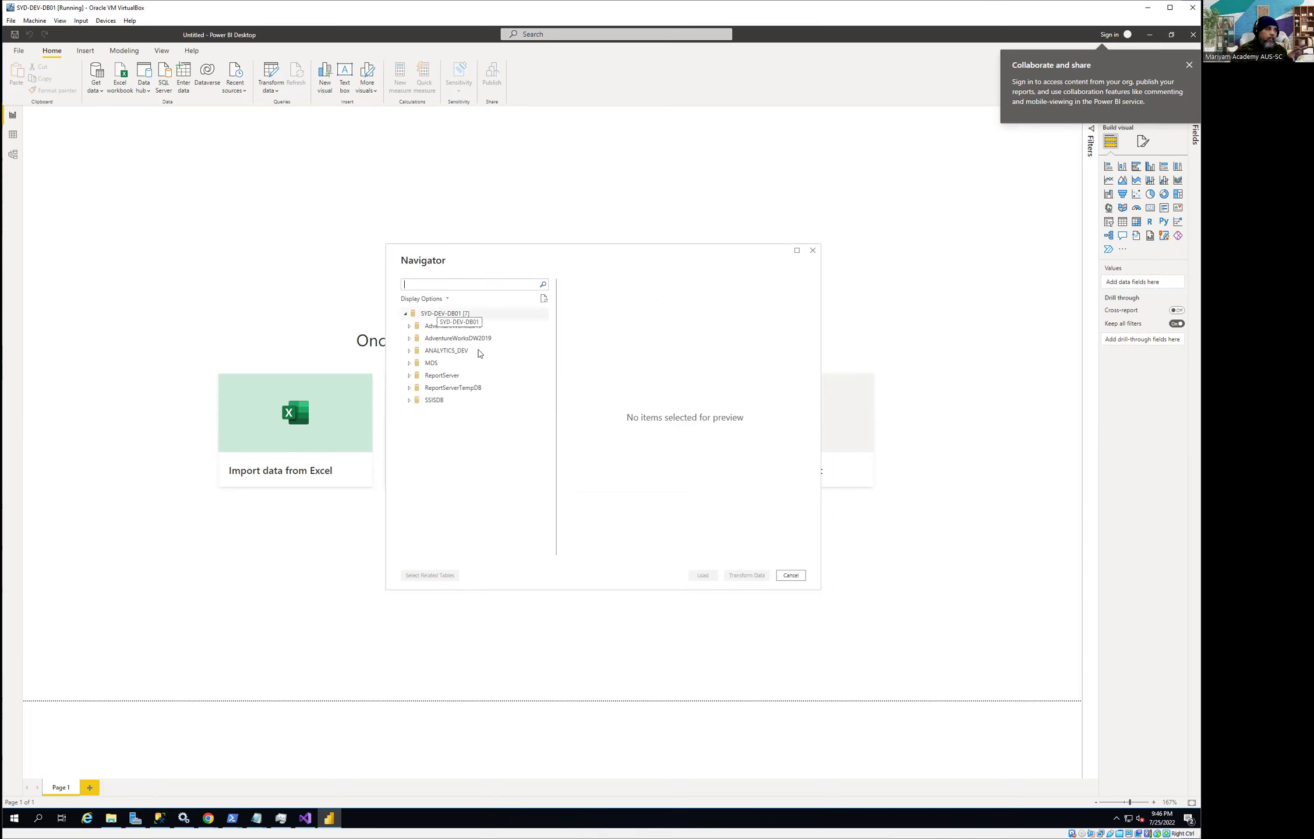
Step: Send HumanResources.Person and HumanResources.Employee from ANALYTICS_DEV to Transform Data, and dismiss the Collaborate and share notice
{"action": "left_click", "coordinate": [410, 353]}
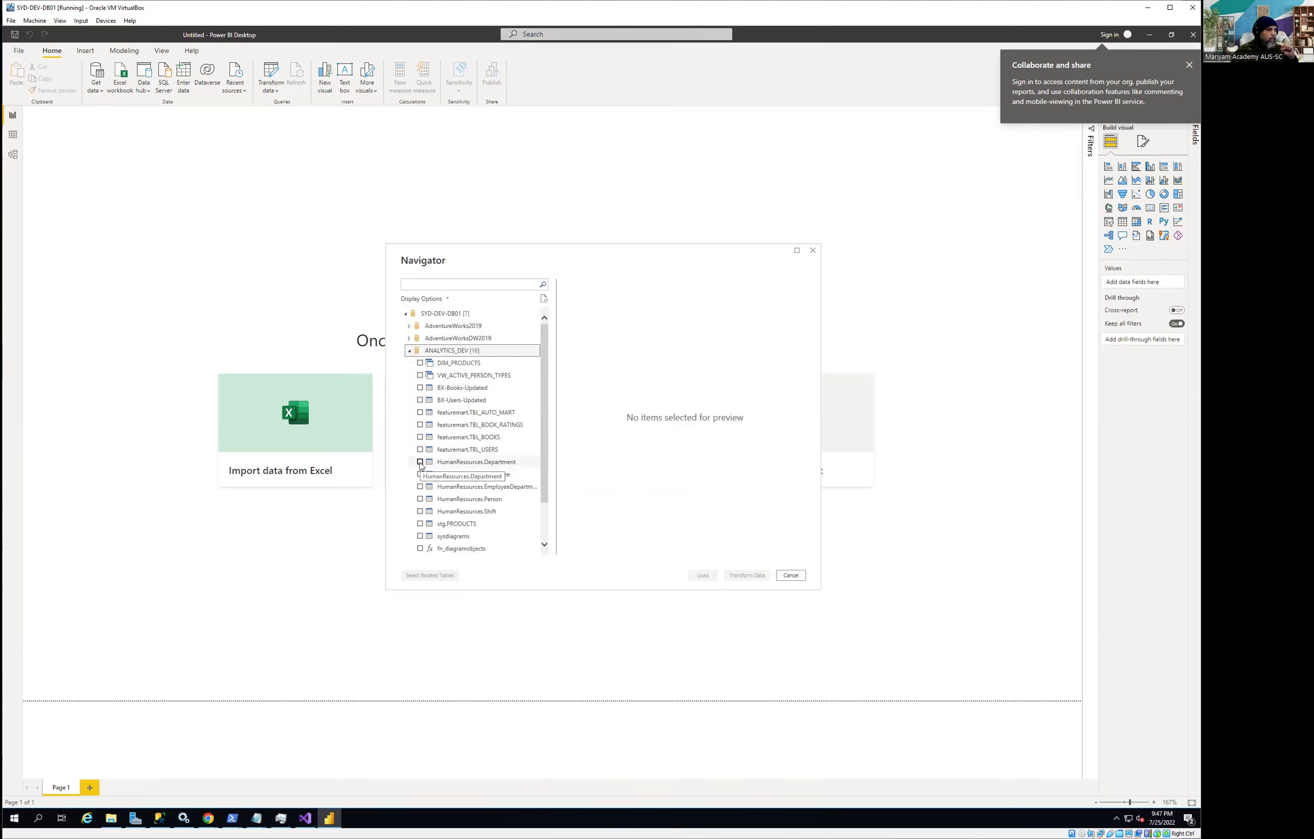
{"action": "left_click", "coordinate": [424, 500]}
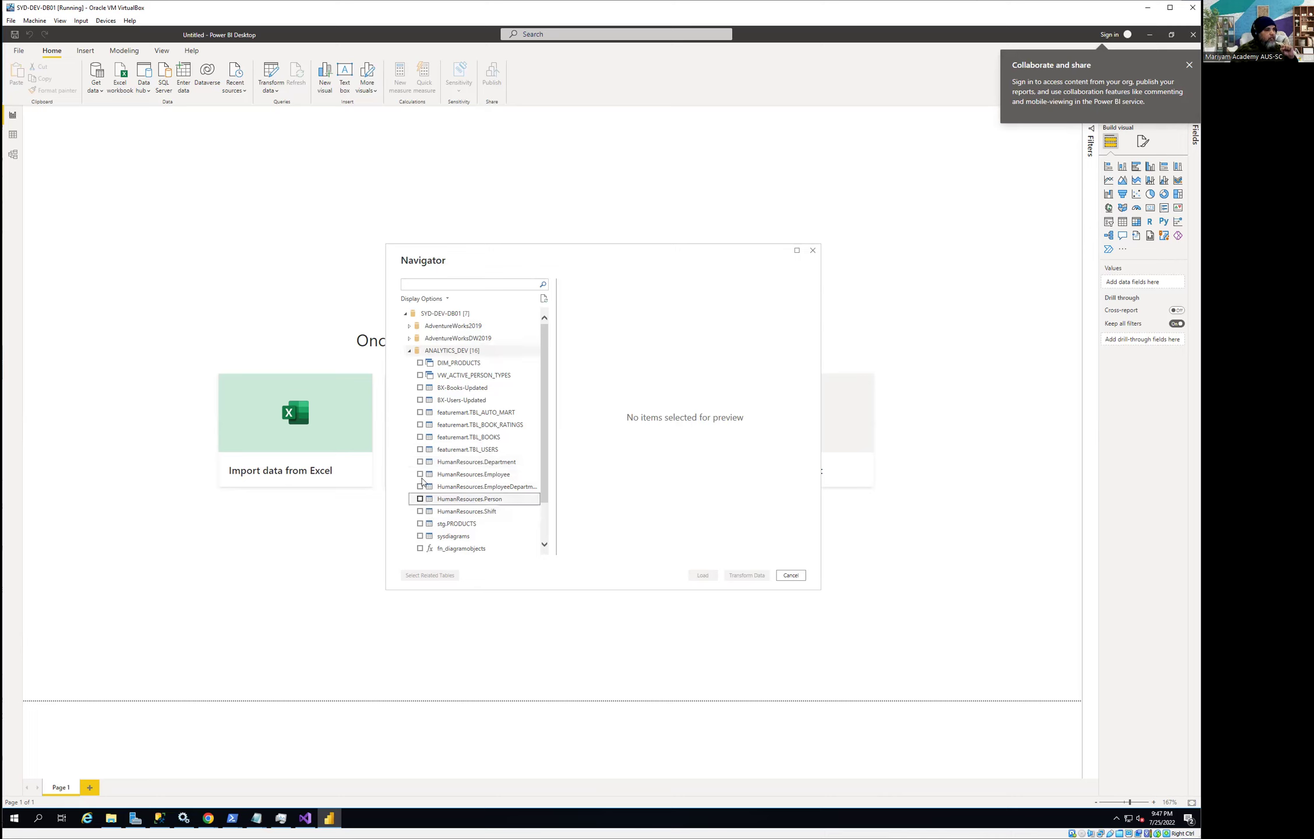
{"action": "left_click", "coordinate": [420, 474]}
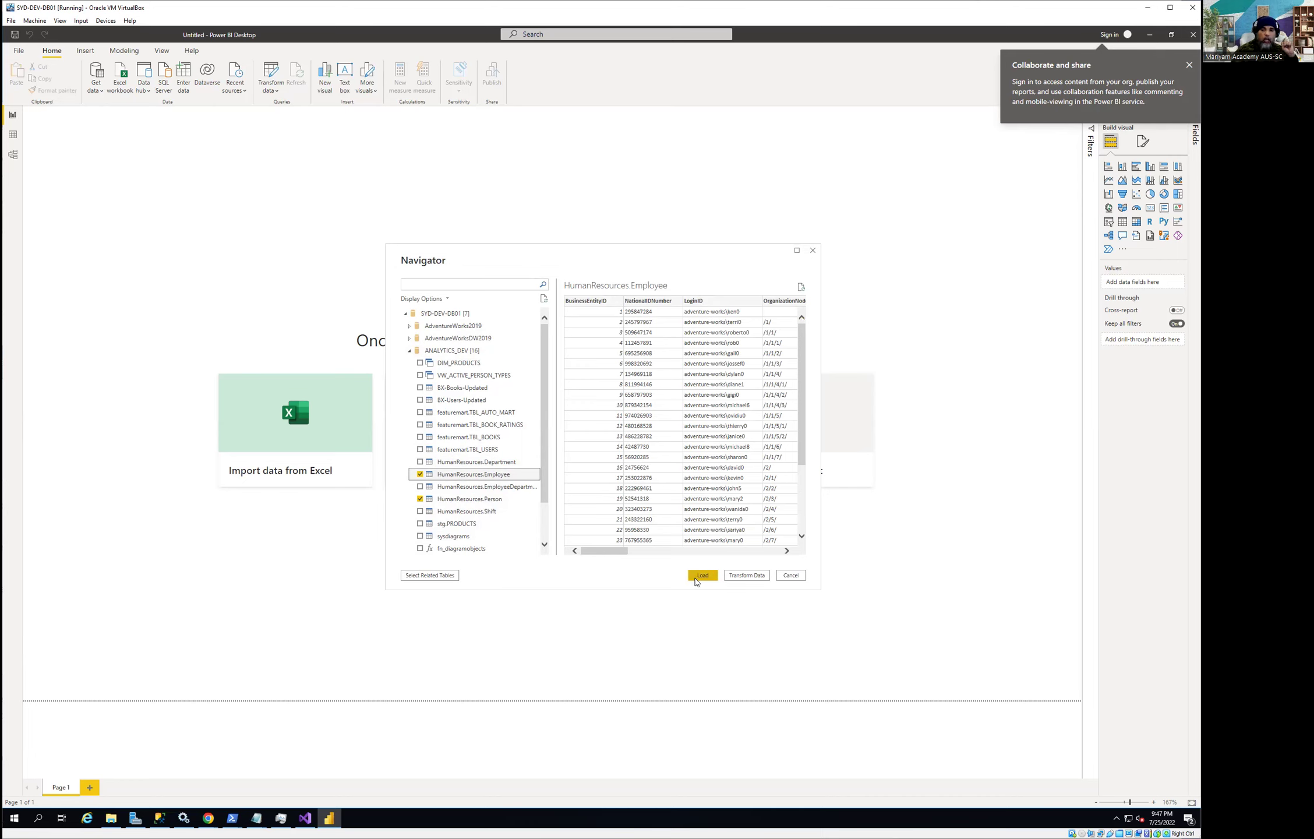
{"action": "left_click", "coordinate": [757, 576]}
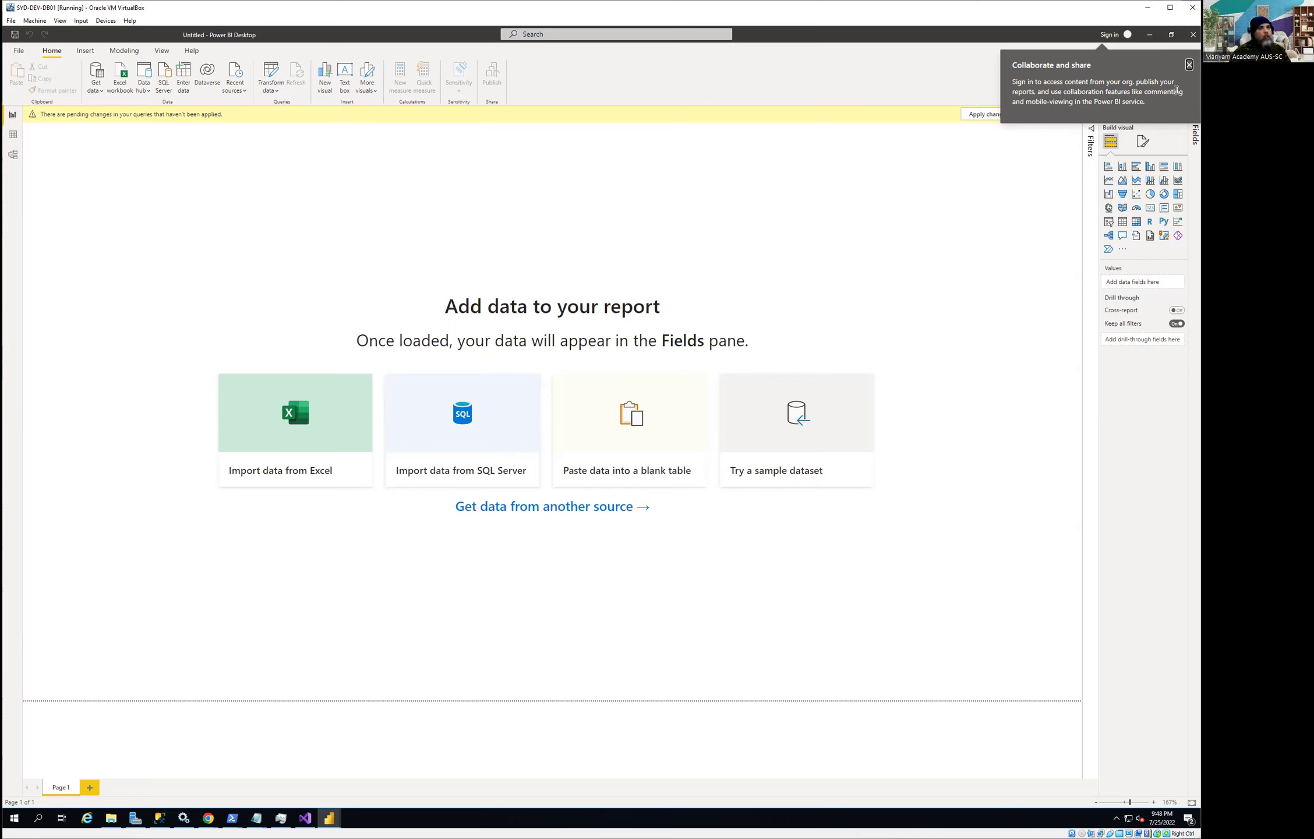
{"action": "left_click", "coordinate": [1189, 65]}
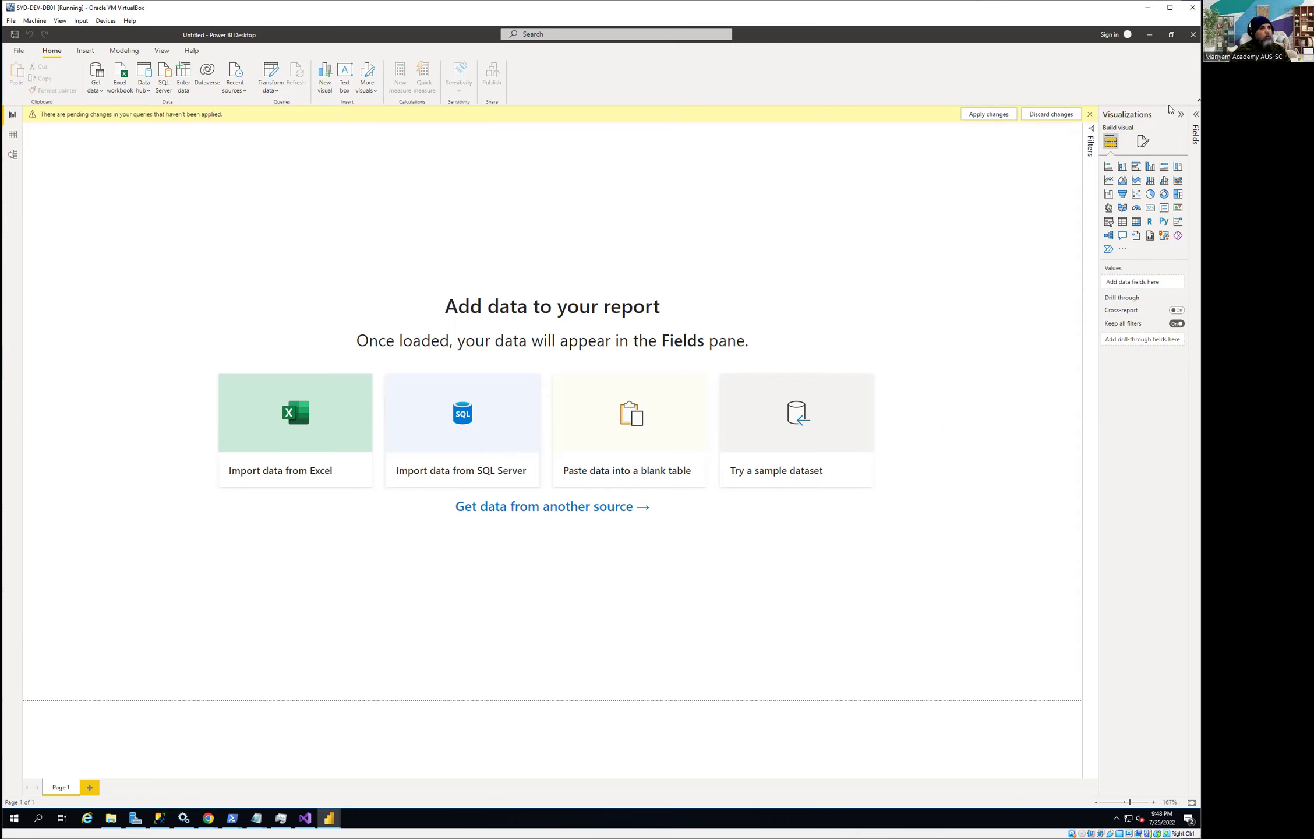
Step: Apply the pending query changes to load the HumanResources Person and Employee tables, checking CPU usage in Task Manager during the load
{"action": "left_click", "coordinate": [978, 119]}
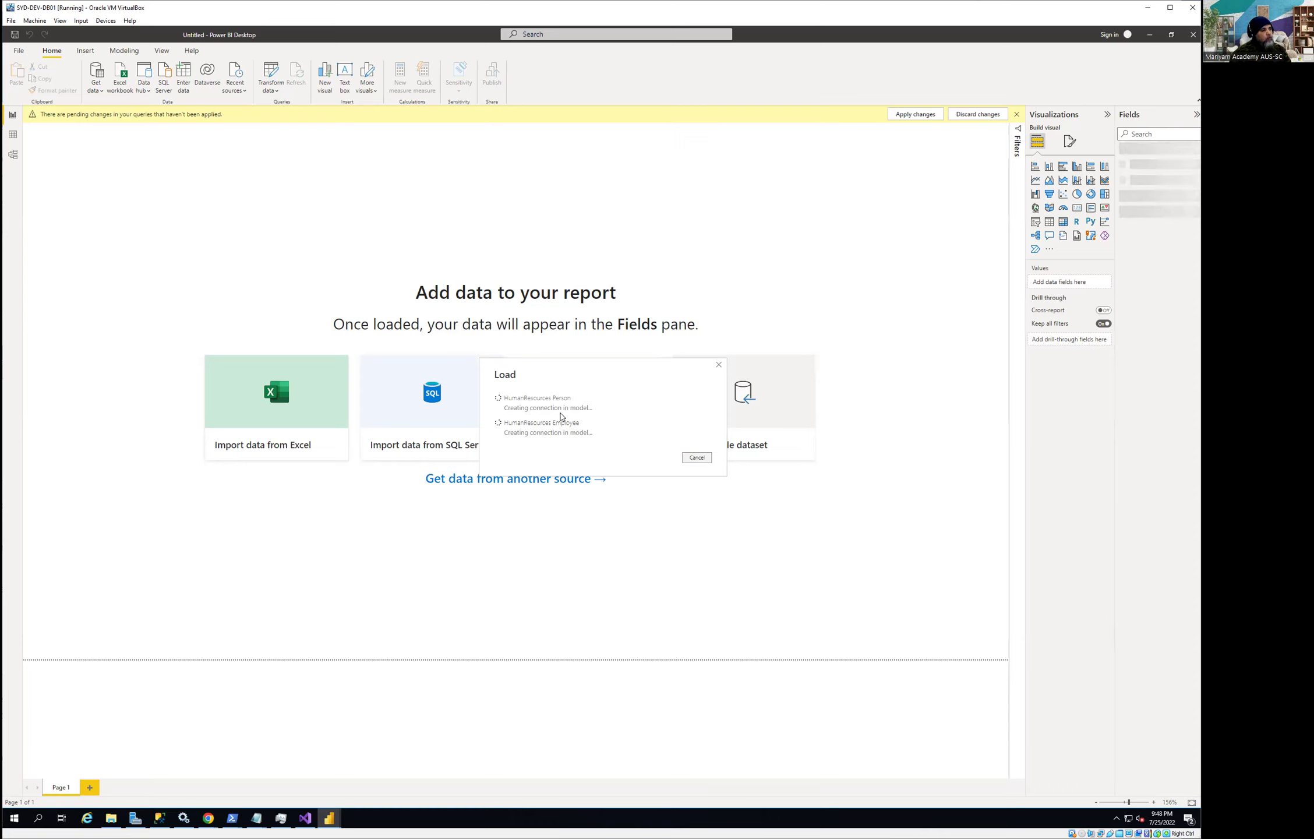
{"action": "left_click", "coordinate": [280, 819]}
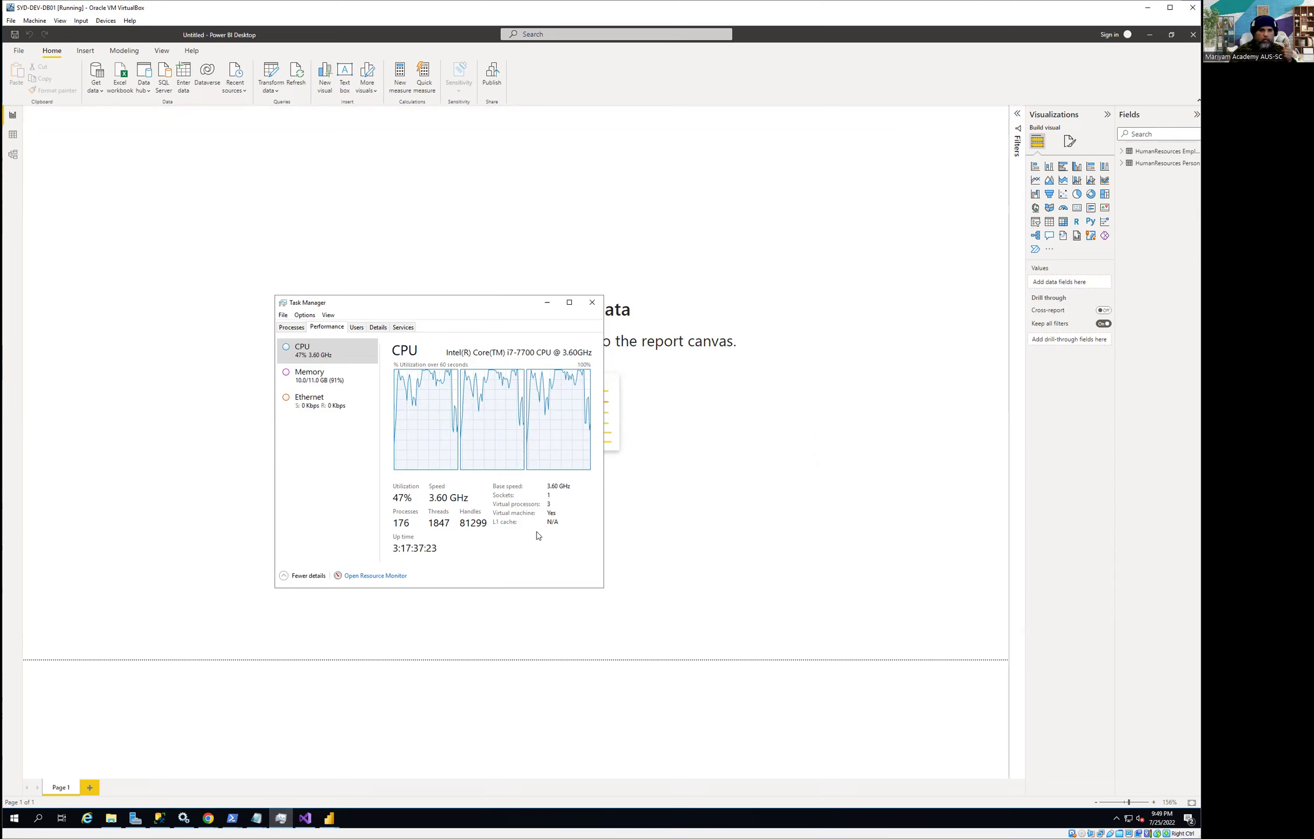
{"action": "left_click", "coordinate": [548, 303]}
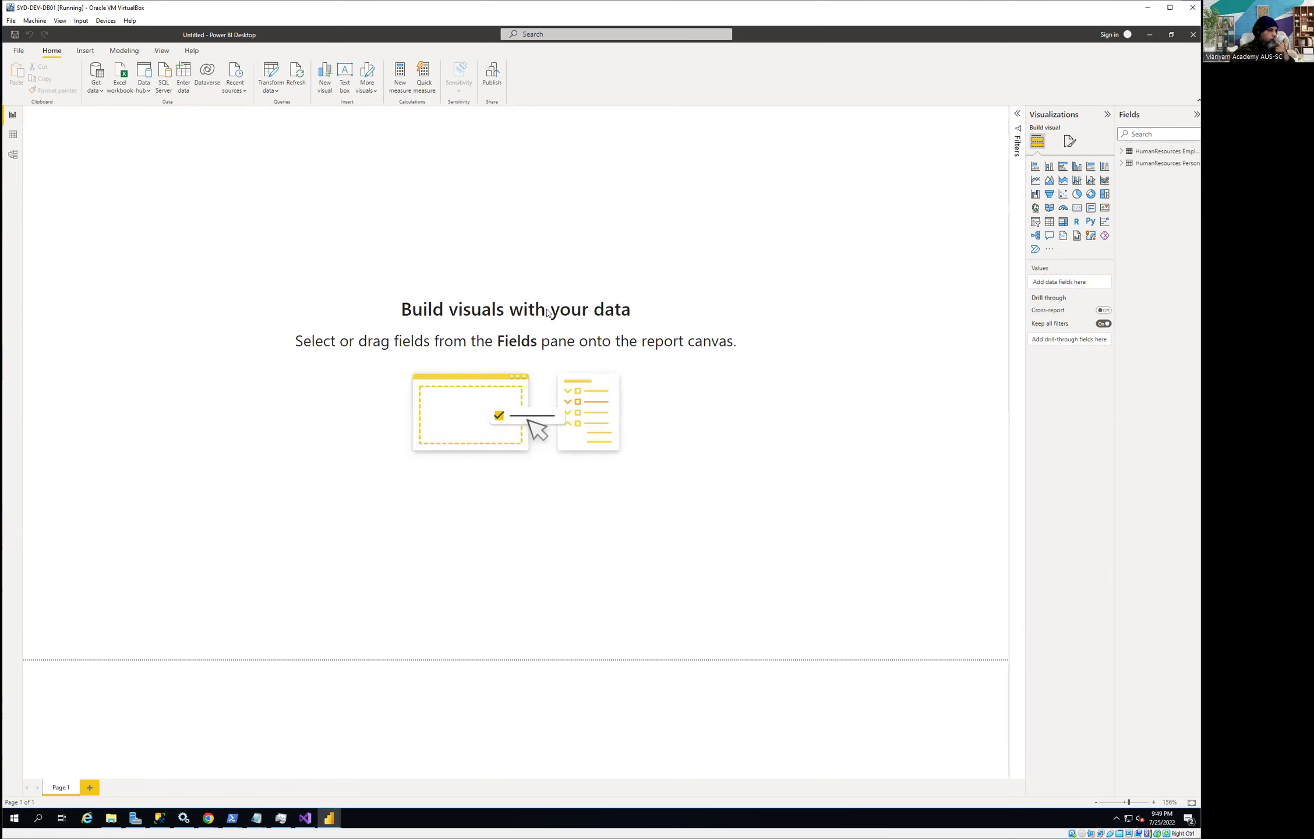
Step: Examine the loaded HumanResources Employee rows and the relationship between the Employee and Person tables in the model diagram
{"action": "left_click", "coordinate": [12, 134]}
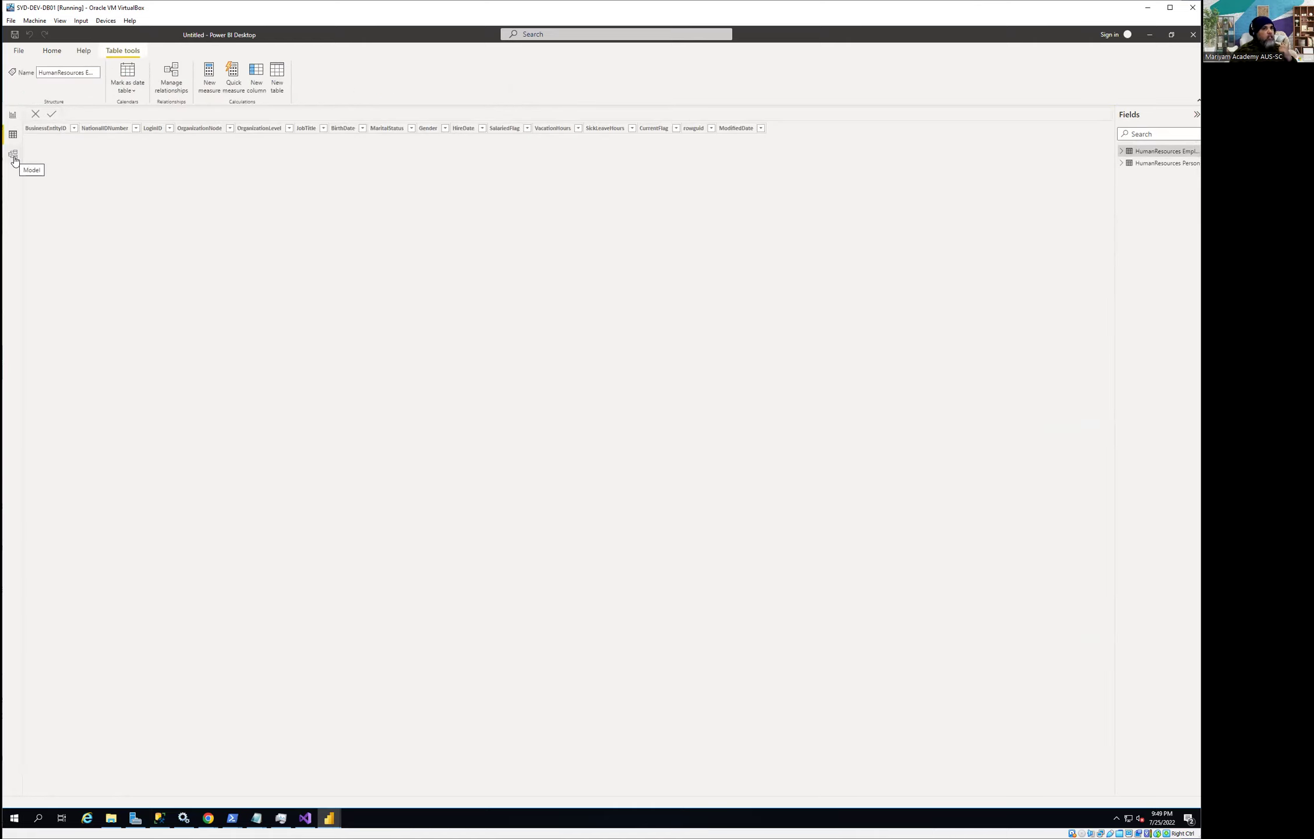
{"action": "left_click", "coordinate": [13, 155]}
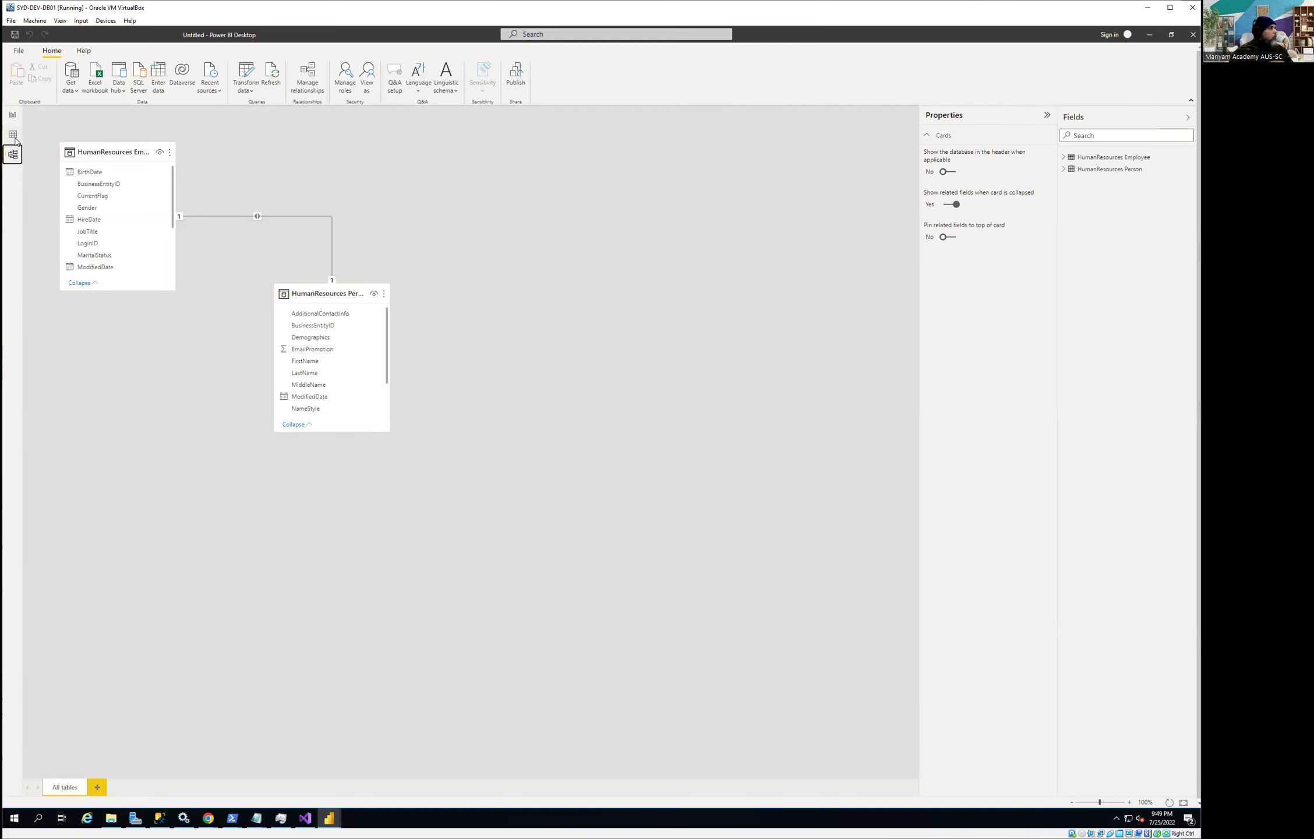
{"action": "left_click", "coordinate": [13, 135]}
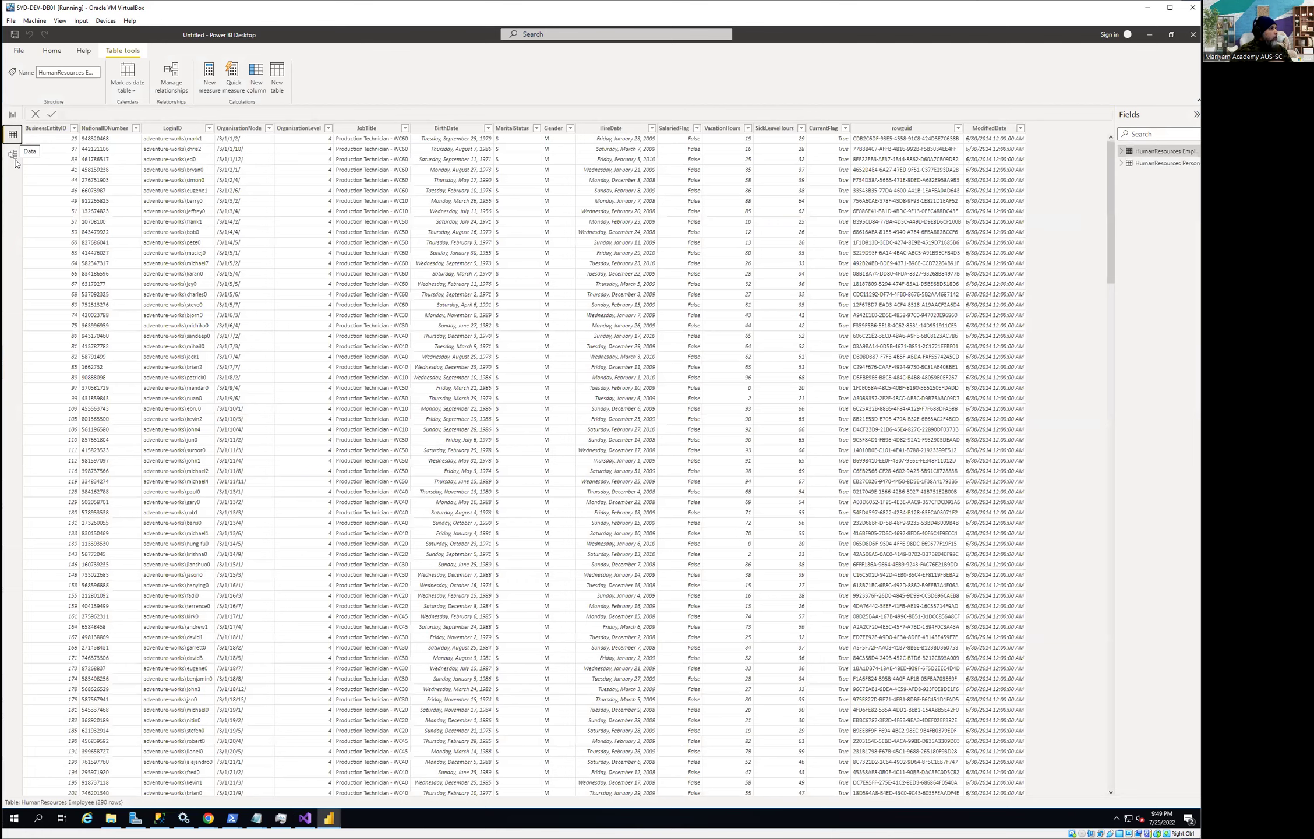
{"action": "left_click", "coordinate": [12, 155]}
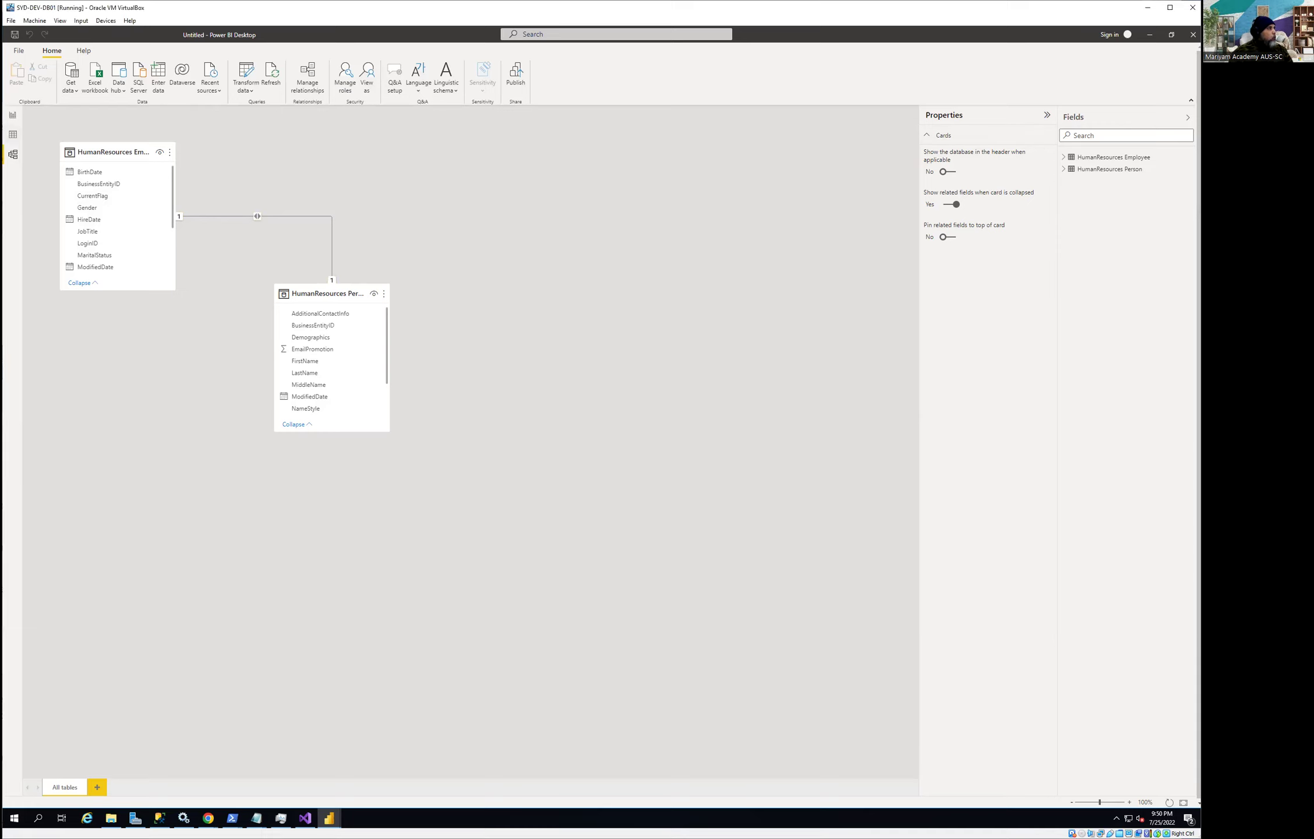
{"action": "left_click", "coordinate": [12, 138]}
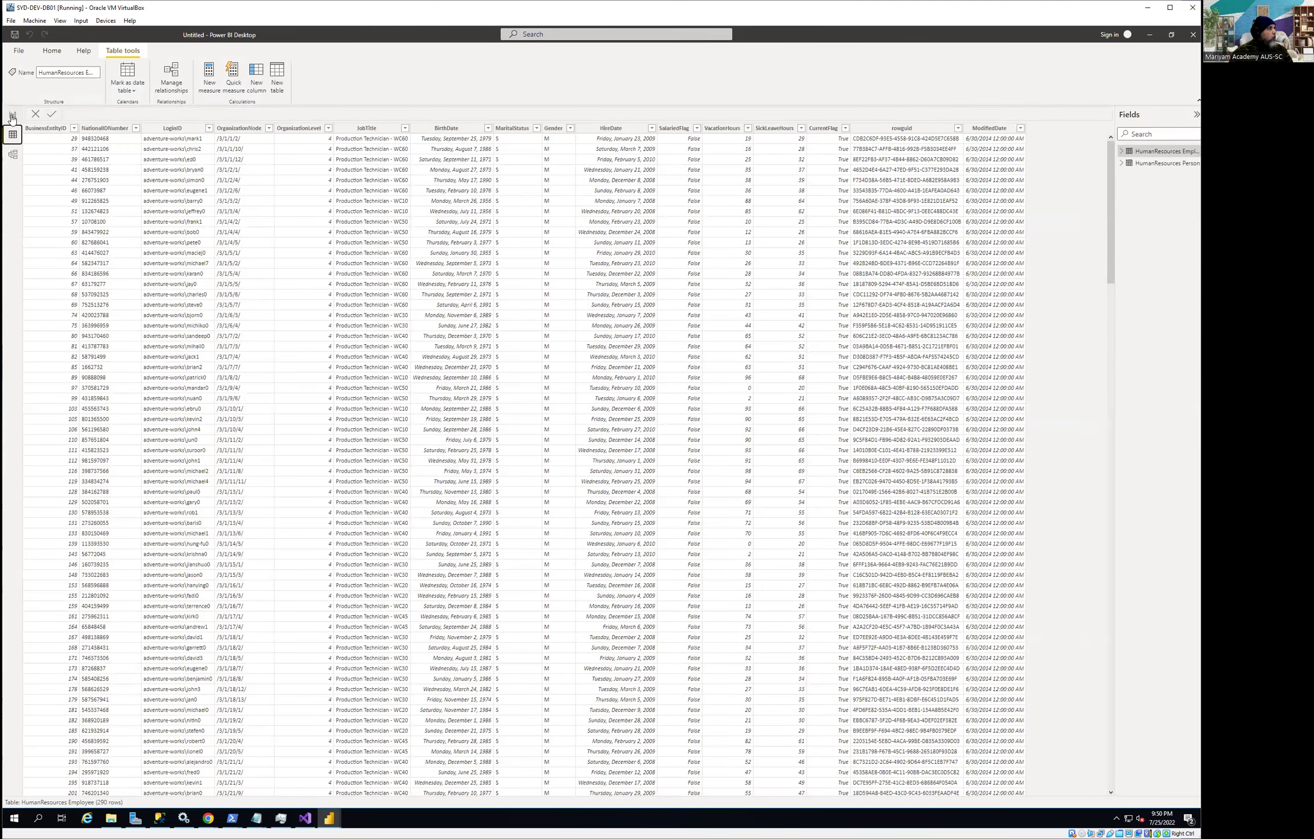
{"action": "left_click", "coordinate": [12, 114]}
{"action": "left_click", "coordinate": [12, 135]}
Step: Open the HumanResources Employee table's query for editing in a maximized Power Query Editor window
{"action": "right_click", "coordinate": [1149, 156]}
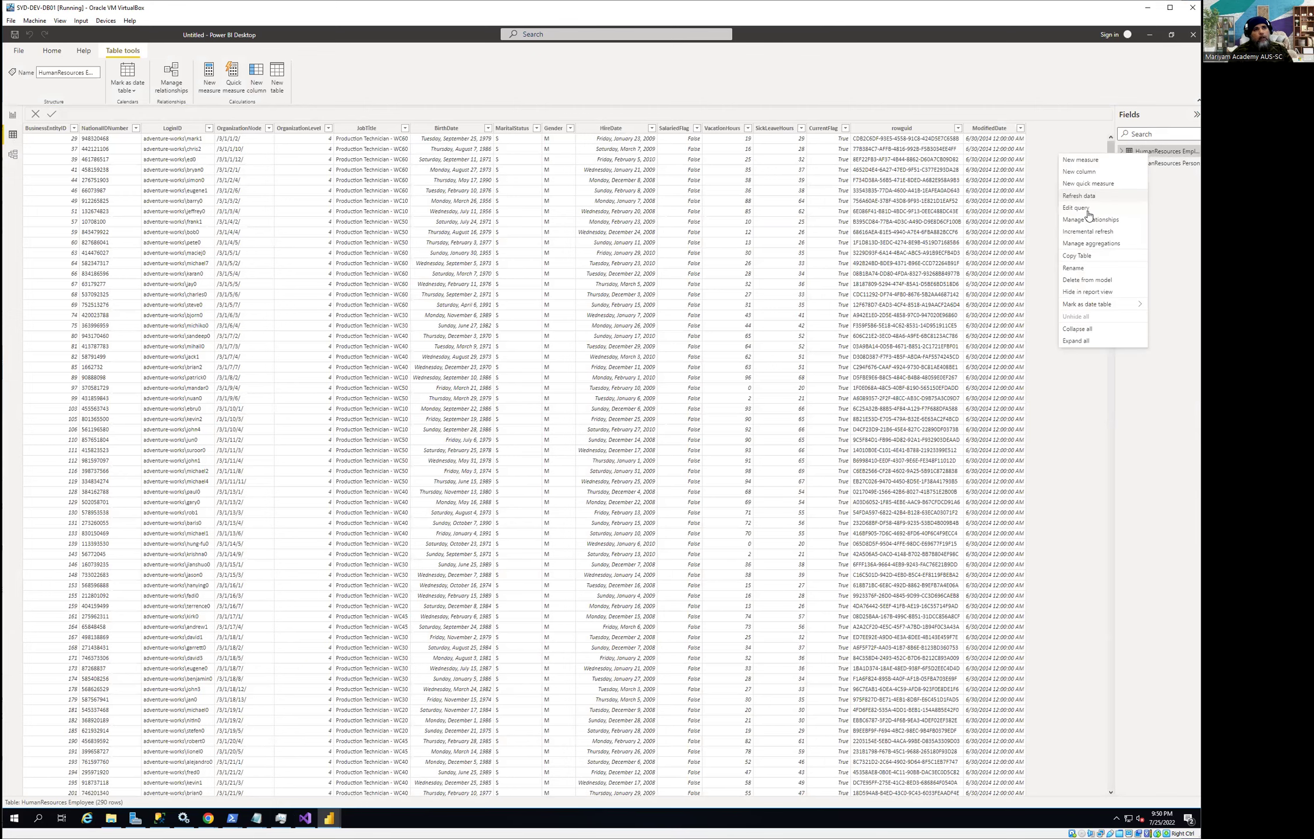
{"action": "left_click", "coordinate": [1087, 209]}
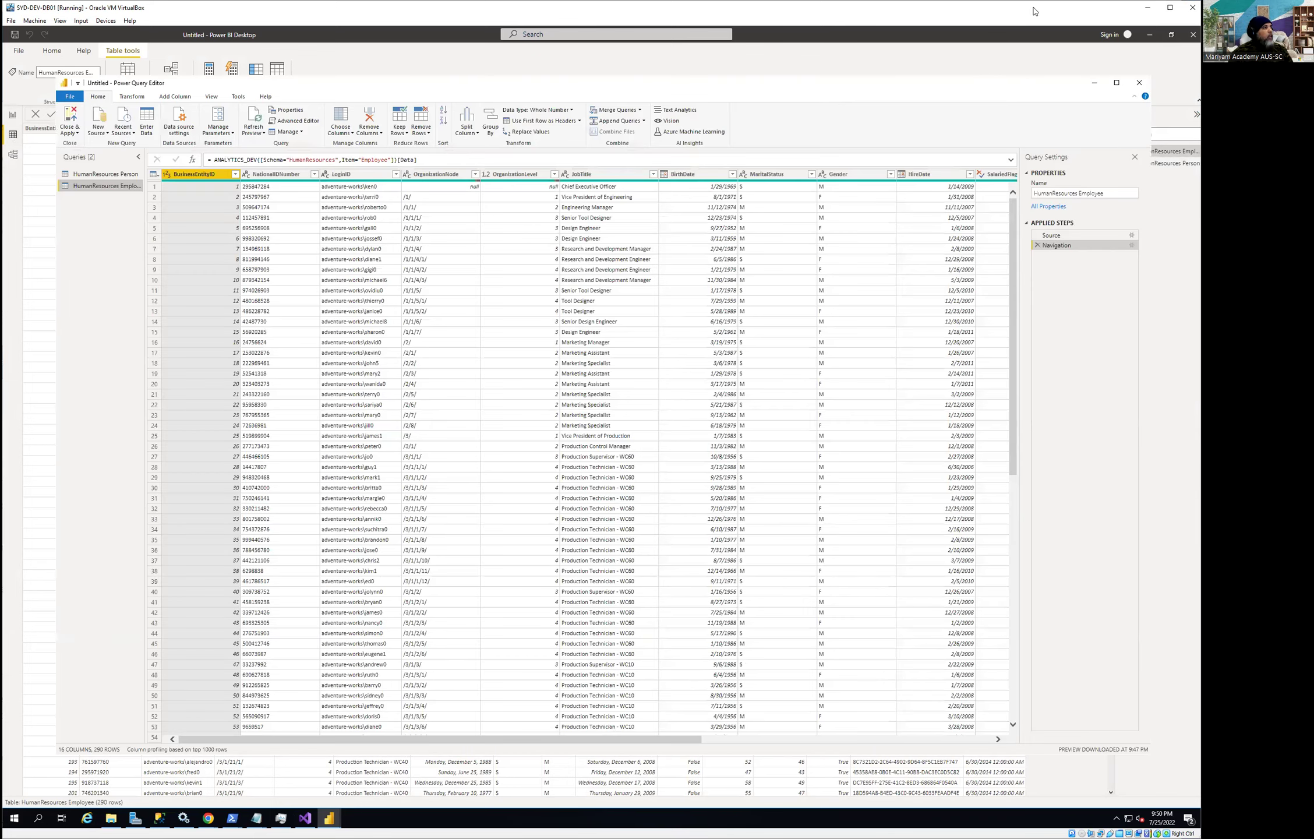
{"action": "left_click_drag", "start_coordinate": [782, 92], "coordinate": [807, 70]}
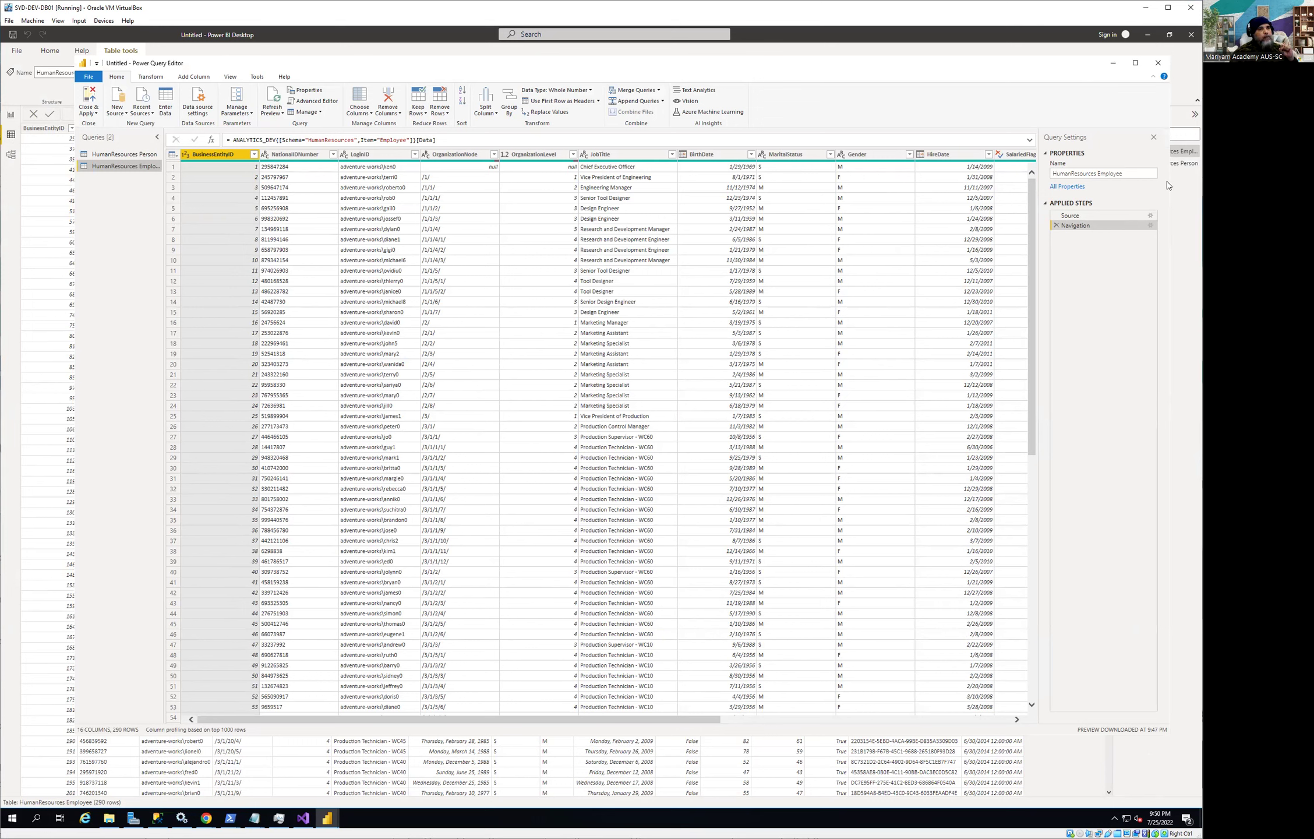
{"action": "left_click", "coordinate": [1135, 63]}
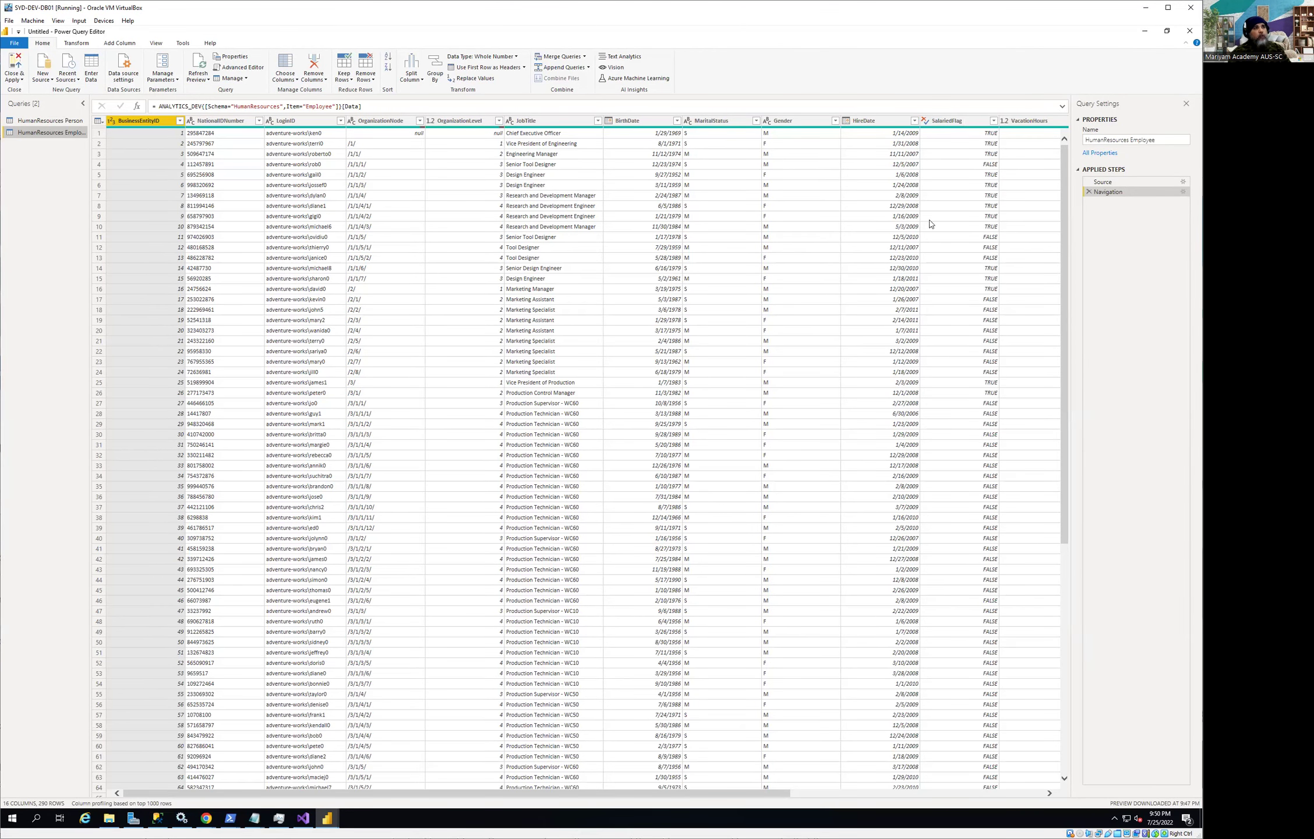
Step: Remove the rowguid and ModifiedDate columns from the HumanResources Employee query
{"action": "left_click", "coordinate": [635, 788]}
{"action": "left_click", "coordinate": [801, 793]}
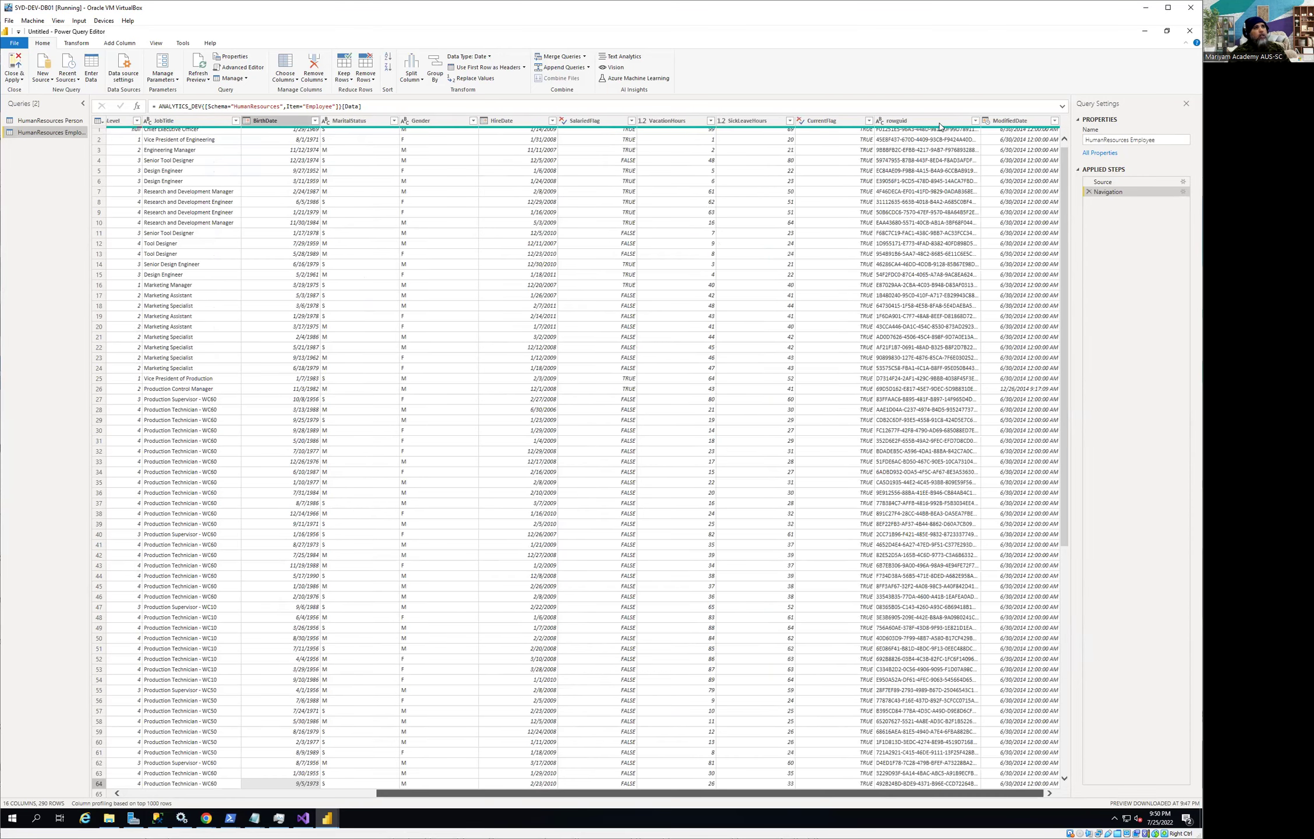
{"action": "left_click", "coordinate": [940, 122]}
{"action": "left_click", "coordinate": [1023, 122], "text": "shift"}
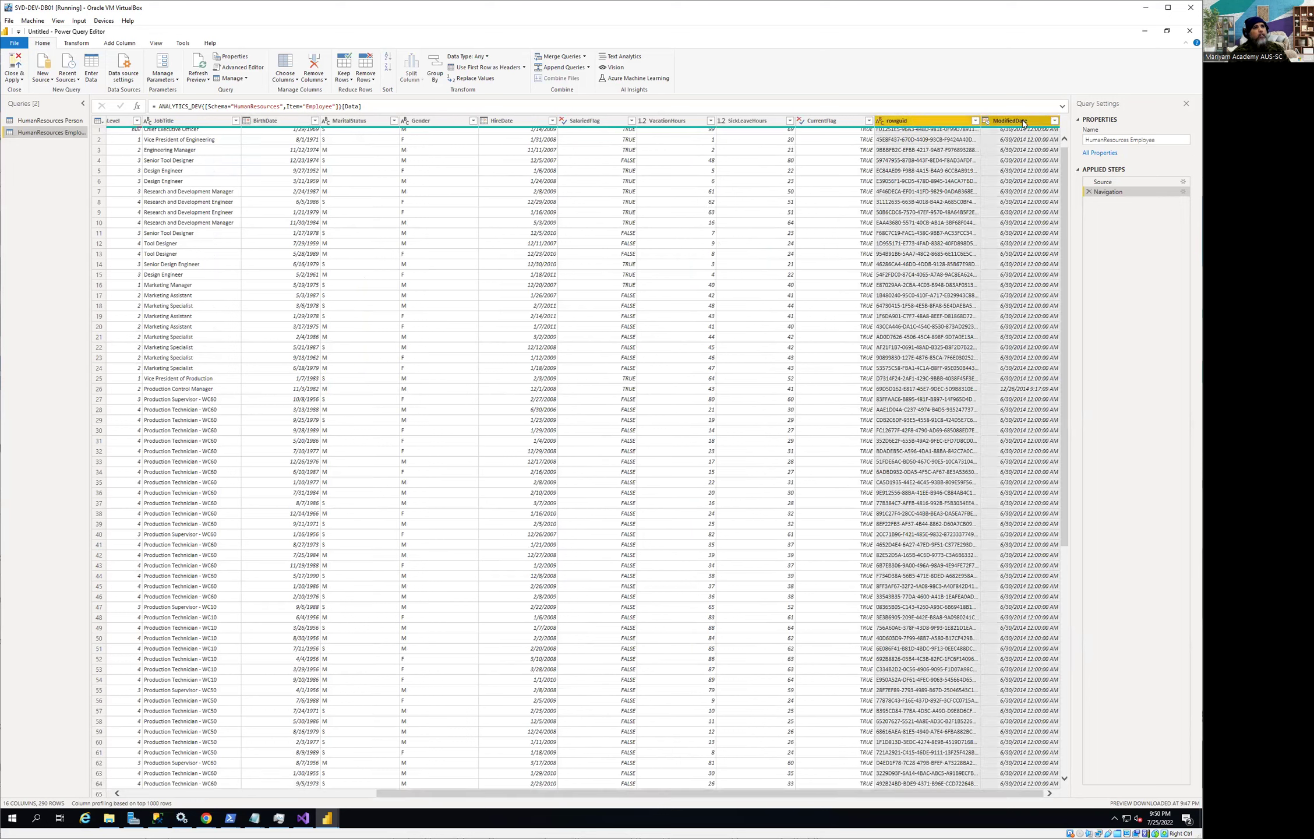
{"action": "right_click", "coordinate": [1022, 121]}
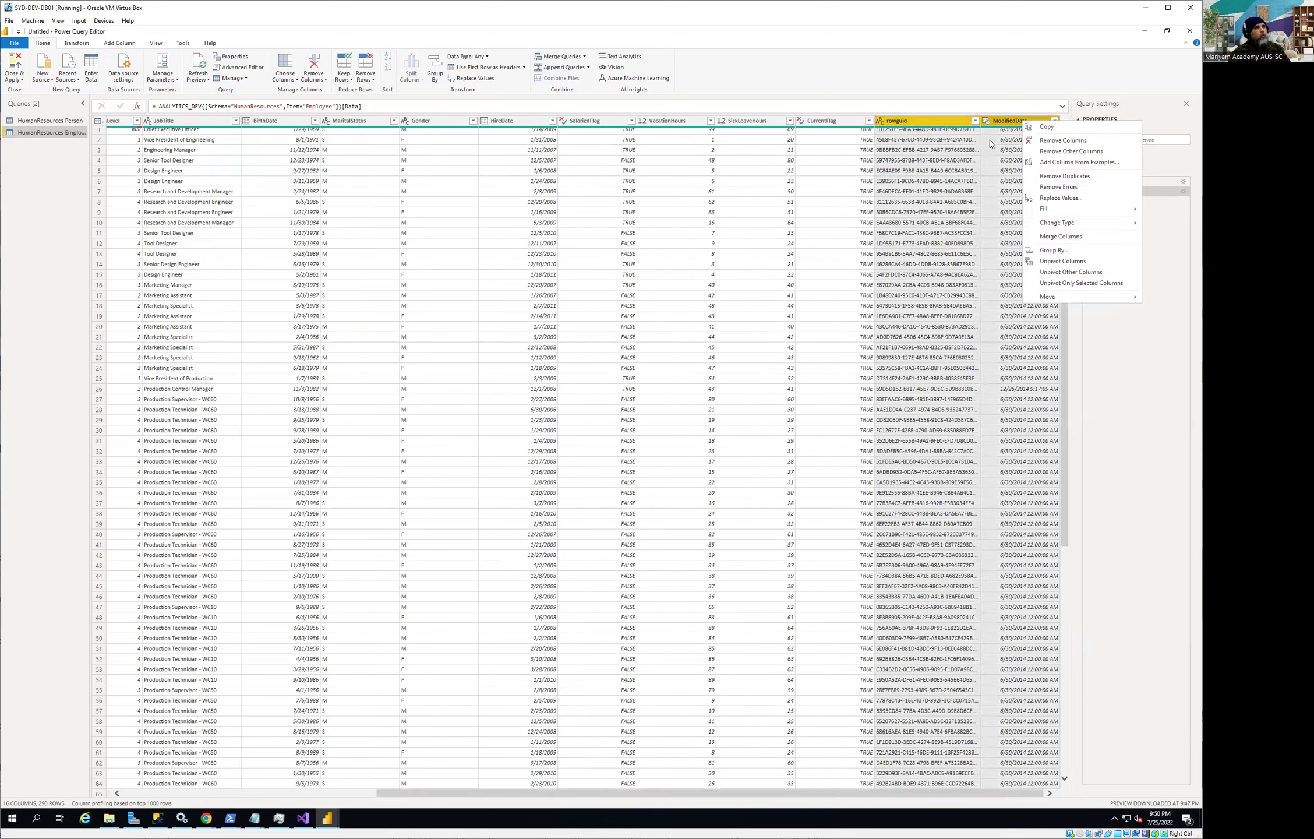
{"action": "left_click", "coordinate": [1038, 142]}
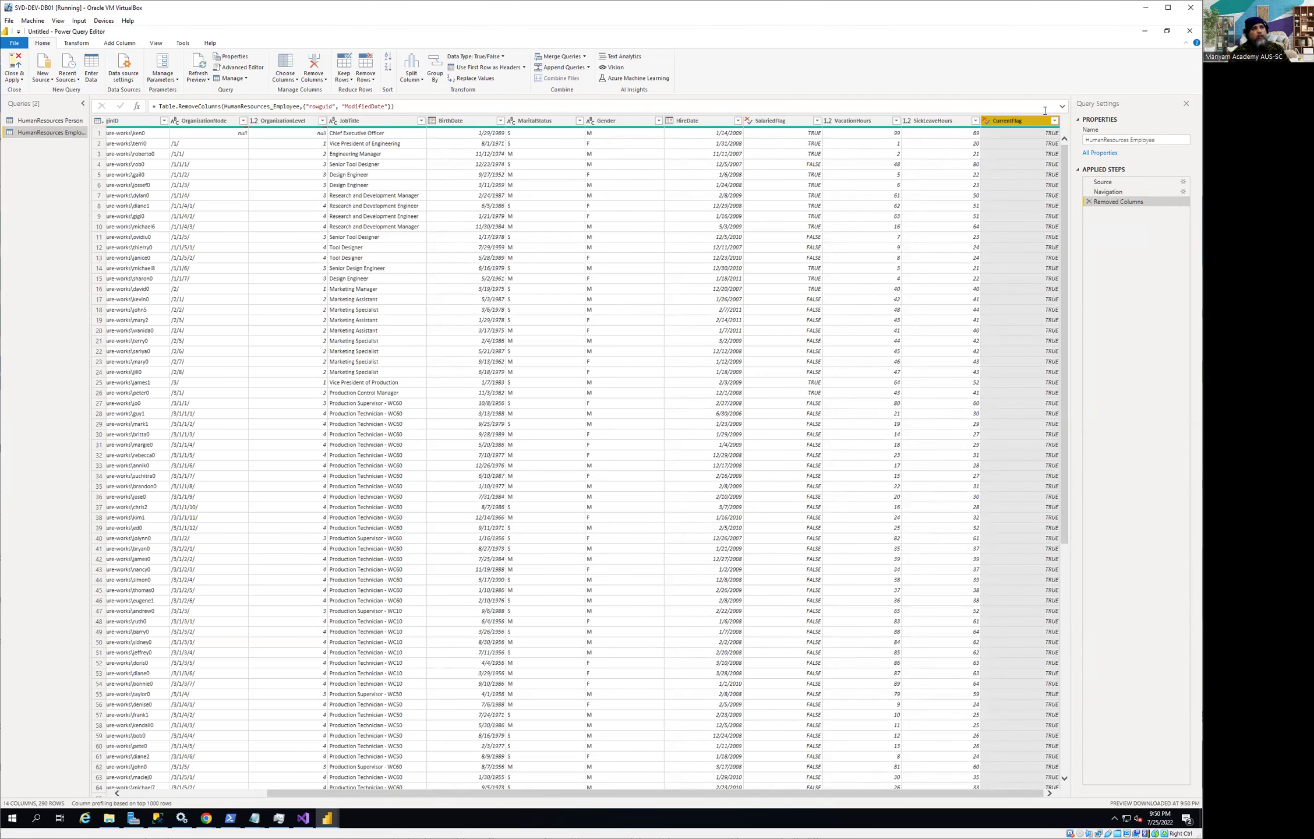
Step: Replace null values in the OrganizationNode column with "unknown"
{"action": "left_click_drag", "start_coordinate": [382, 797], "coordinate": [316, 797]}
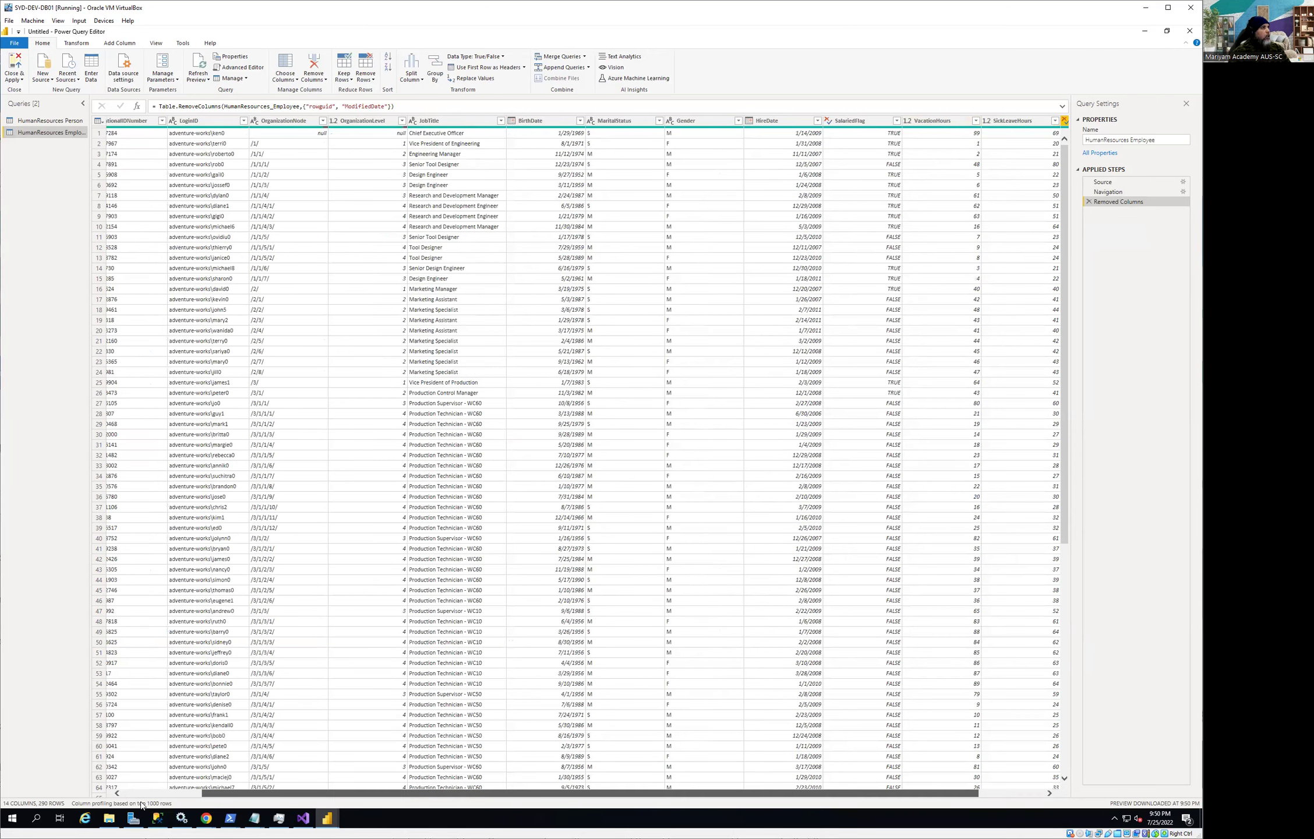
{"action": "left_click", "coordinate": [127, 793]}
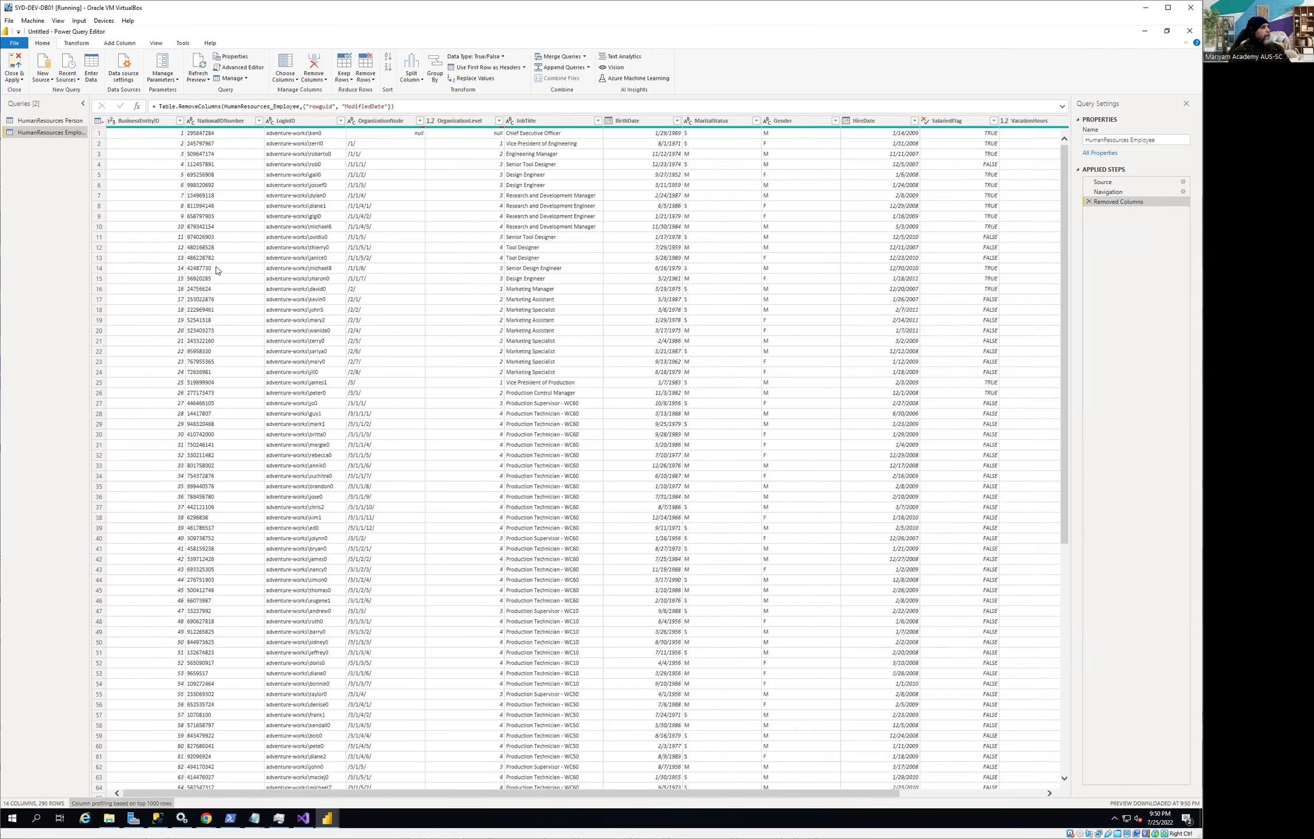
{"action": "left_click", "coordinate": [389, 123]}
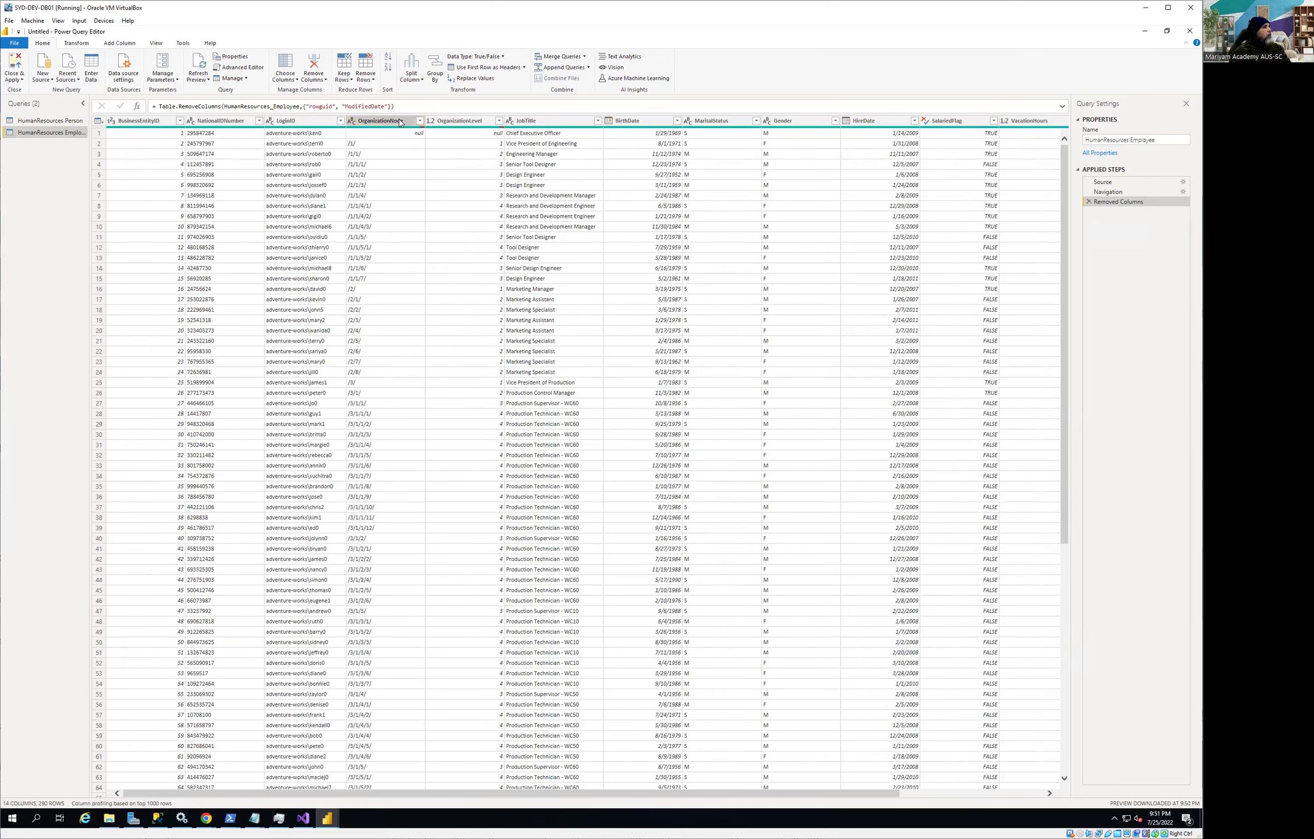
{"action": "right_click", "coordinate": [400, 122]}
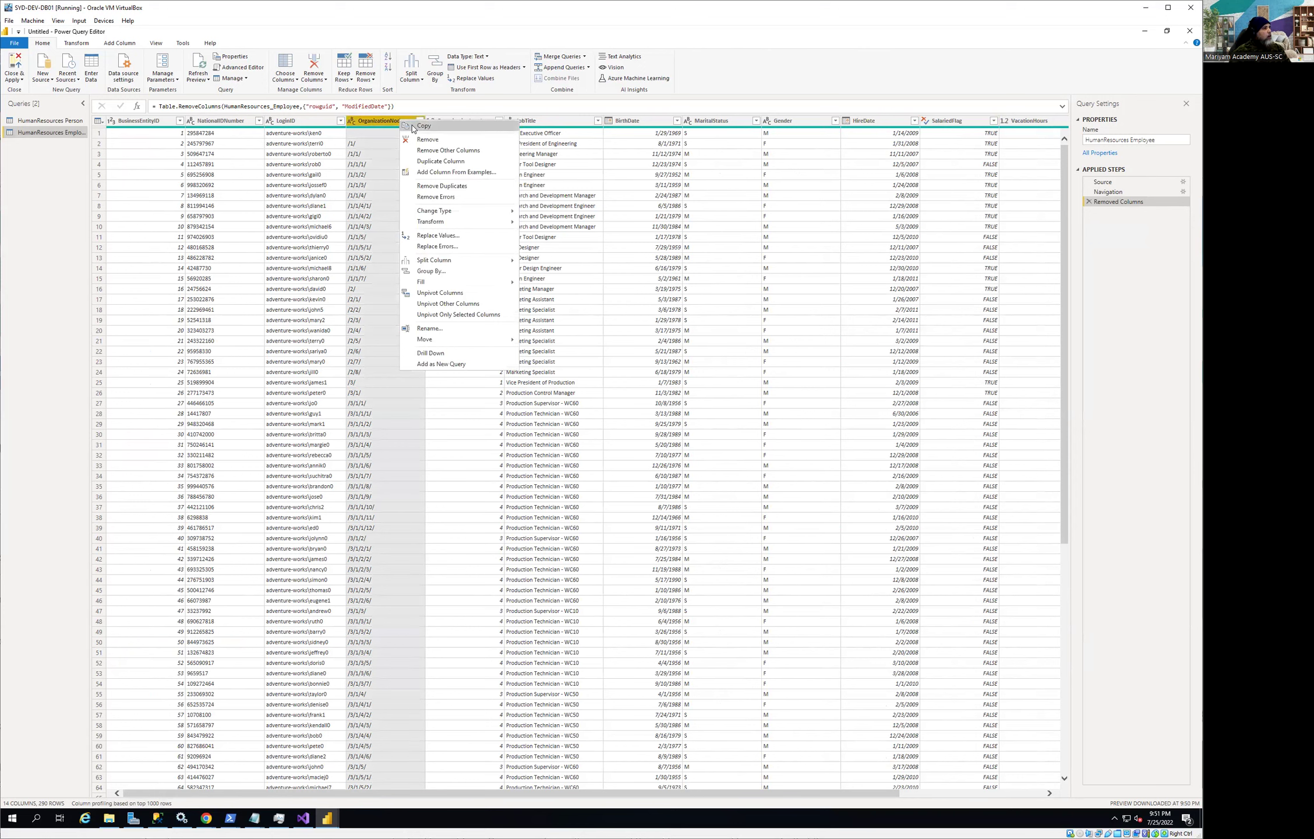
{"action": "left_click", "coordinate": [455, 235]}
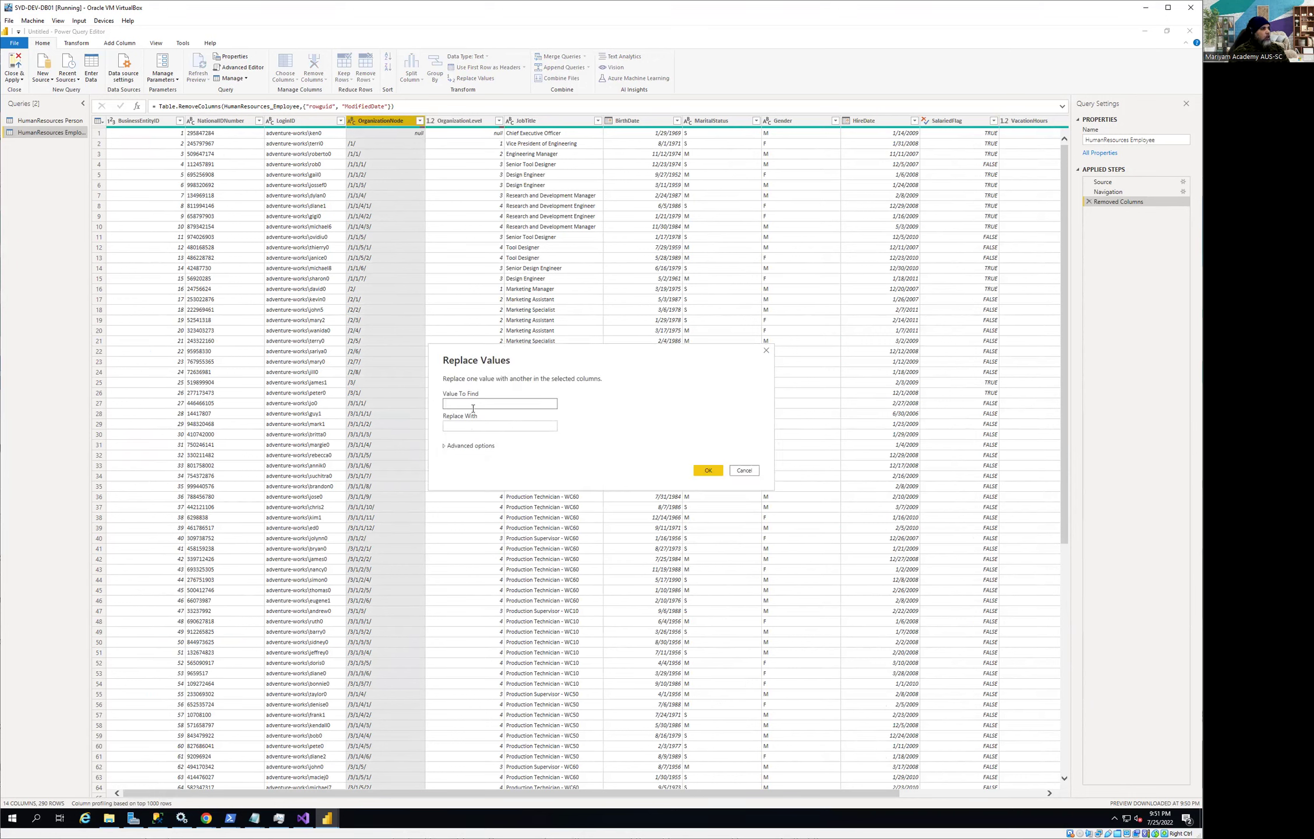
{"action": "type", "text": "null"}
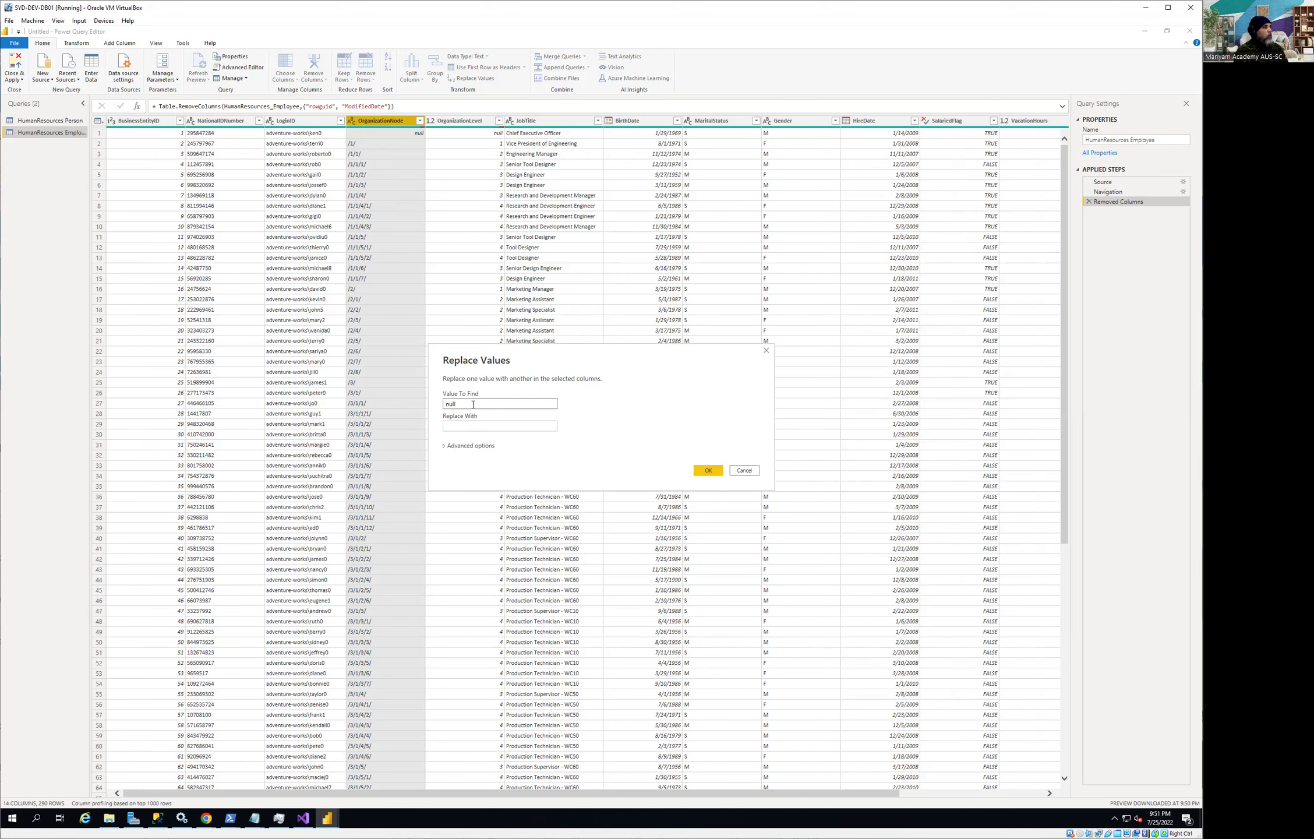
{"action": "key", "text": "Tab"}
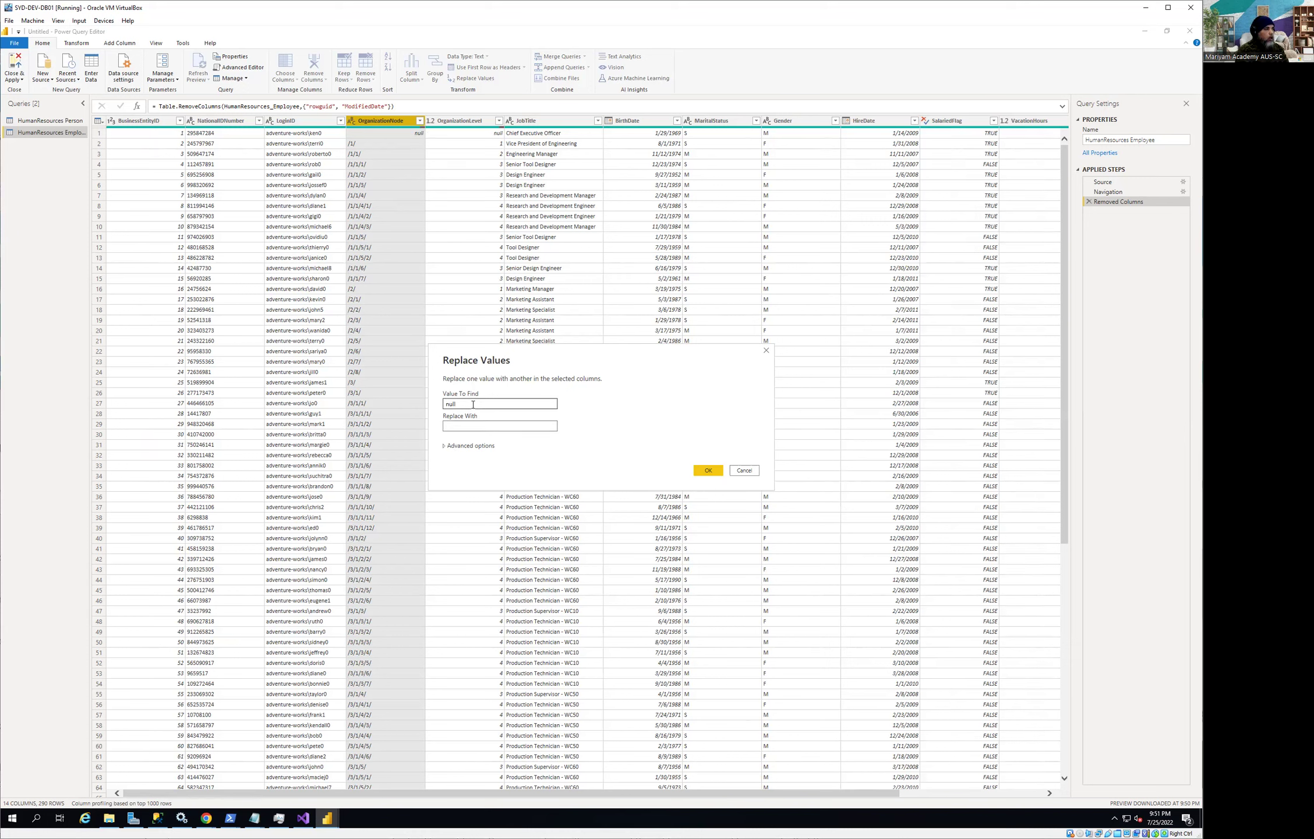
{"action": "type", "text": "unknown"}
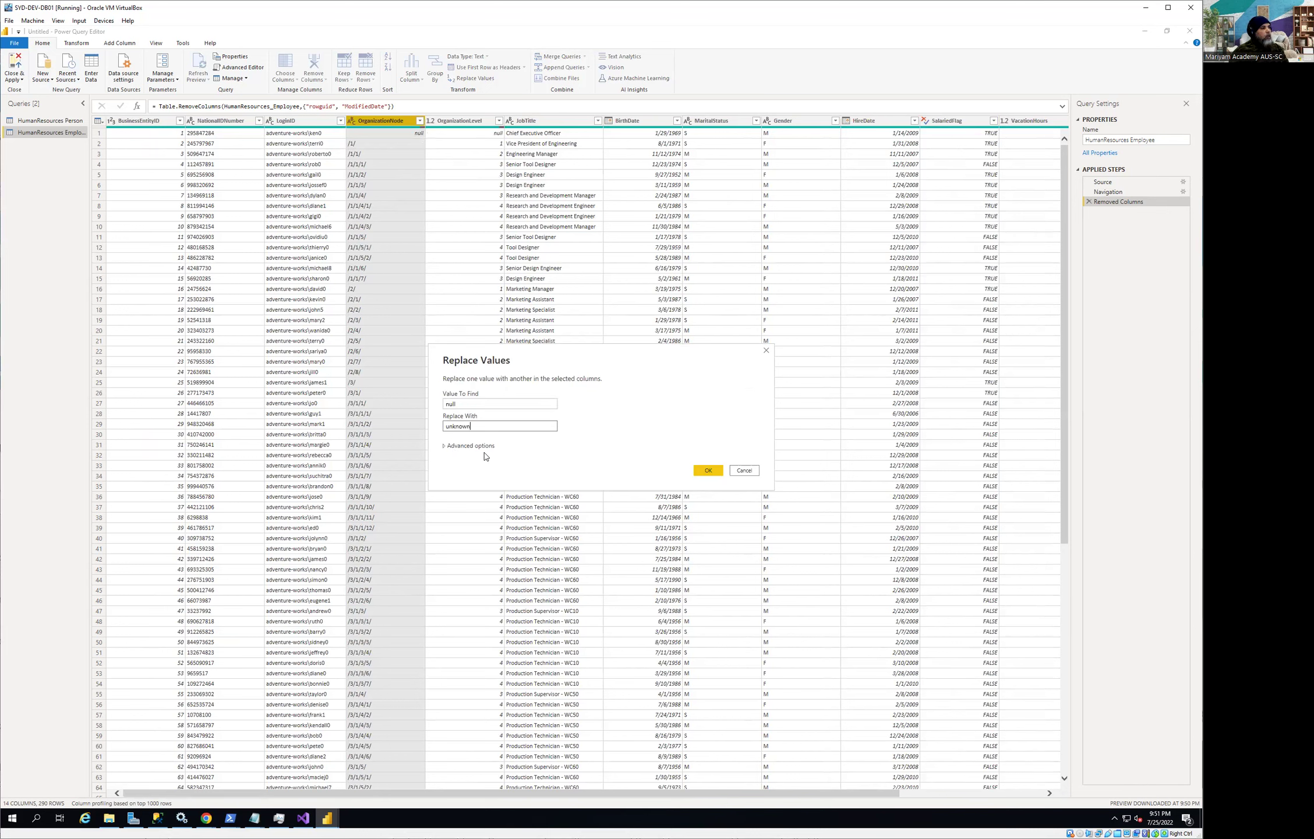
{"action": "left_click", "coordinate": [702, 476]}
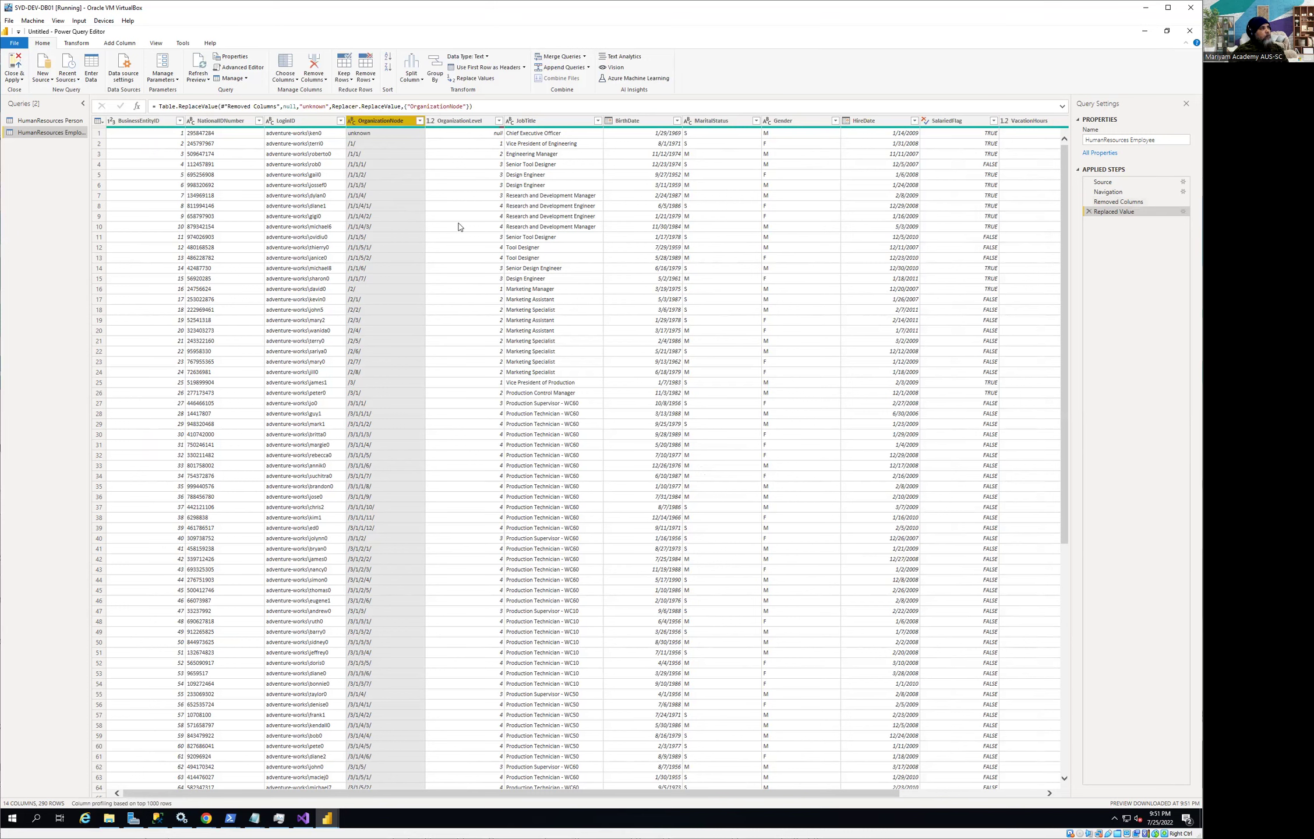
Step: Start a value replacement on the OrganizationLevel column with null as the value to find
{"action": "left_click", "coordinate": [294, 164]}
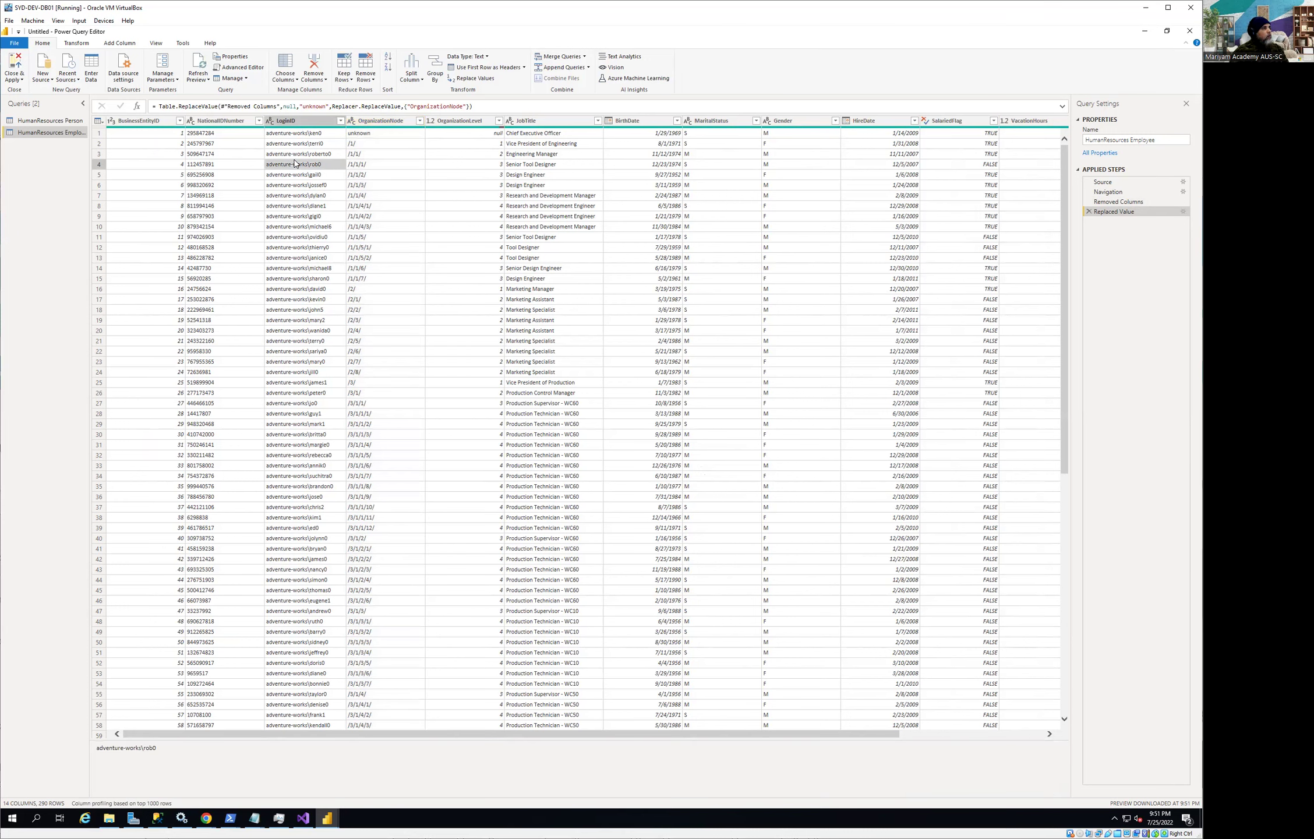
{"action": "left_click", "coordinate": [475, 122]}
{"action": "right_click", "coordinate": [475, 123]}
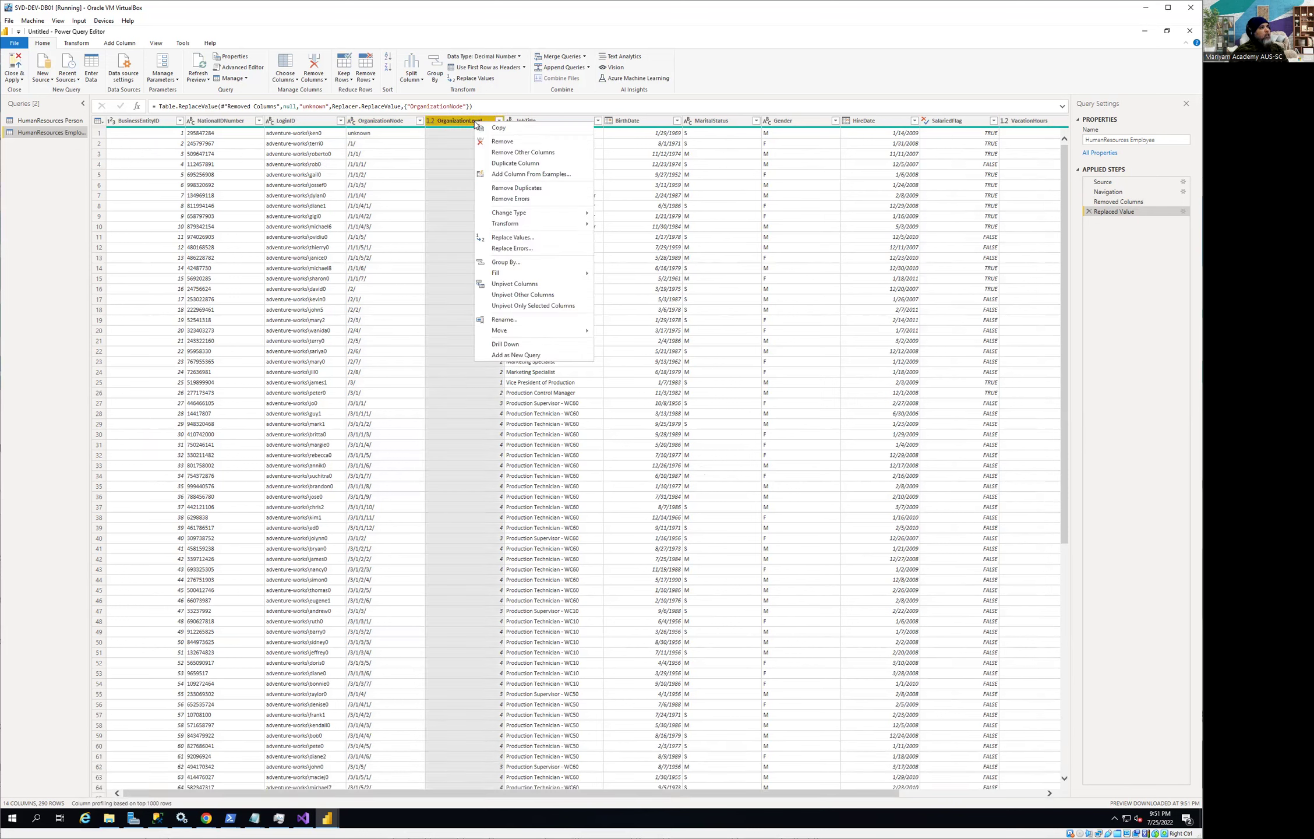
{"action": "left_click", "coordinate": [536, 238]}
{"action": "type", "text": "null"}
{"action": "key", "text": "Tab"}
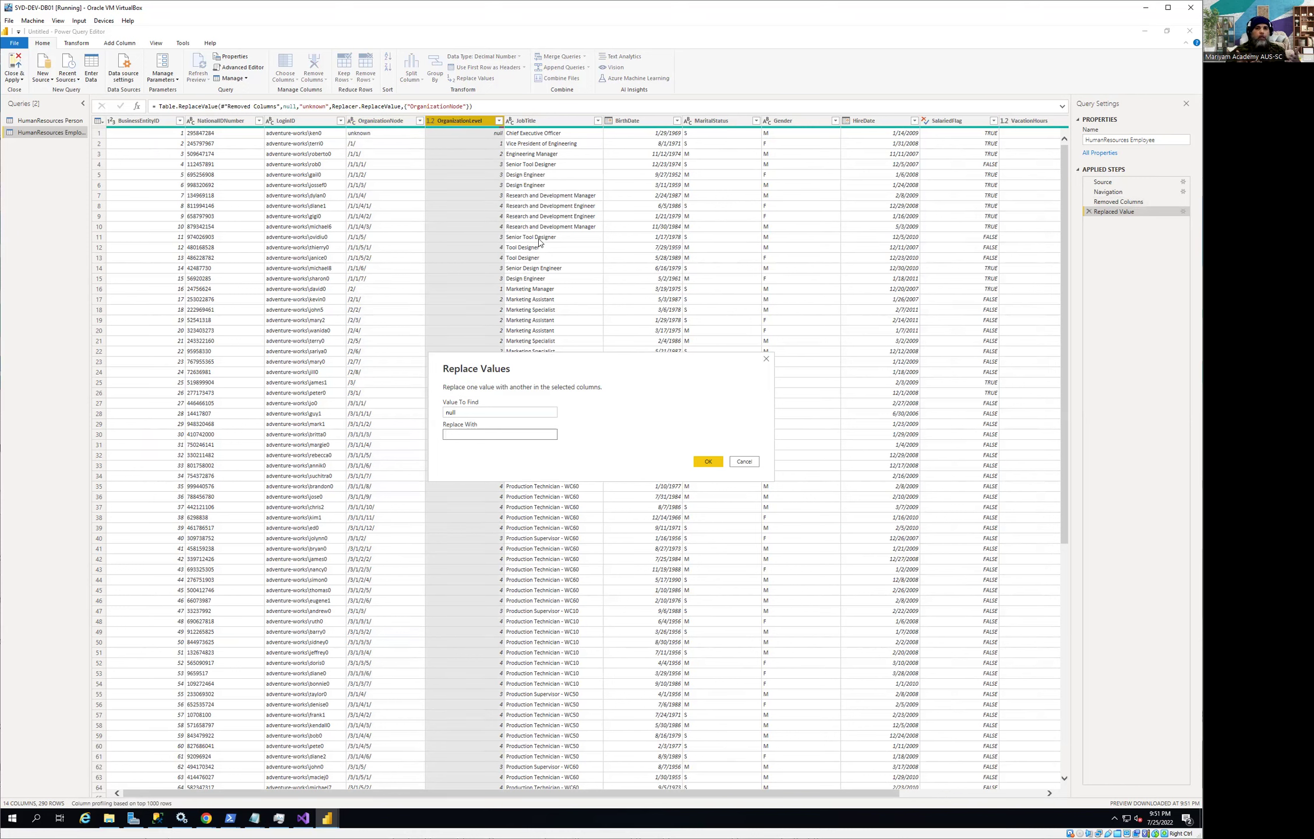
{"action": "type", "text": "unknown"}
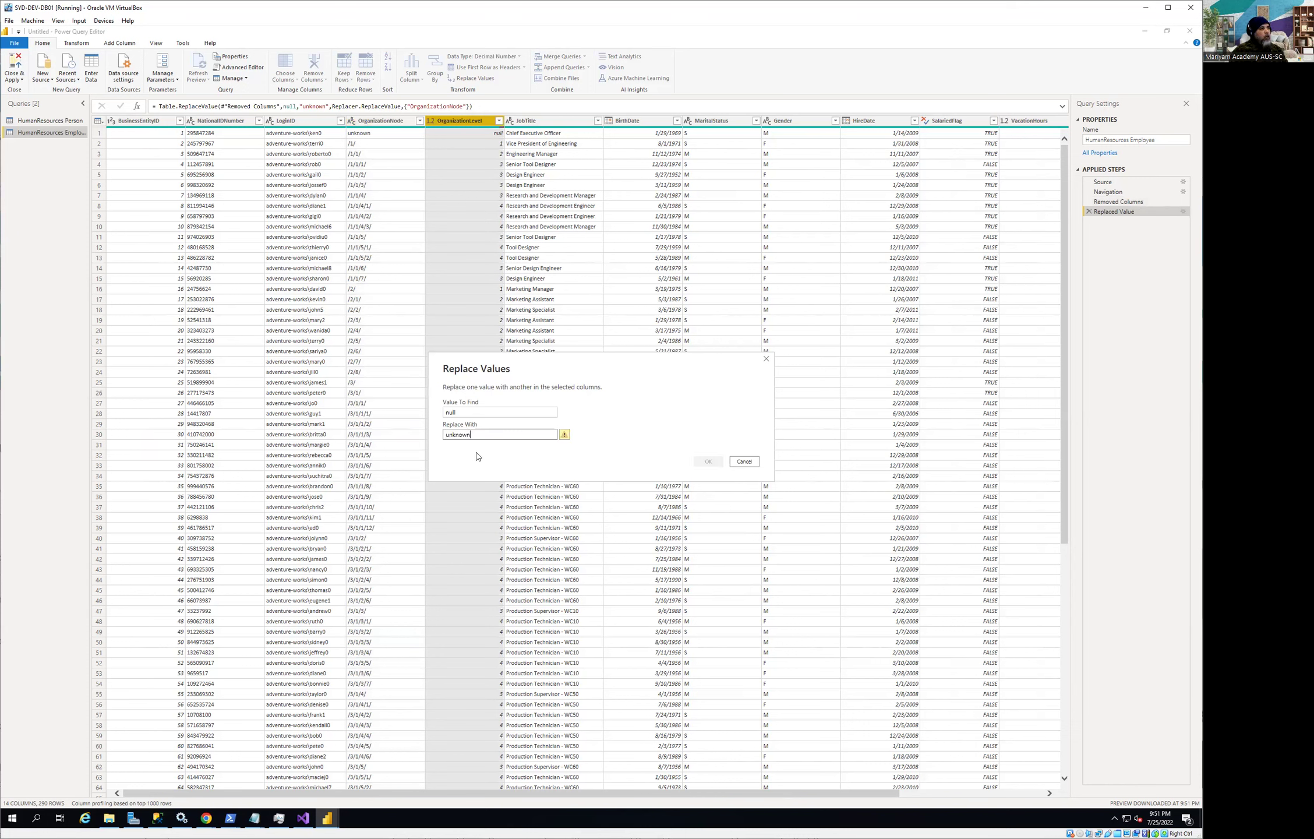
{"action": "double_click", "coordinate": [483, 432]}
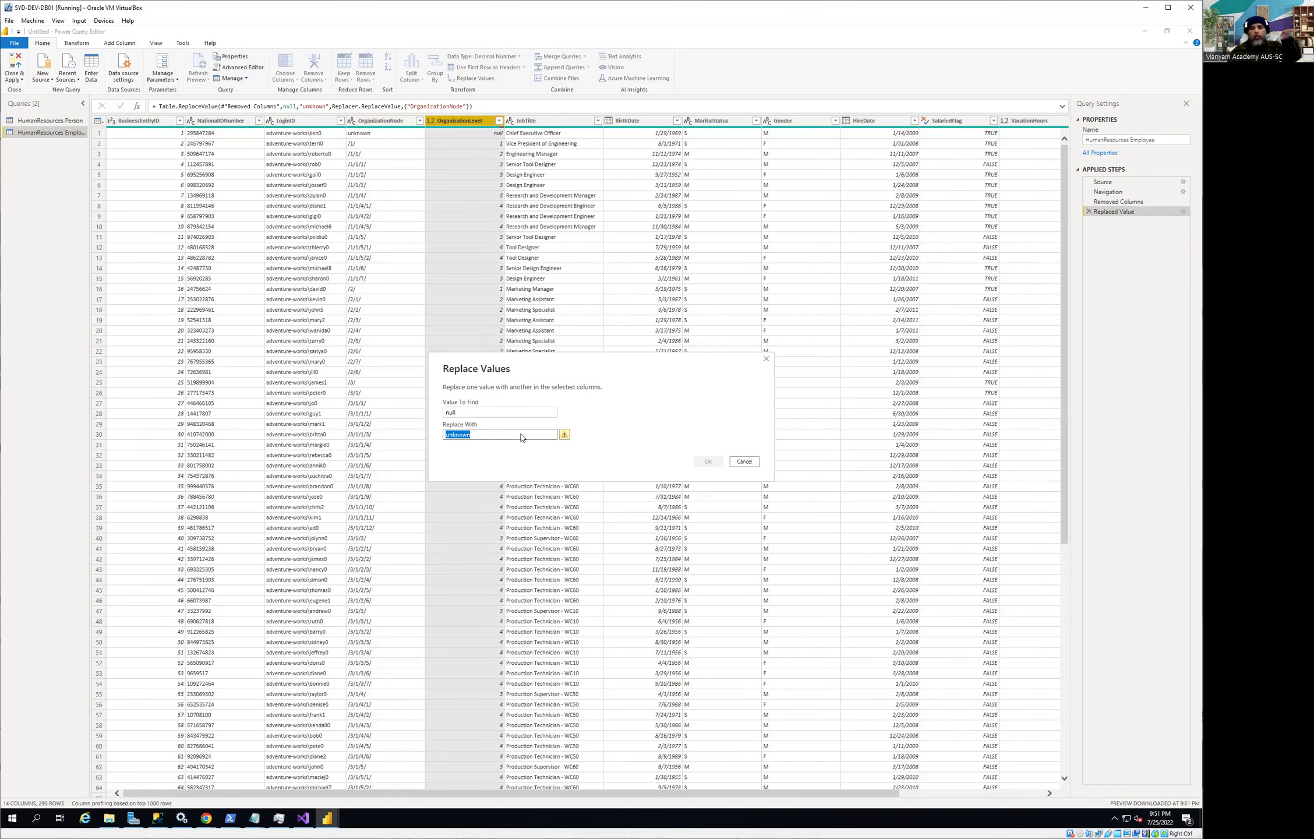
{"action": "type", "text": "T"}
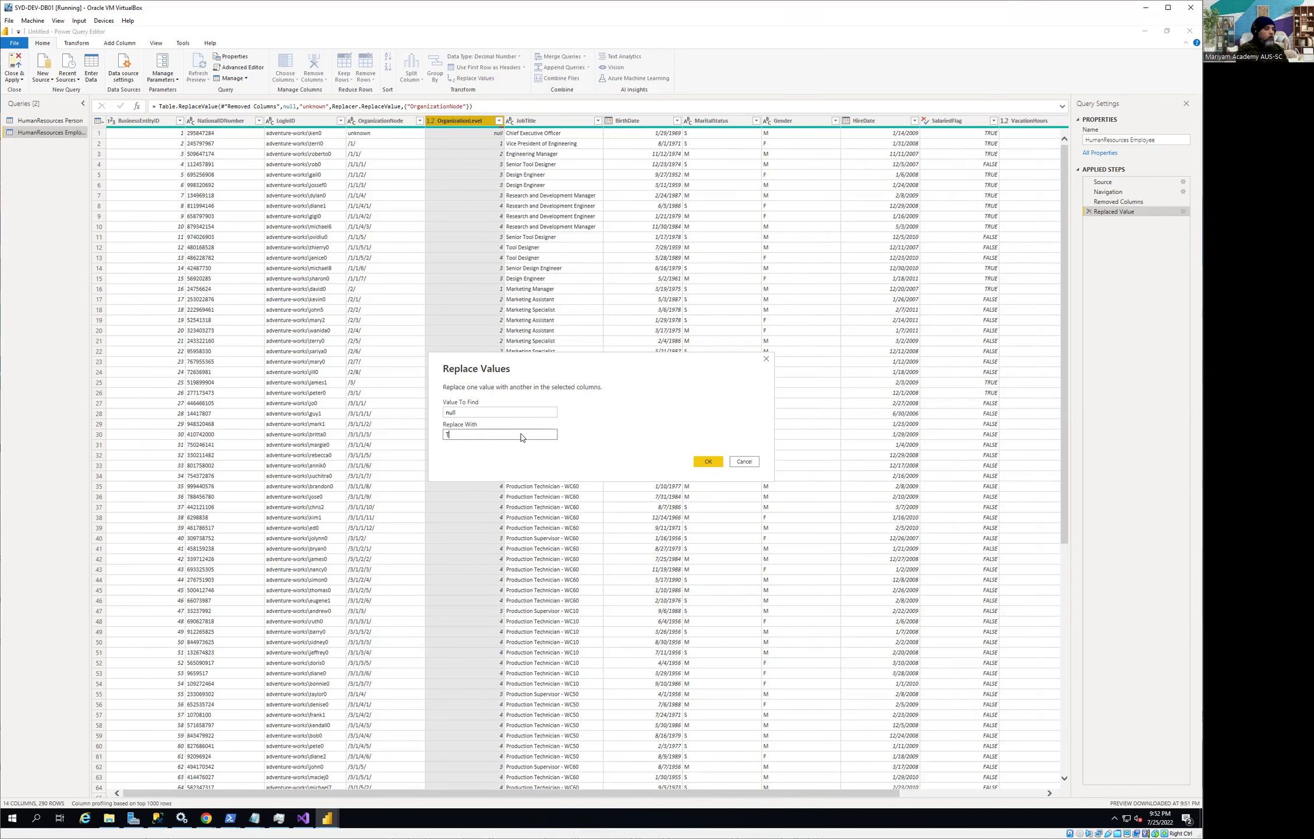
{"action": "type", "text": "op Level"}
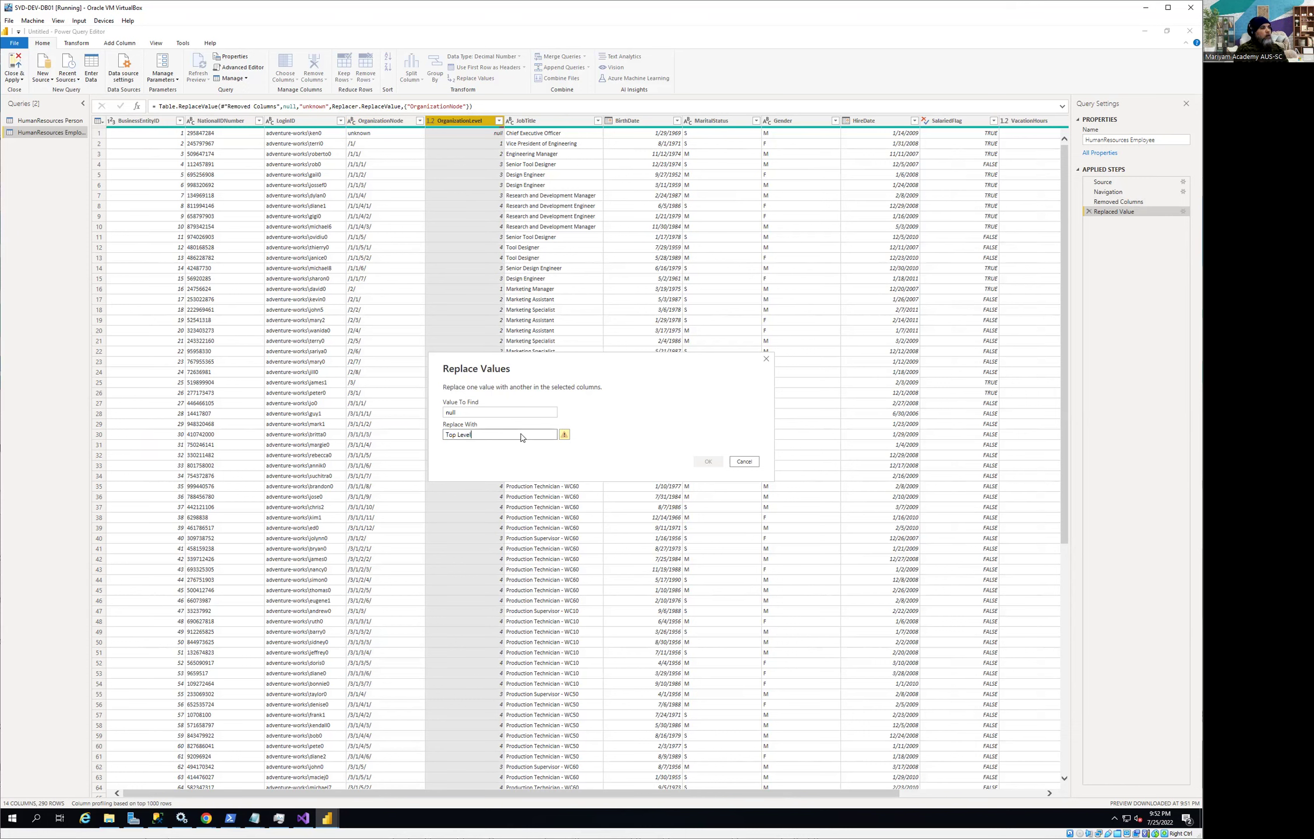
{"action": "key", "text": "ctrl+a"}
Step: Use -9999 as the replacement for null in OrganizationLevel, and close the query editor applying the edits
{"action": "type", "text": "9999"}
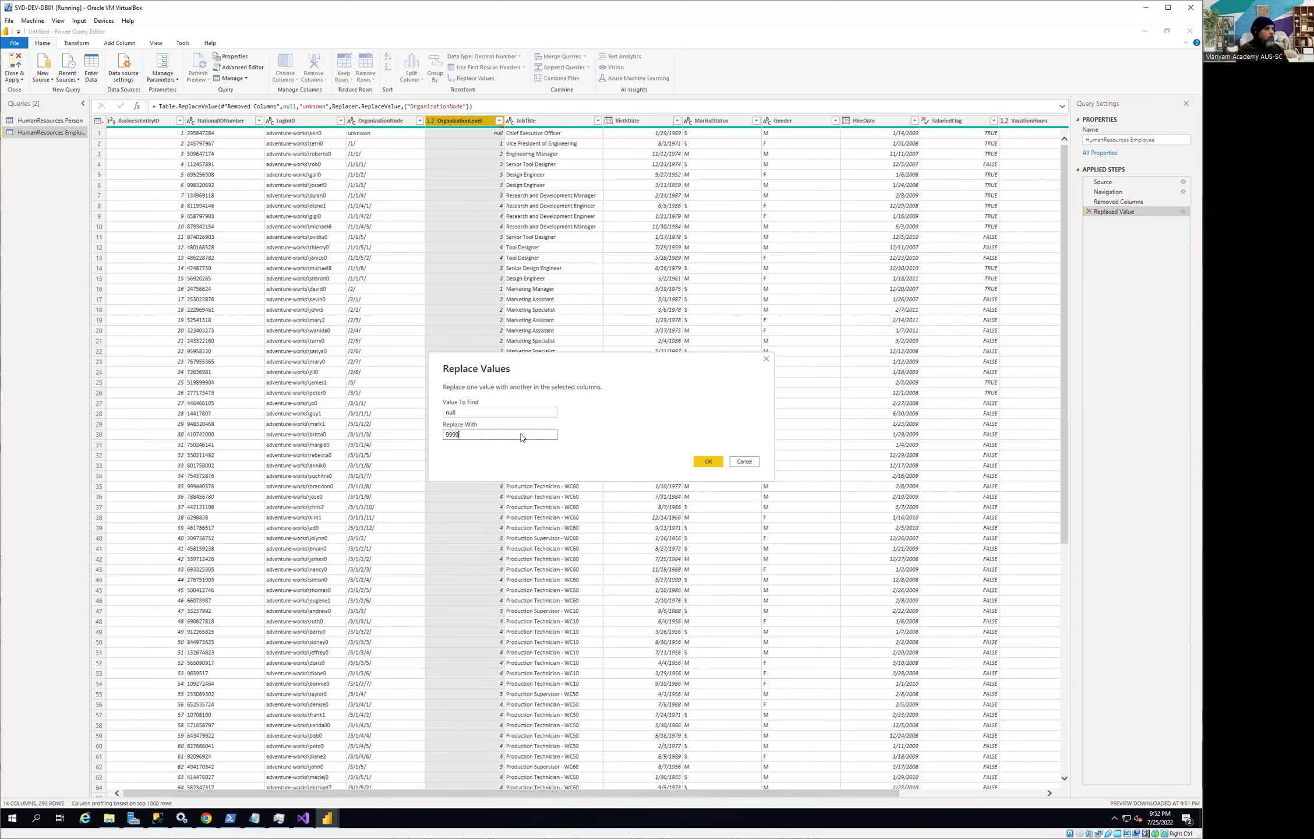
{"action": "type", "text": "-"}
{"action": "left_click", "coordinate": [700, 467]}
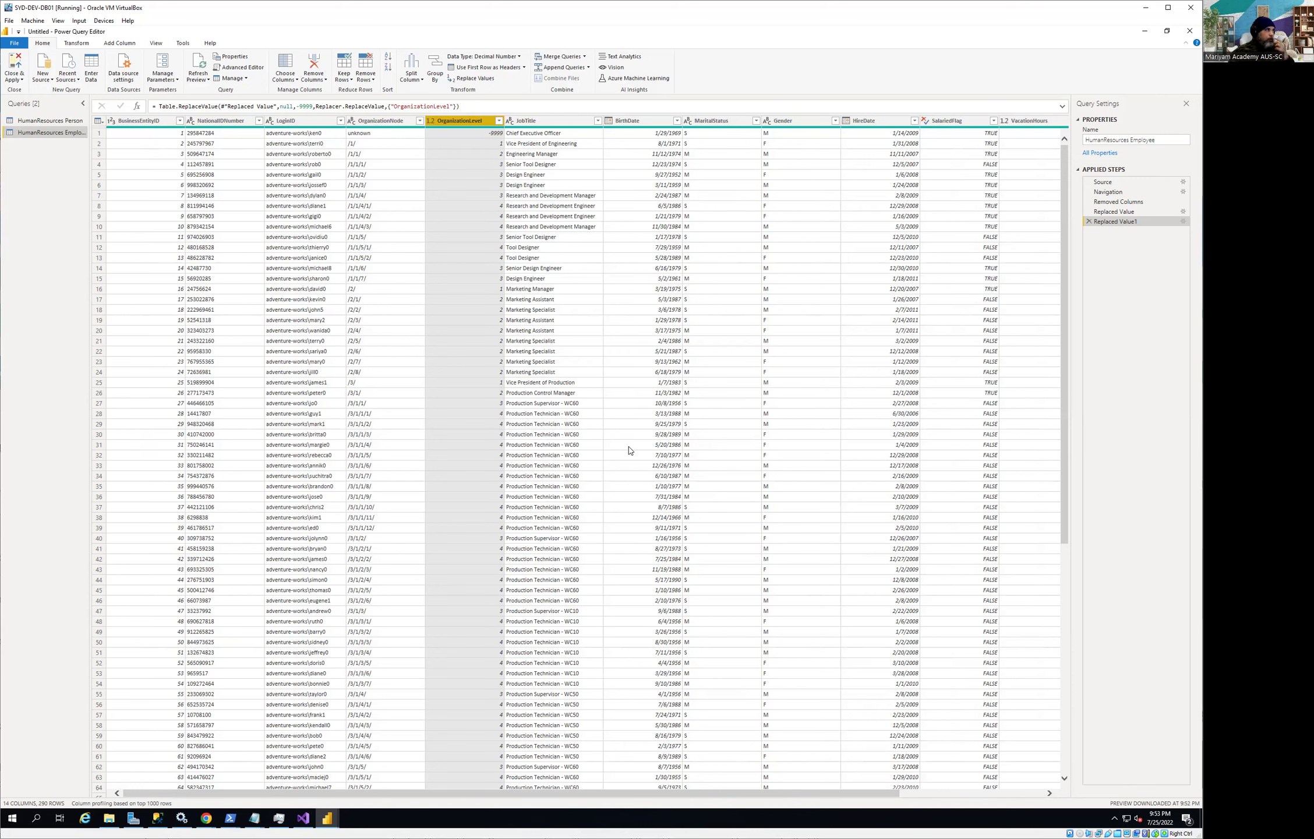
{"action": "left_click", "coordinate": [15, 61]}
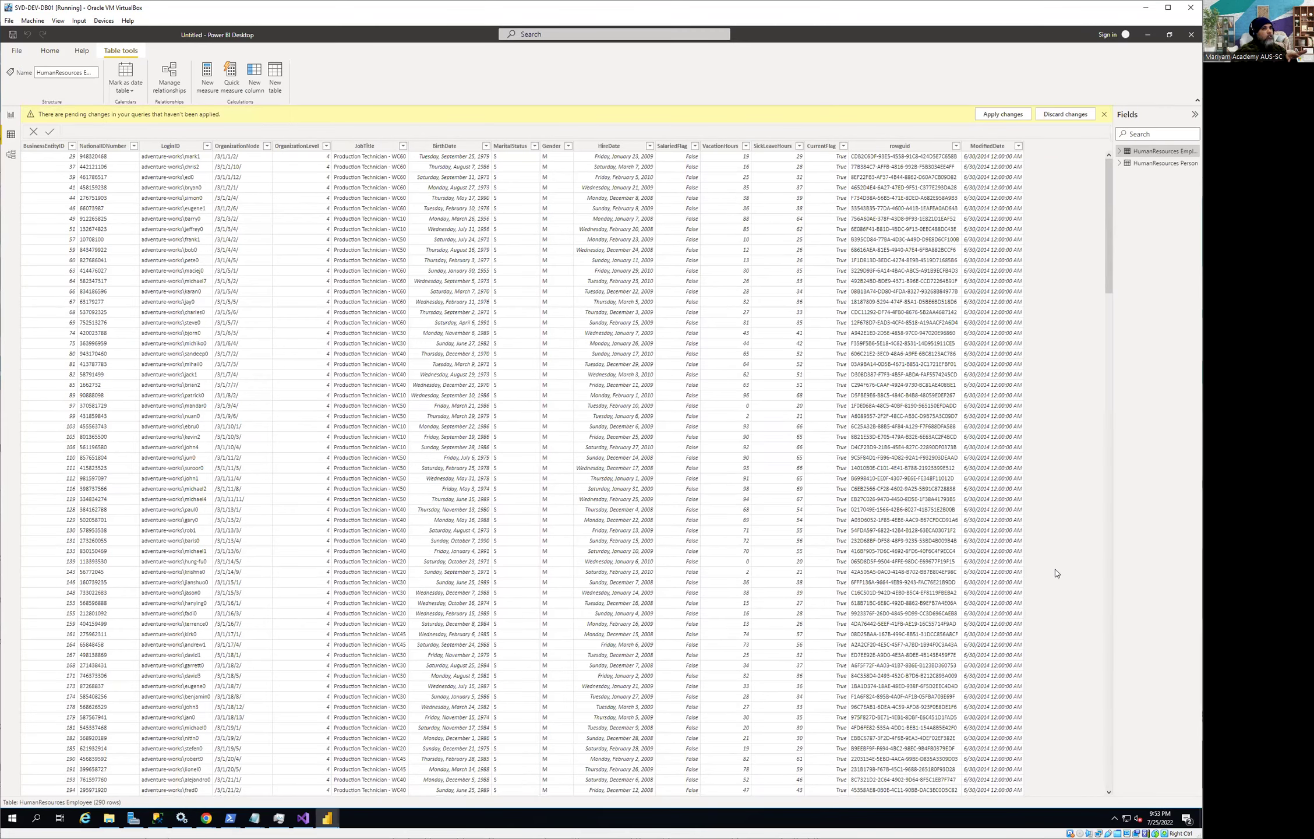
Step: Apply the pending query changes, and move the HumanResources Person table beside the Employee table in the relationship diagram
{"action": "left_click", "coordinate": [1000, 116]}
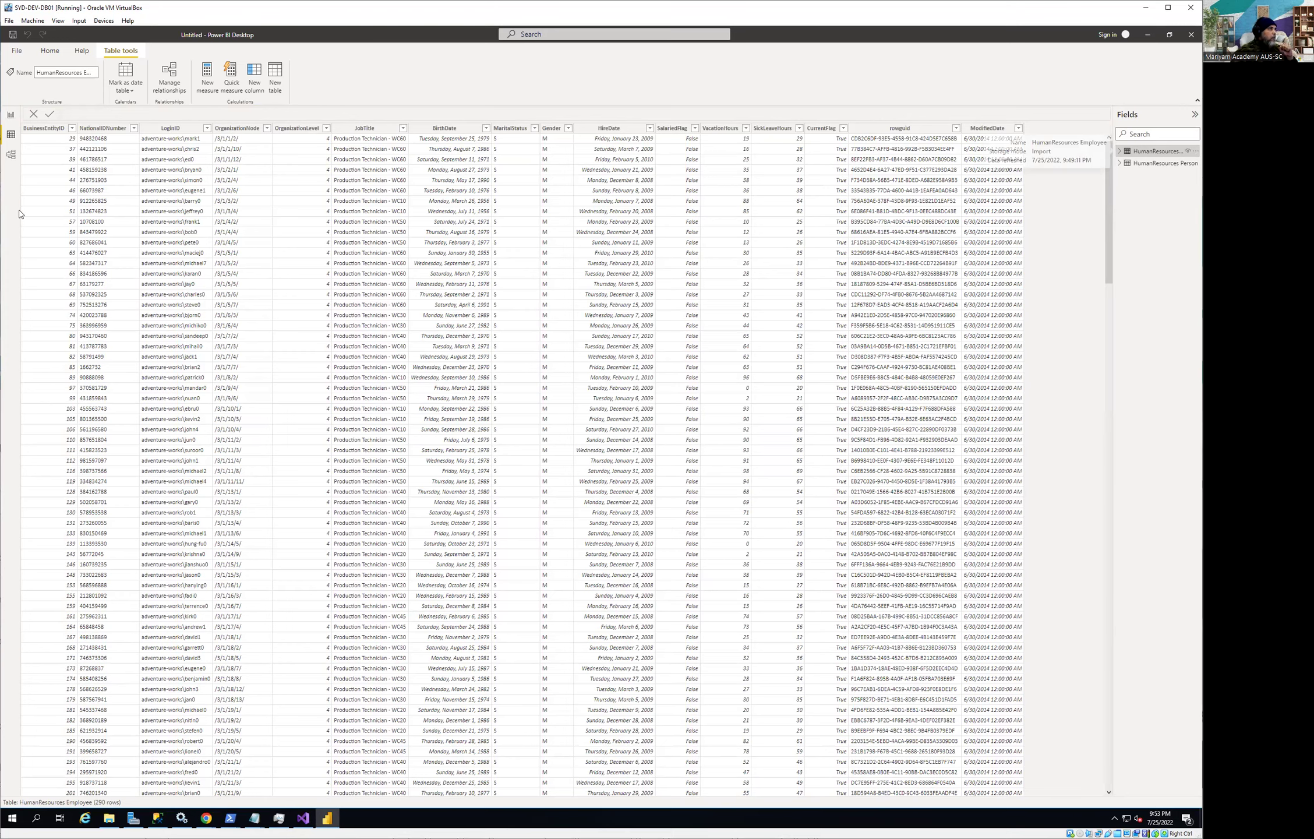
{"action": "left_click", "coordinate": [12, 116]}
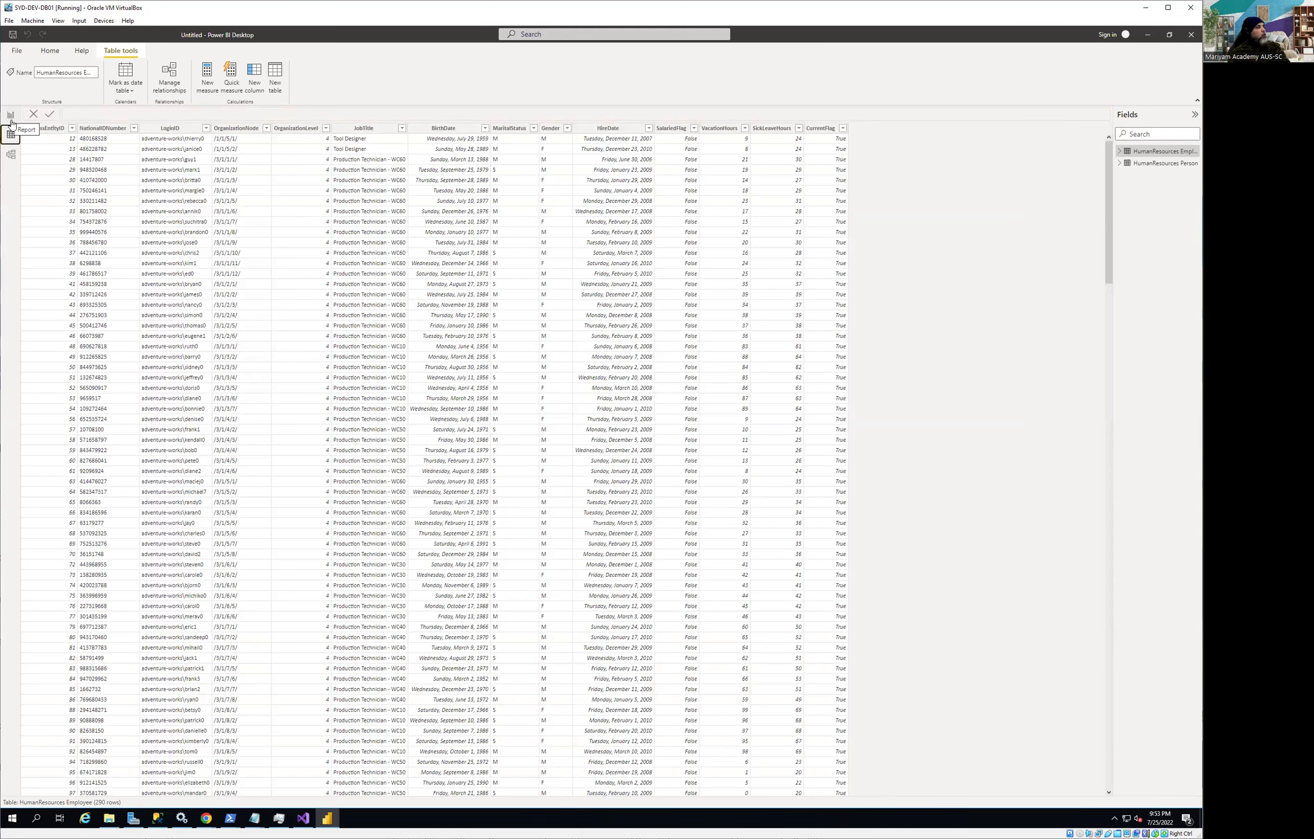
{"action": "left_click", "coordinate": [12, 155]}
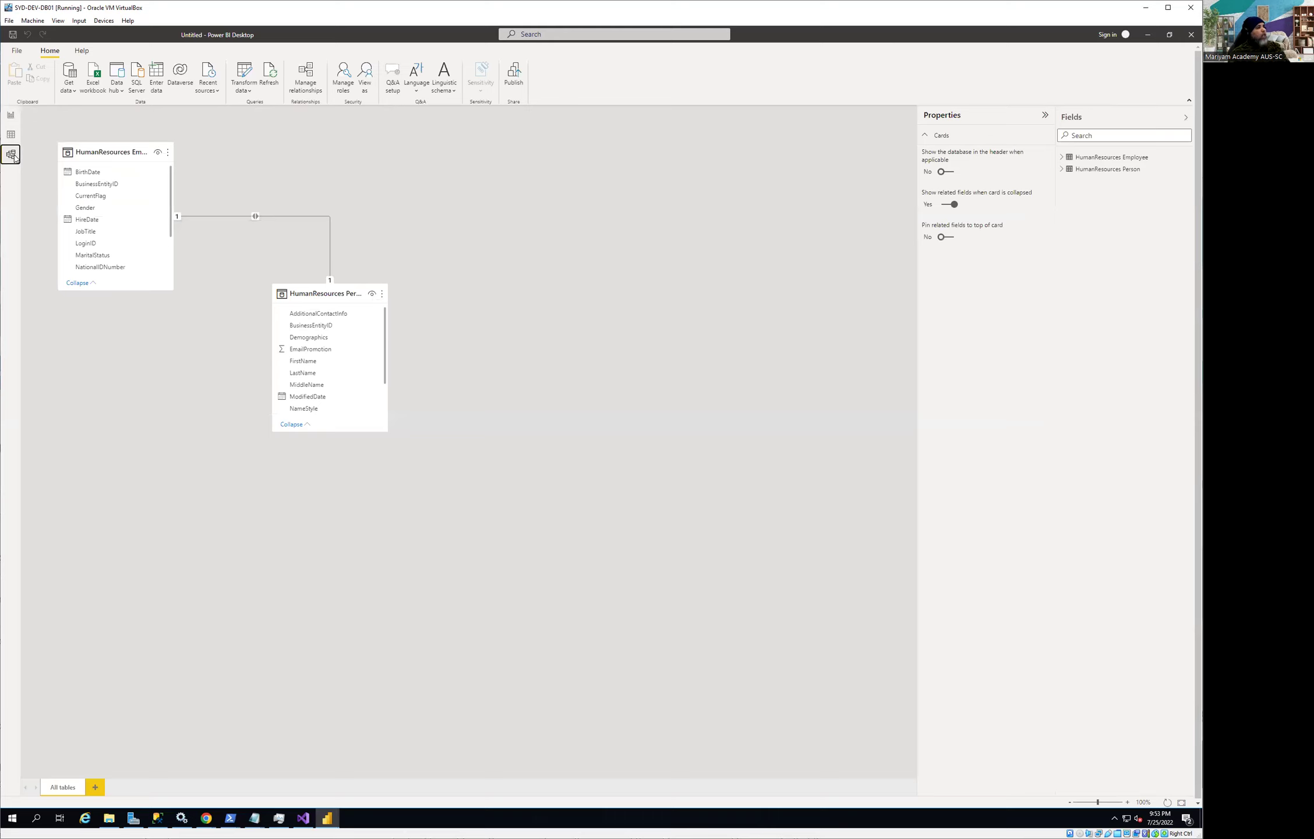
{"action": "left_click_drag", "start_coordinate": [320, 293], "coordinate": [471, 198]}
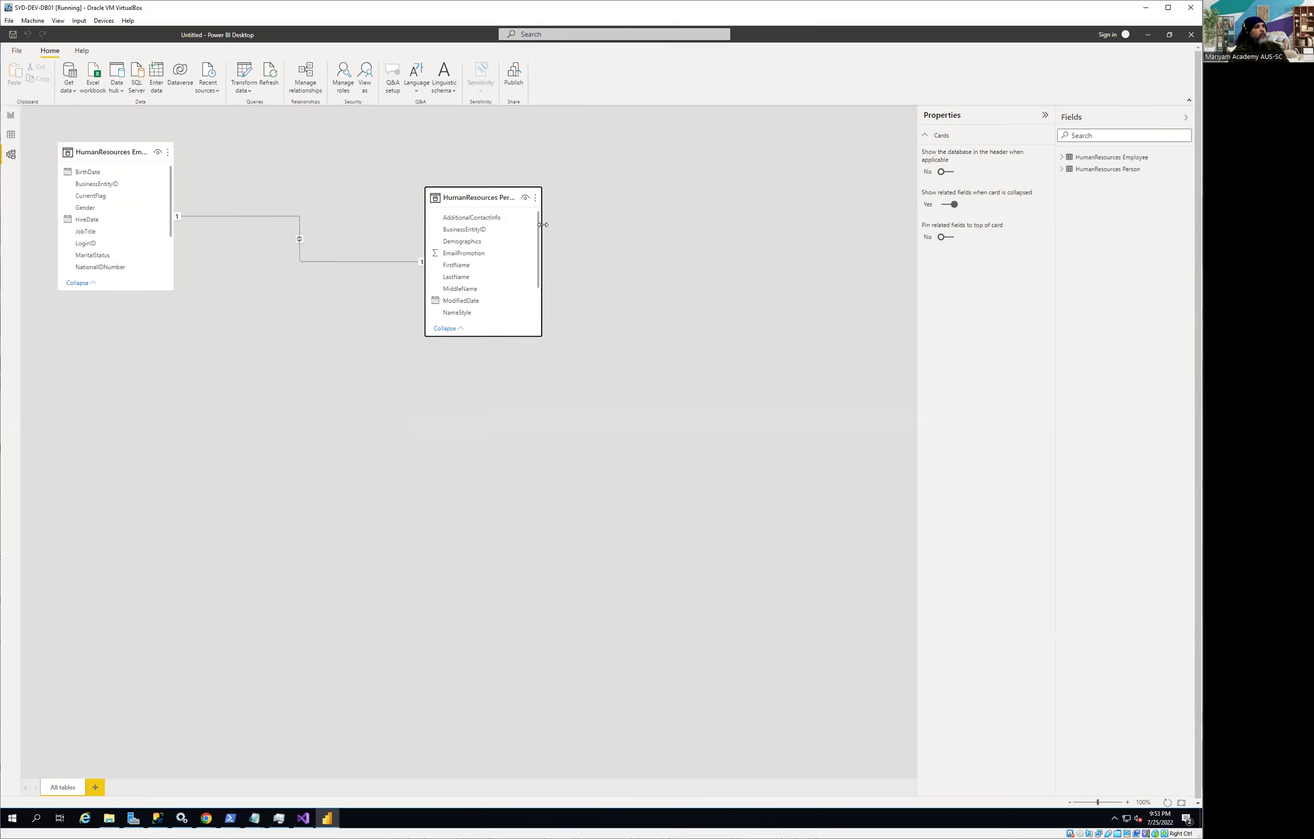
{"action": "left_click", "coordinate": [330, 263]}
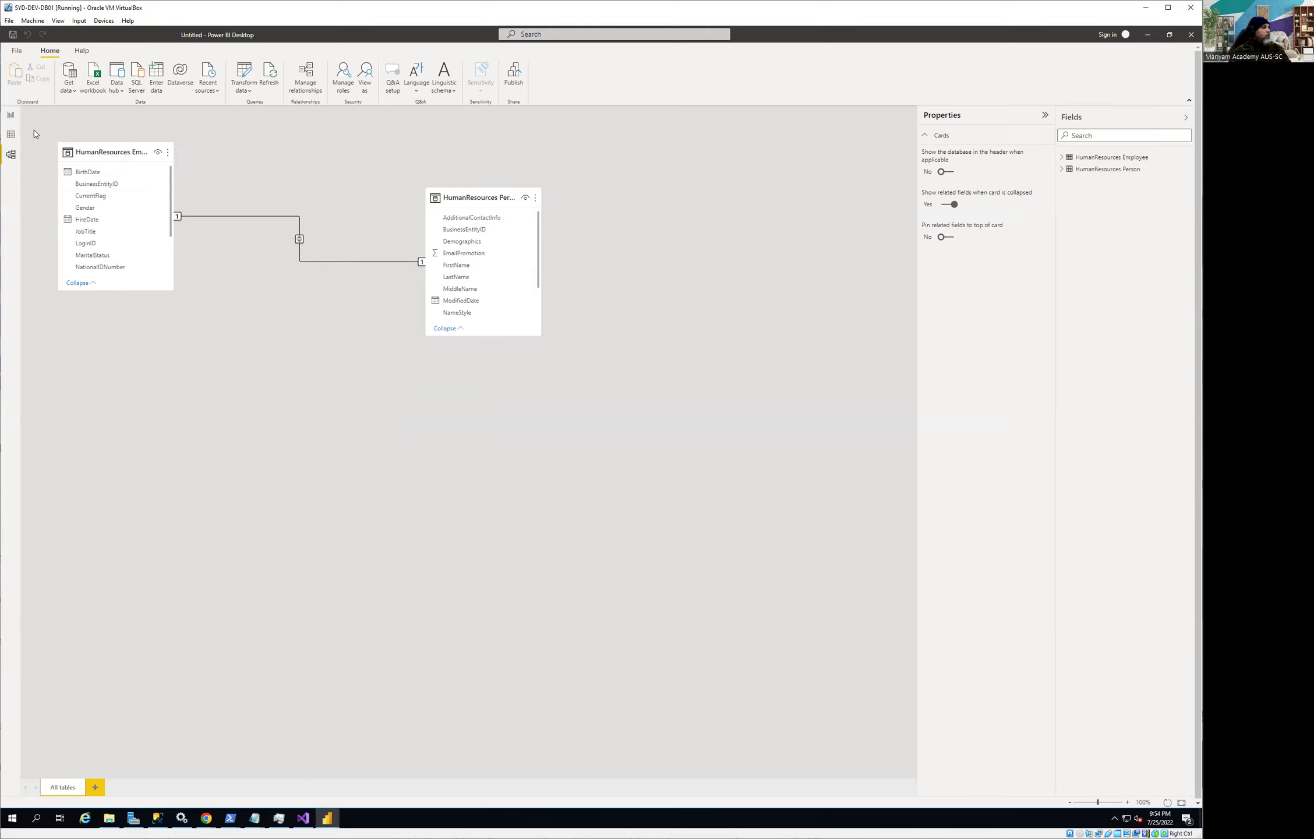
Step: Expand both tables' fields in the report view and add a stacked bar chart in the report page's upper-left corner
{"action": "left_click", "coordinate": [16, 119]}
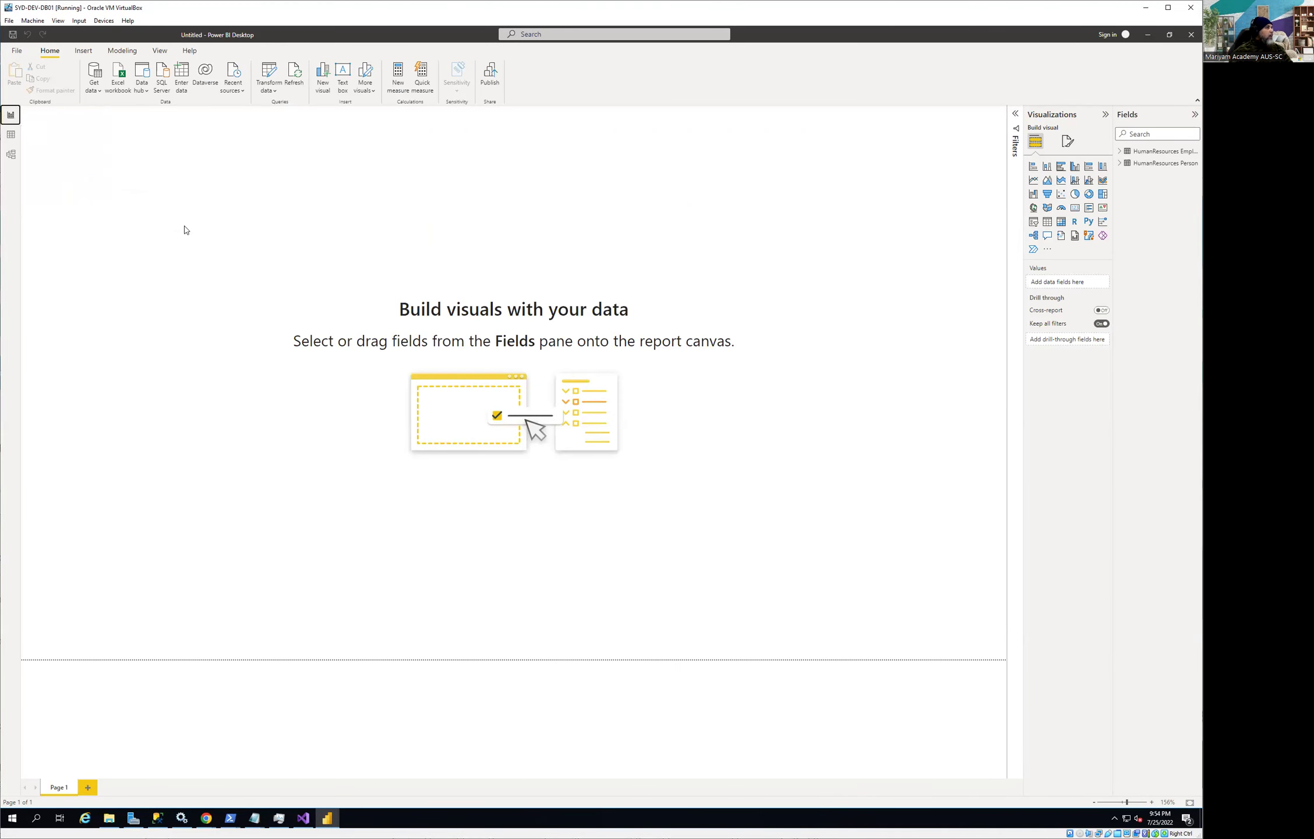
{"action": "left_click", "coordinate": [1120, 165]}
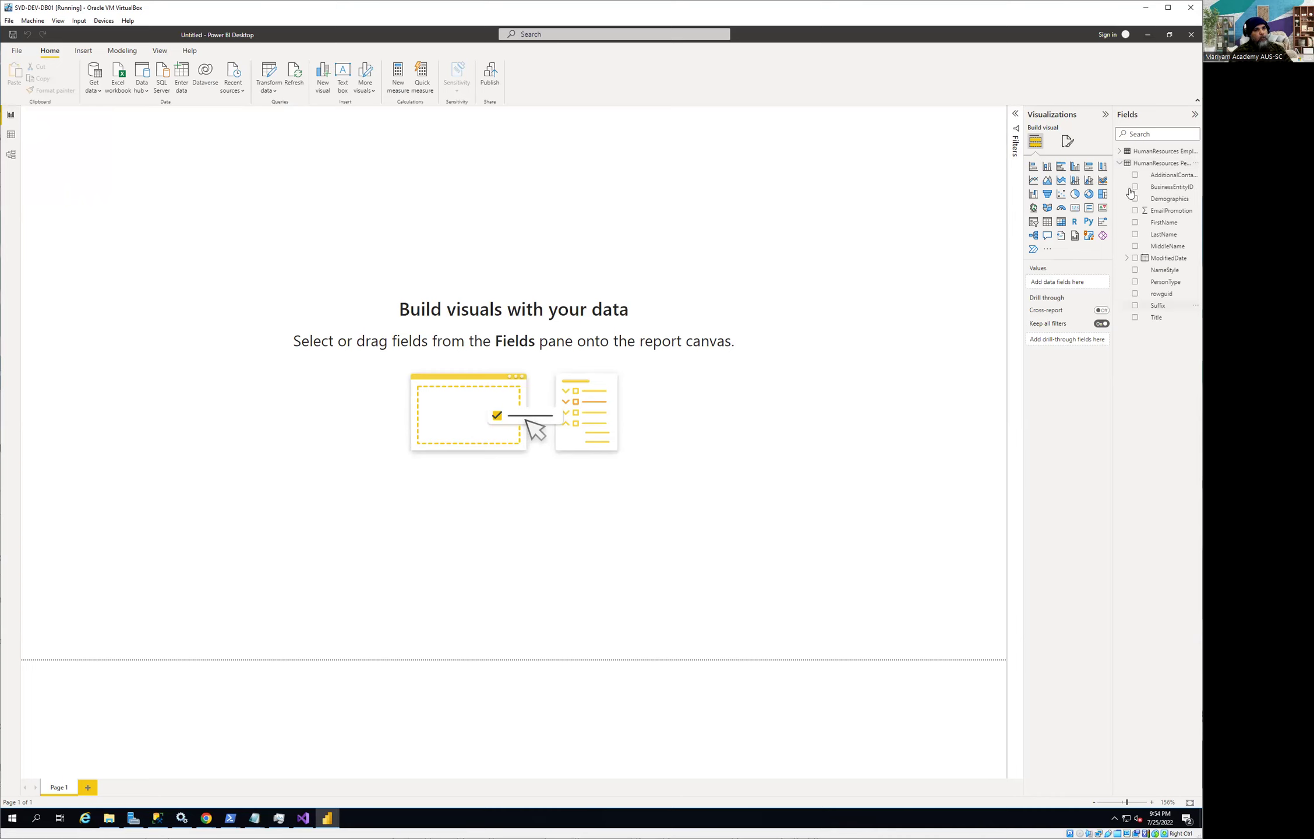
{"action": "left_click", "coordinate": [1120, 152]}
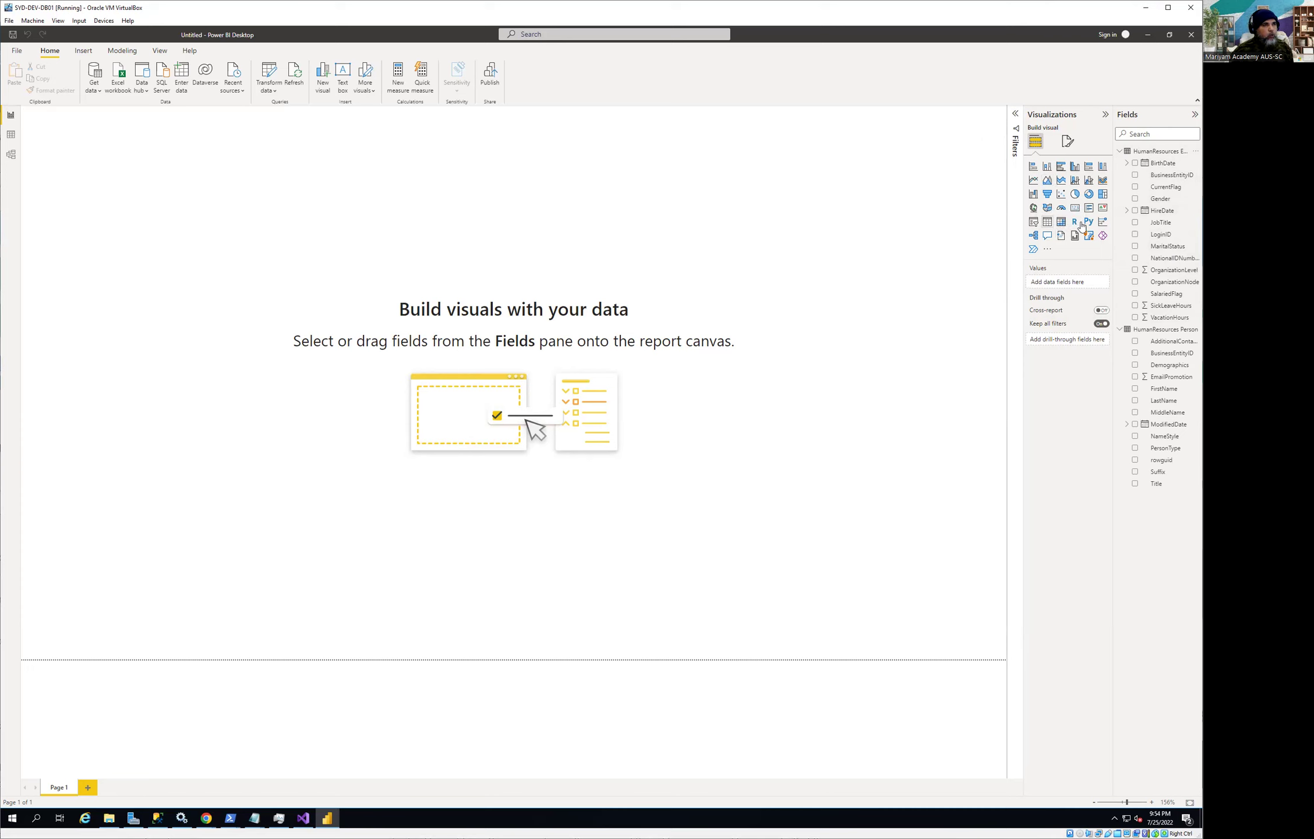
{"action": "left_click", "coordinate": [1034, 181]}
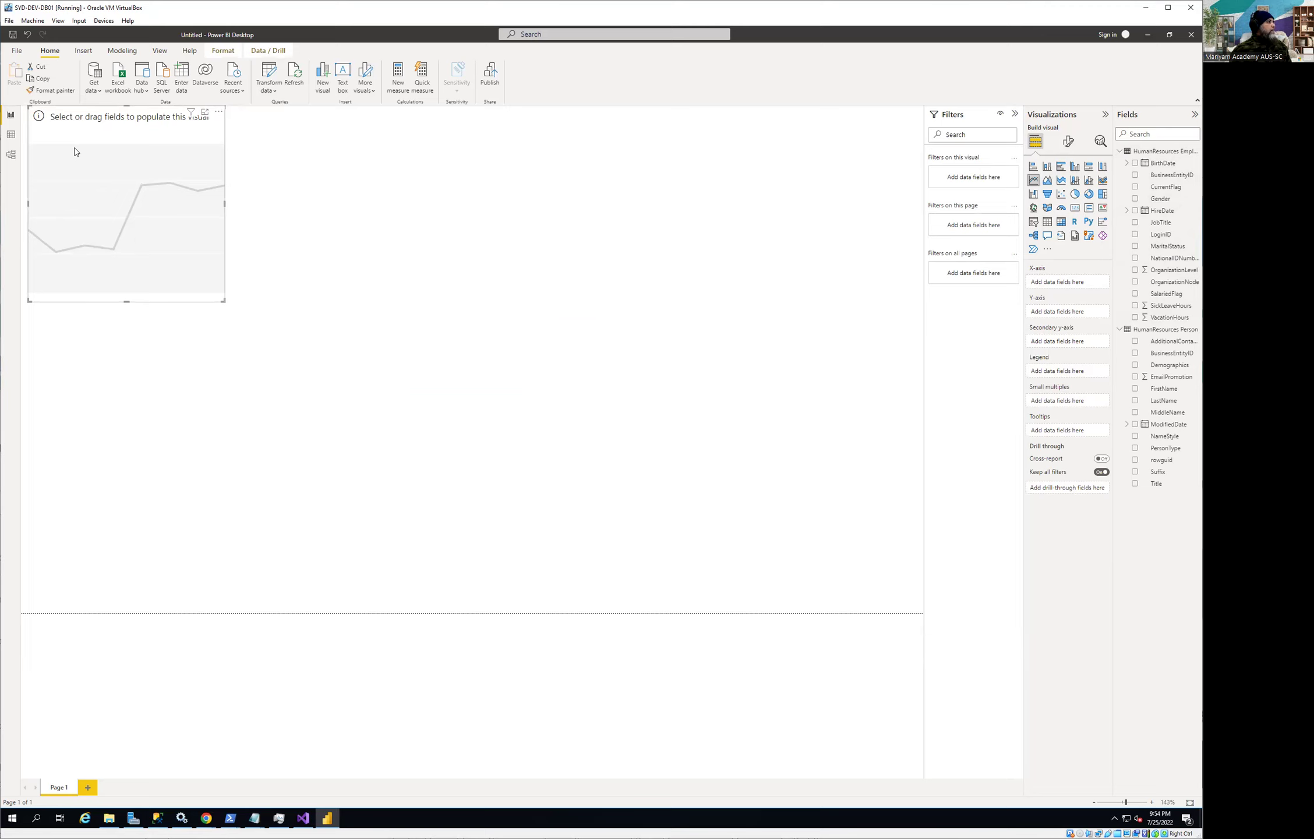
{"action": "mouse_move", "coordinate": [119, 123]}
{"action": "left_mouse_down"}
{"action": "mouse_move", "coordinate": [132, 138]}
{"action": "mouse_move", "coordinate": [197, 145]}
{"action": "mouse_move", "coordinate": [118, 123]}
{"action": "left_mouse_up"}
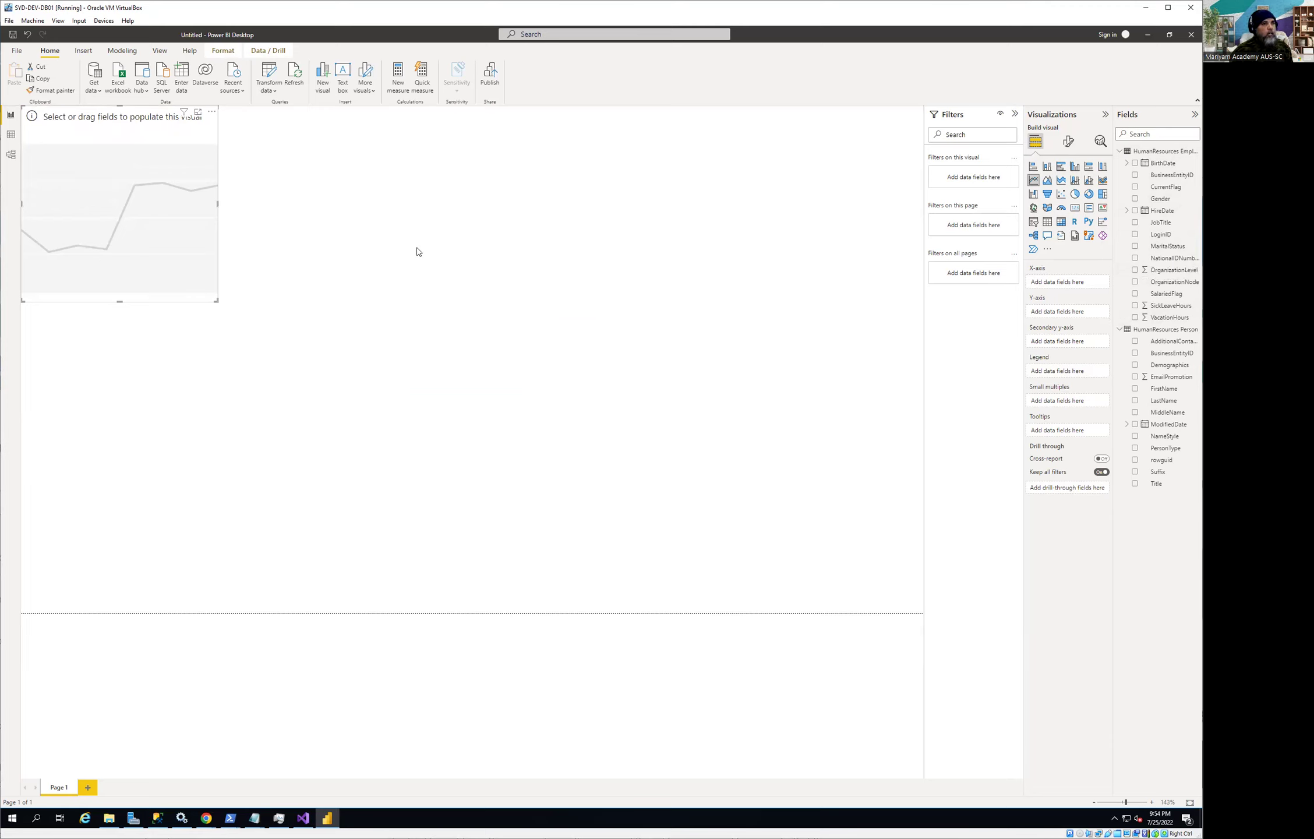
{"action": "left_click", "coordinate": [1033, 167]}
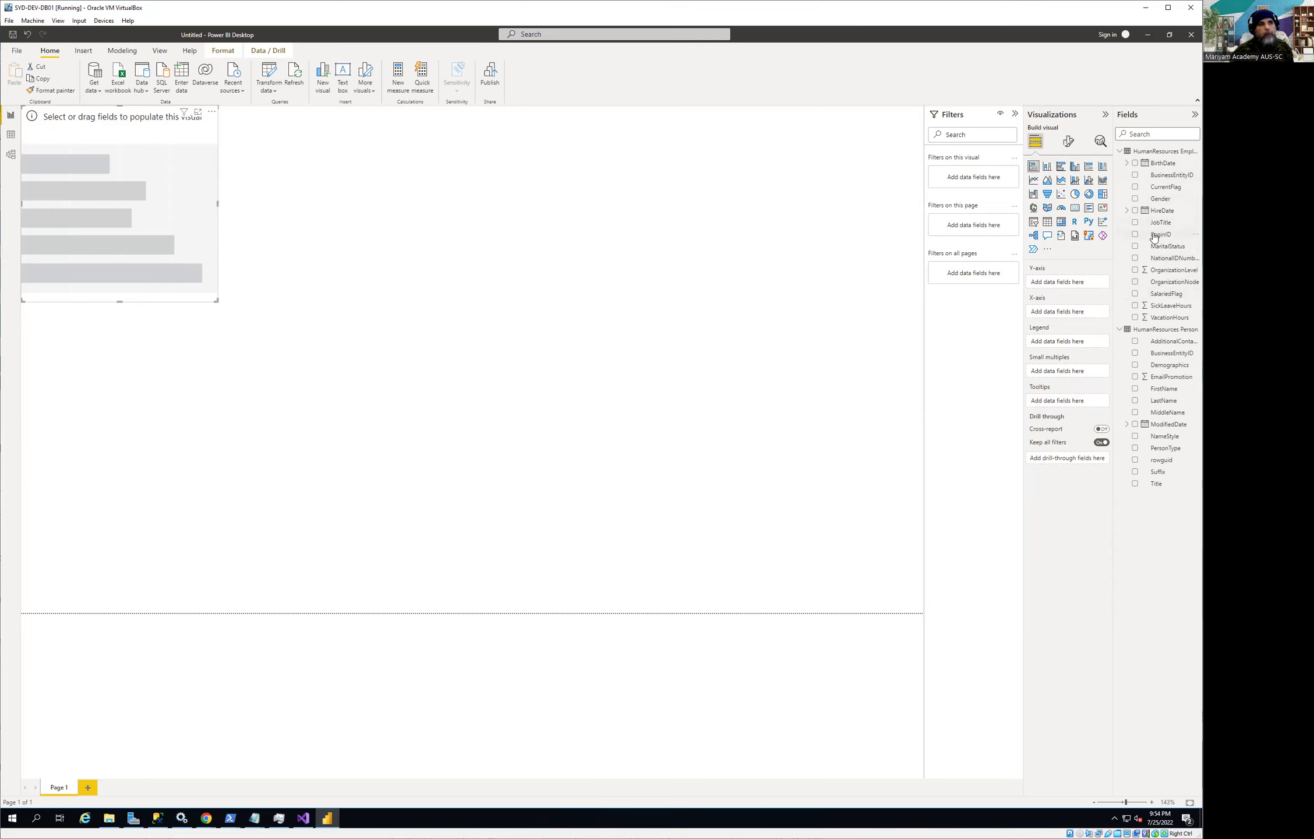
{"action": "left_click", "coordinate": [1135, 176]}
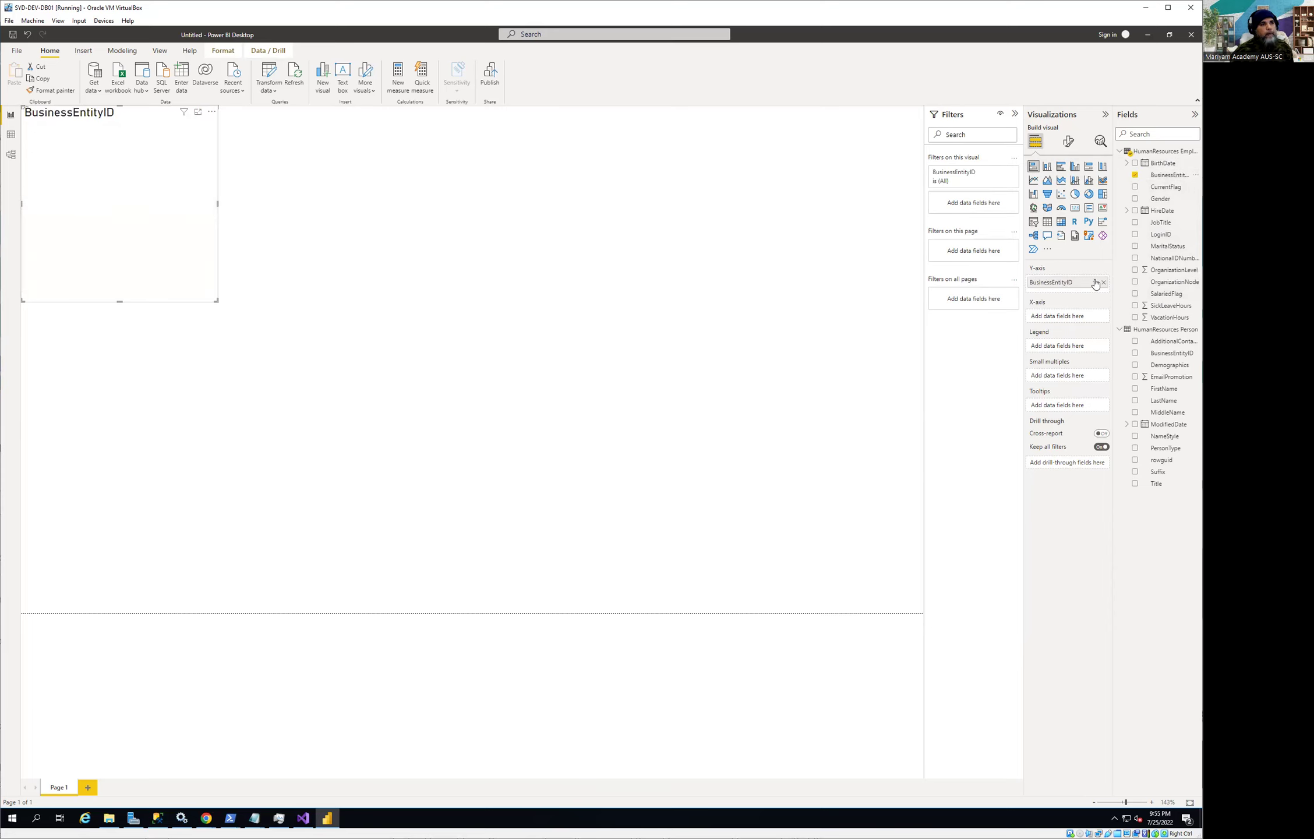
{"action": "right_click", "coordinate": [1095, 283]}
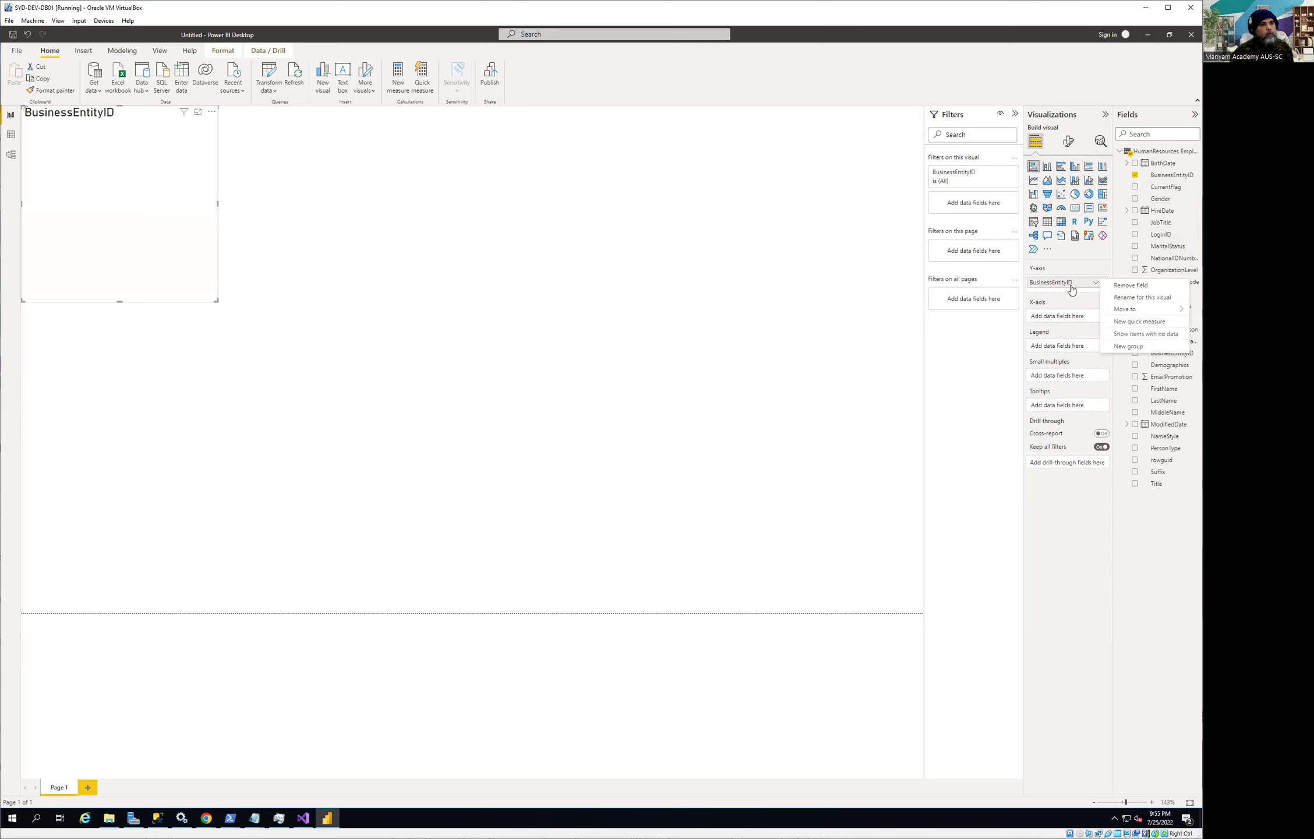
{"action": "left_click", "coordinate": [1071, 290]}
{"action": "right_click", "coordinate": [1057, 289]}
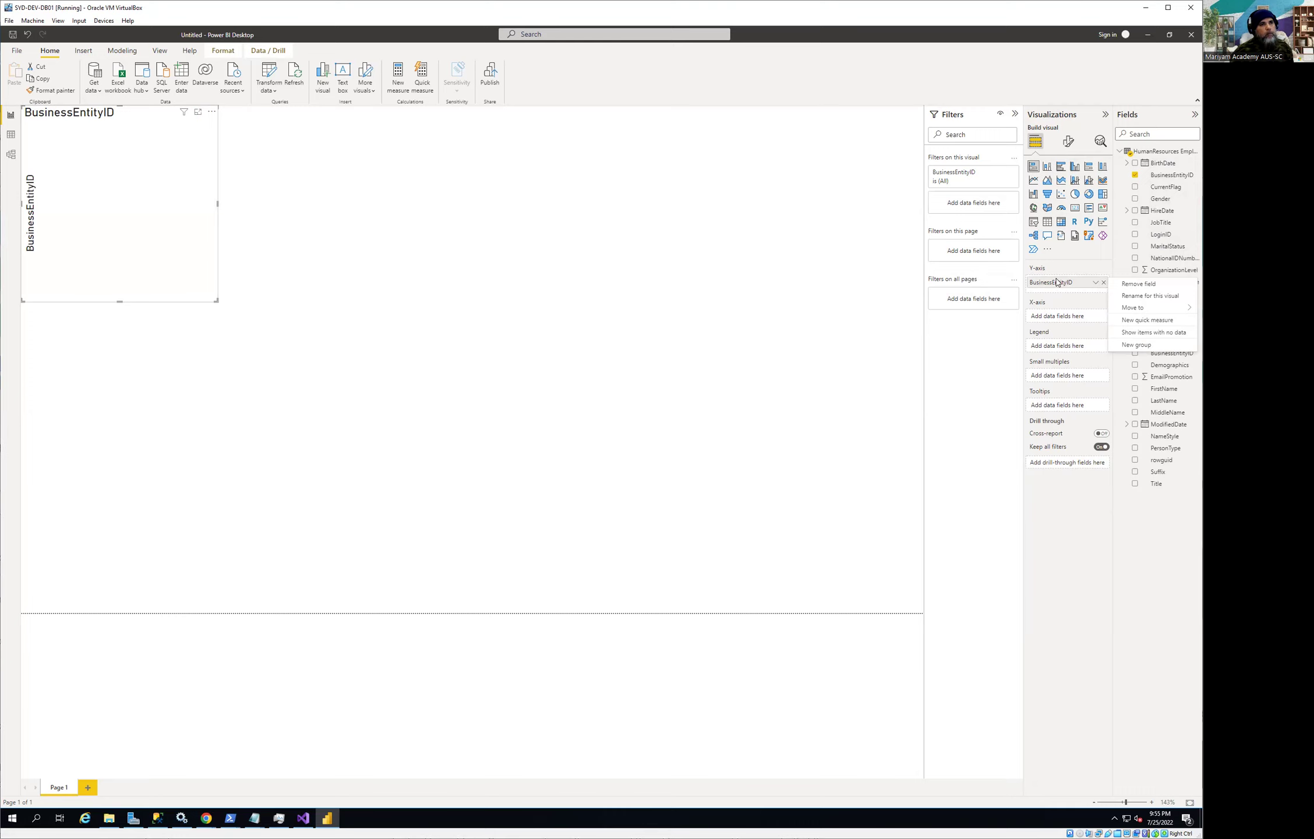
{"action": "mouse_move", "coordinate": [1120, 310]}
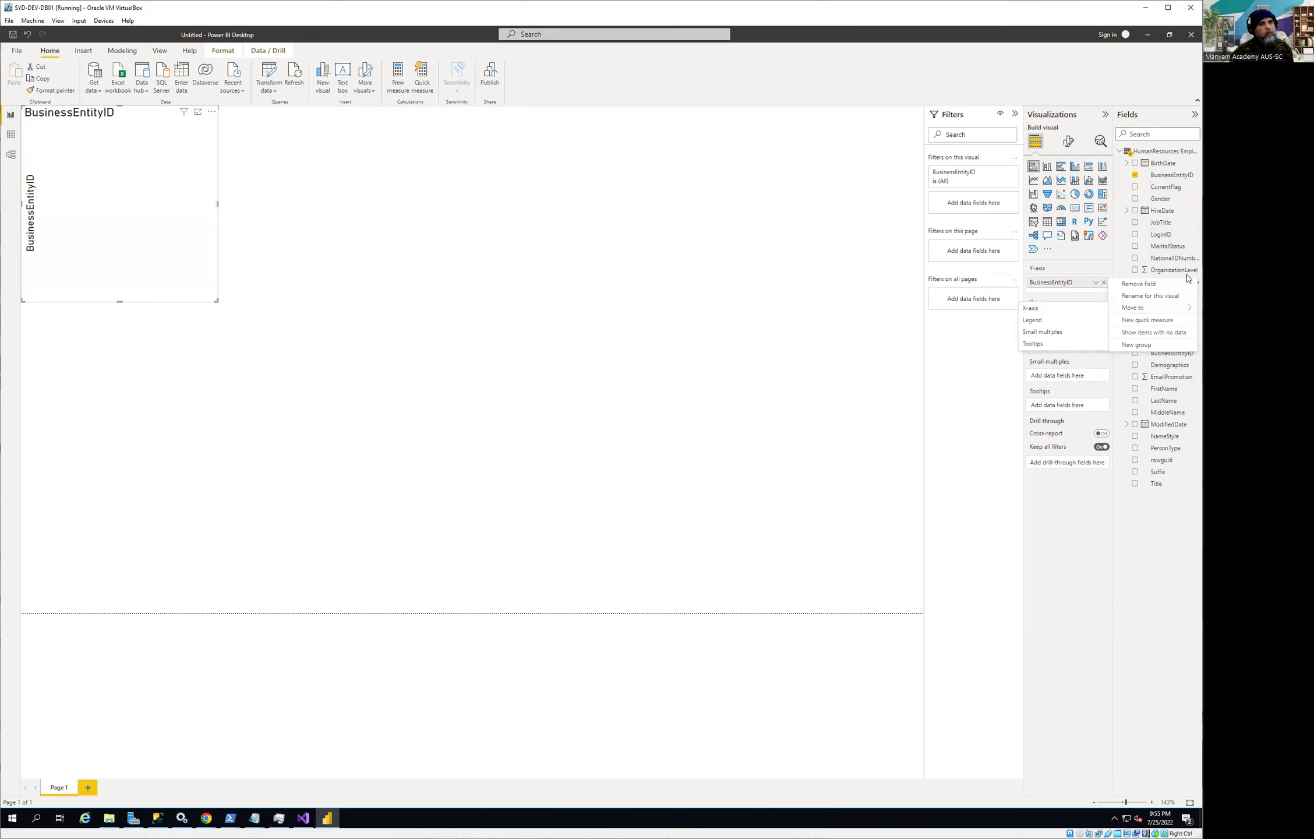
{"action": "right_click", "coordinate": [1181, 177]}
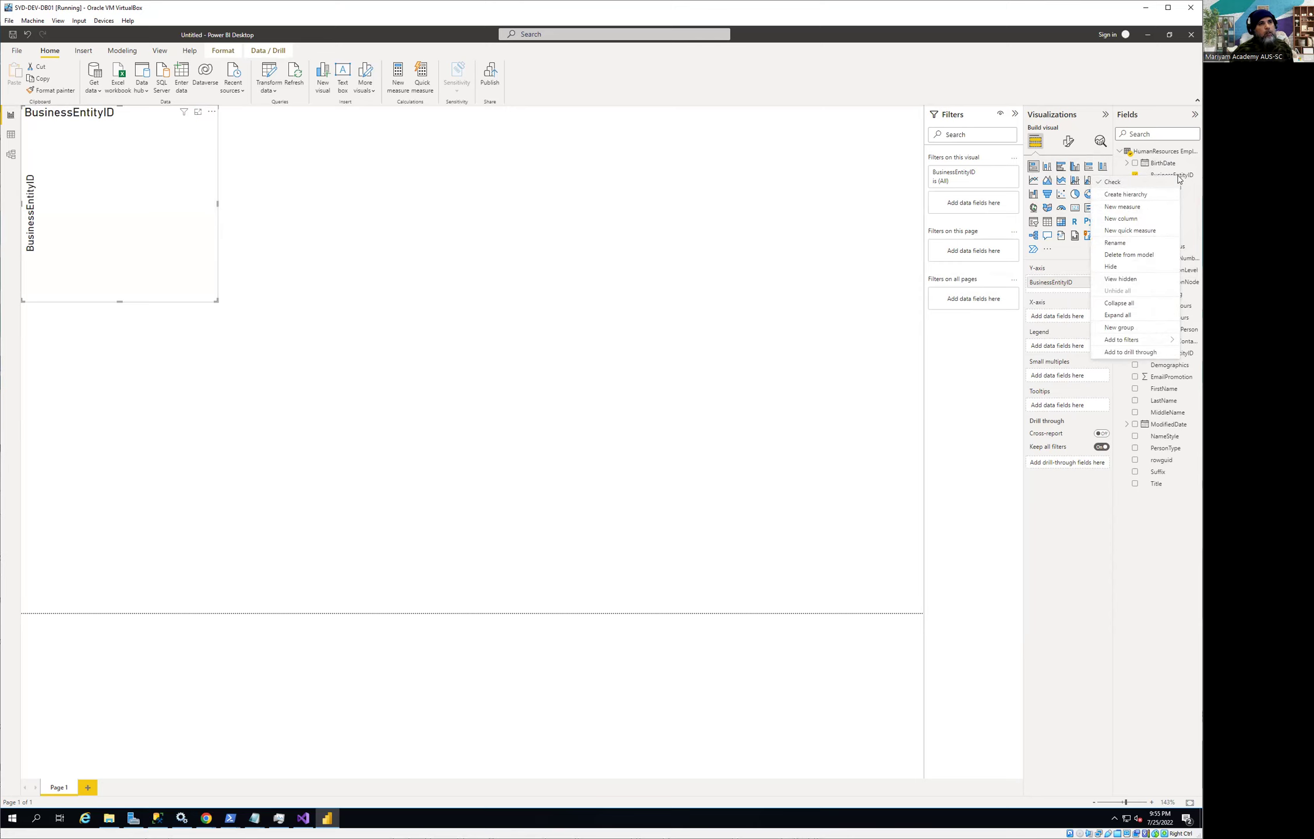
{"action": "key", "text": "Escape"}
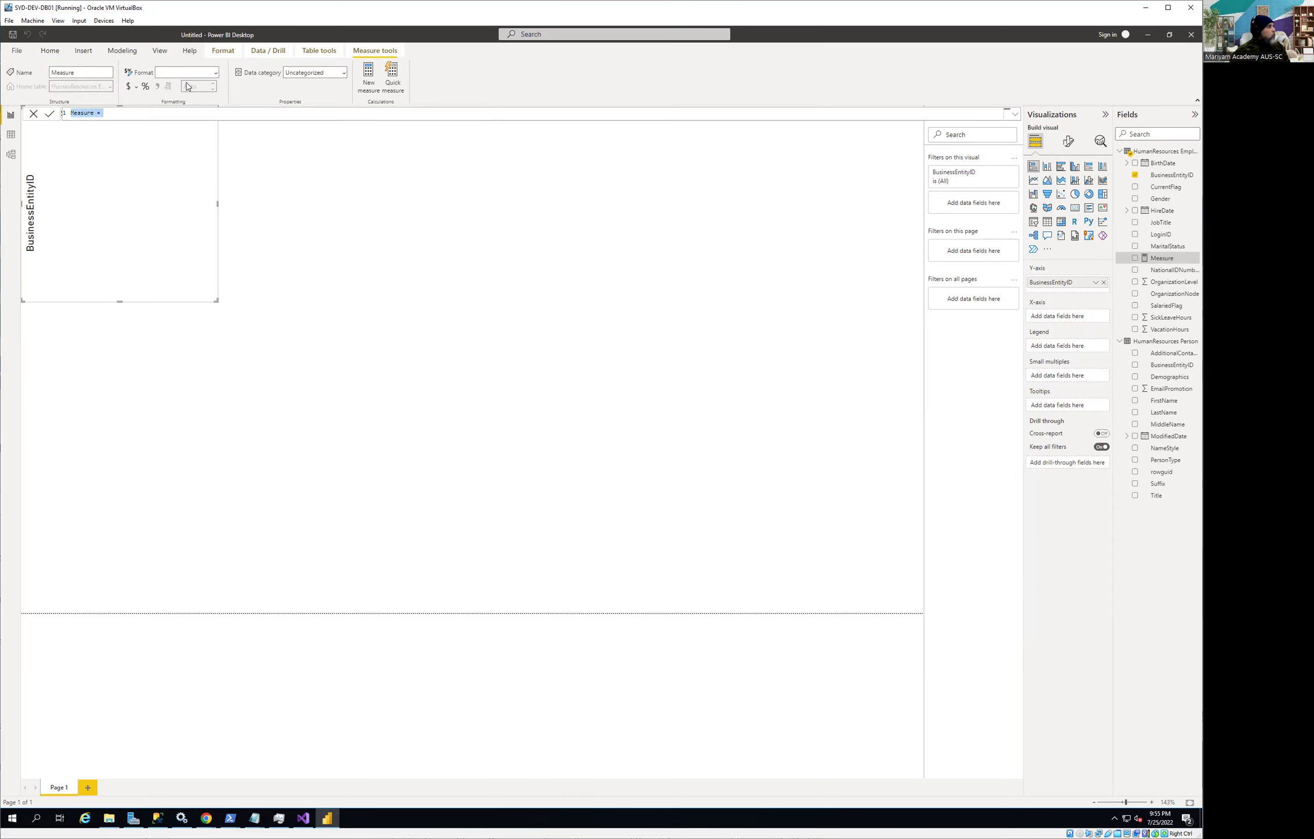
{"action": "key", "text": "Escape"}
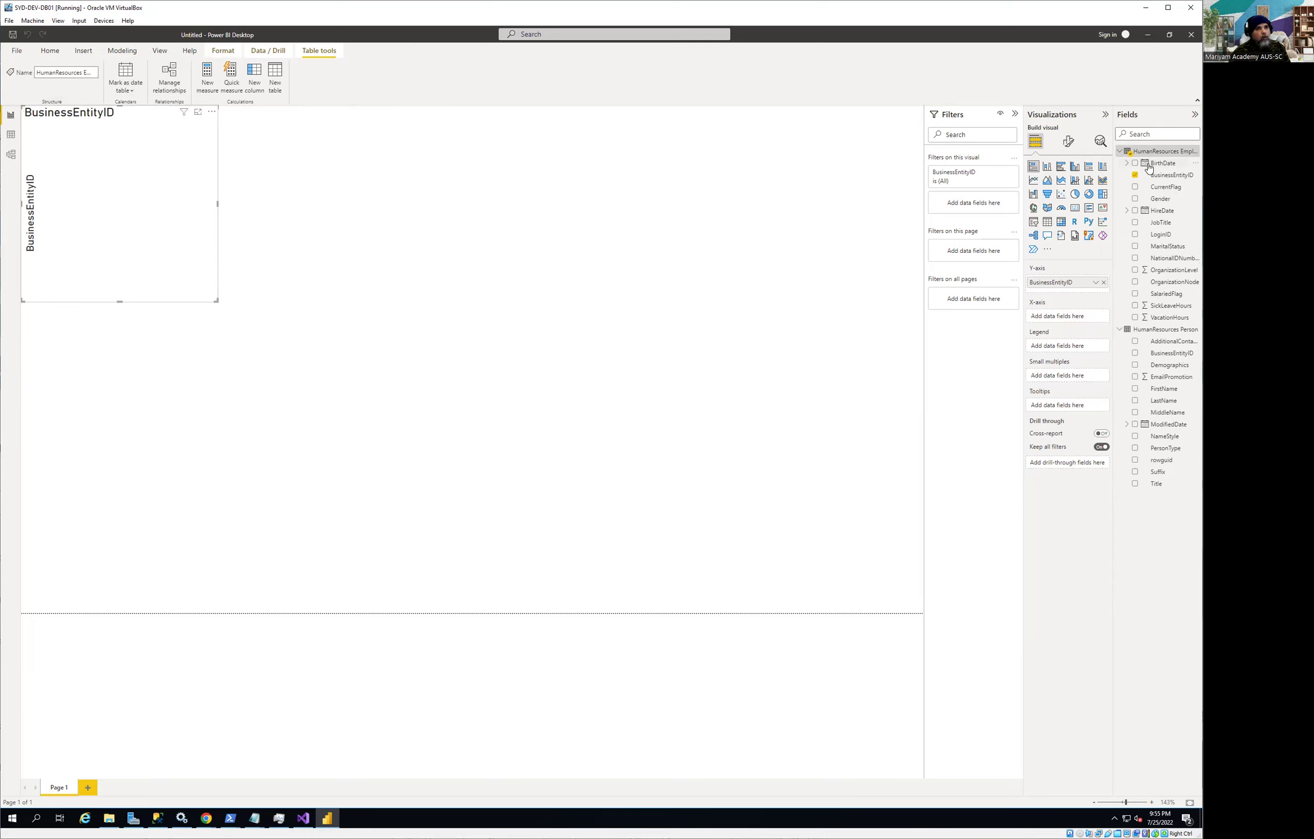
{"action": "right_click", "coordinate": [1182, 178]}
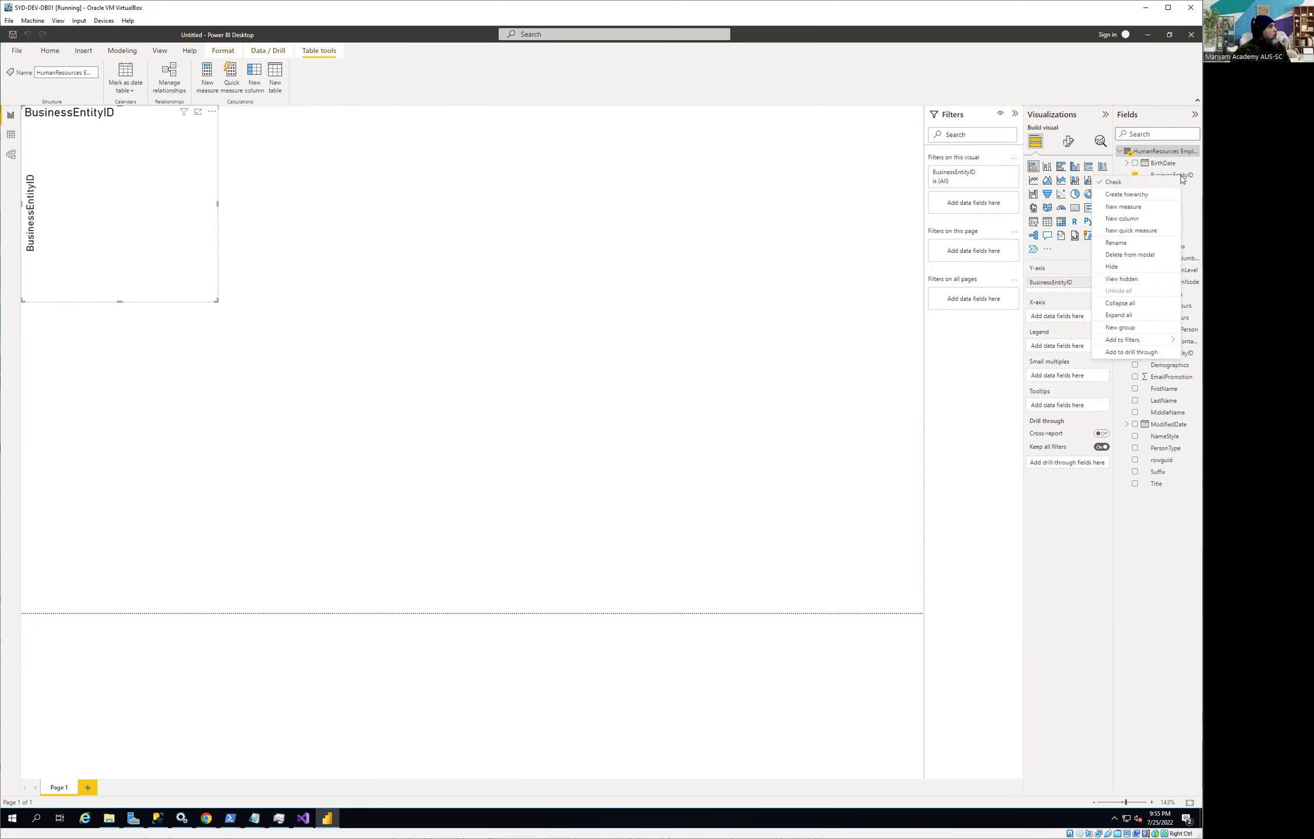
{"action": "left_click", "coordinate": [227, 56]}
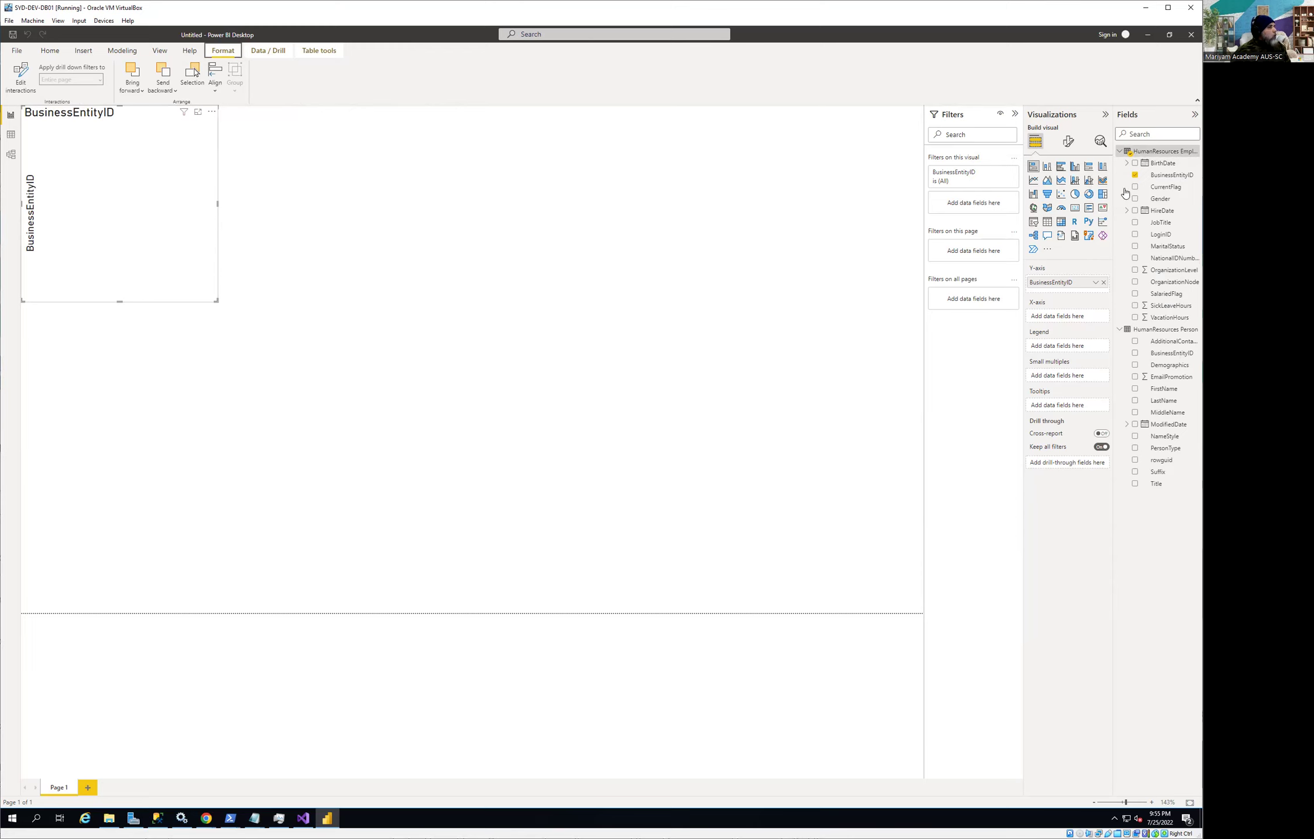
{"action": "left_click", "coordinate": [1094, 284]}
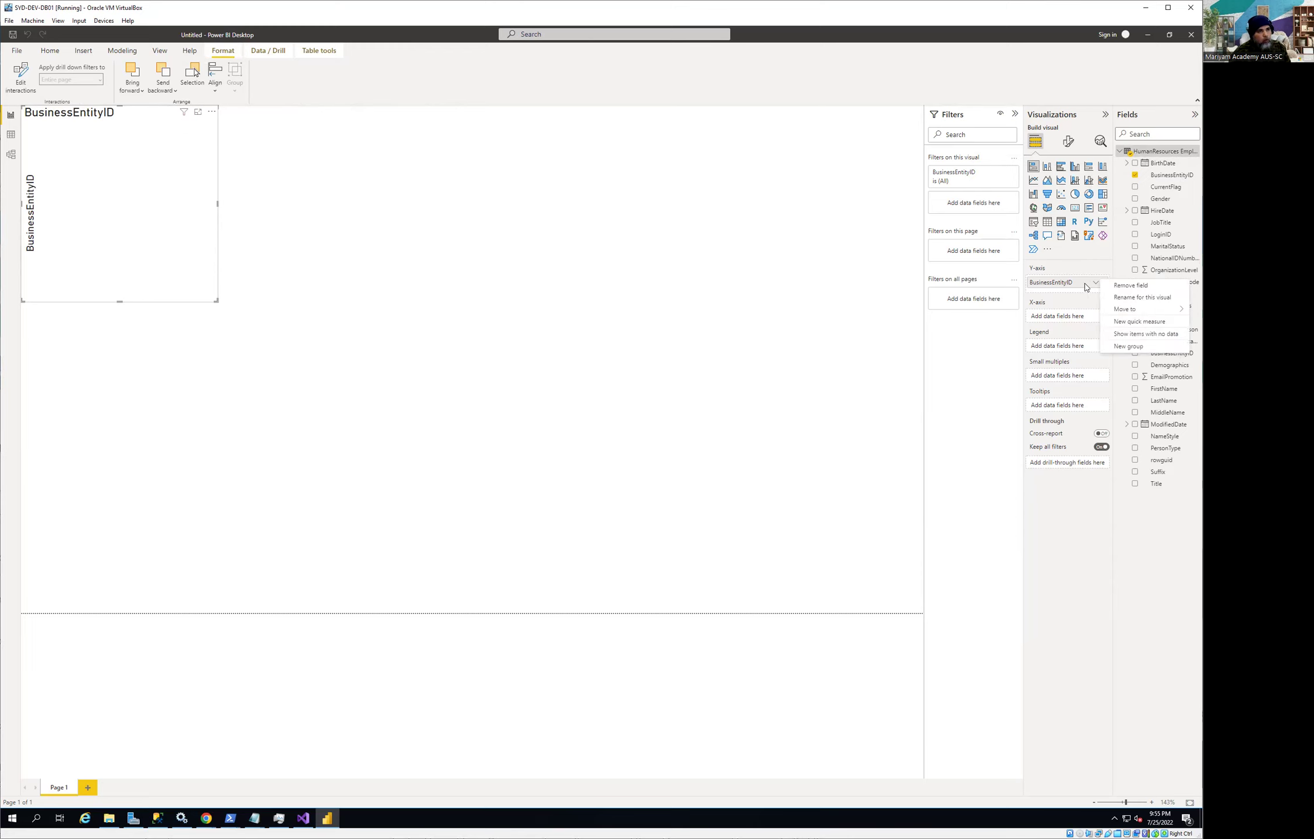
{"action": "left_click", "coordinate": [1133, 286]}
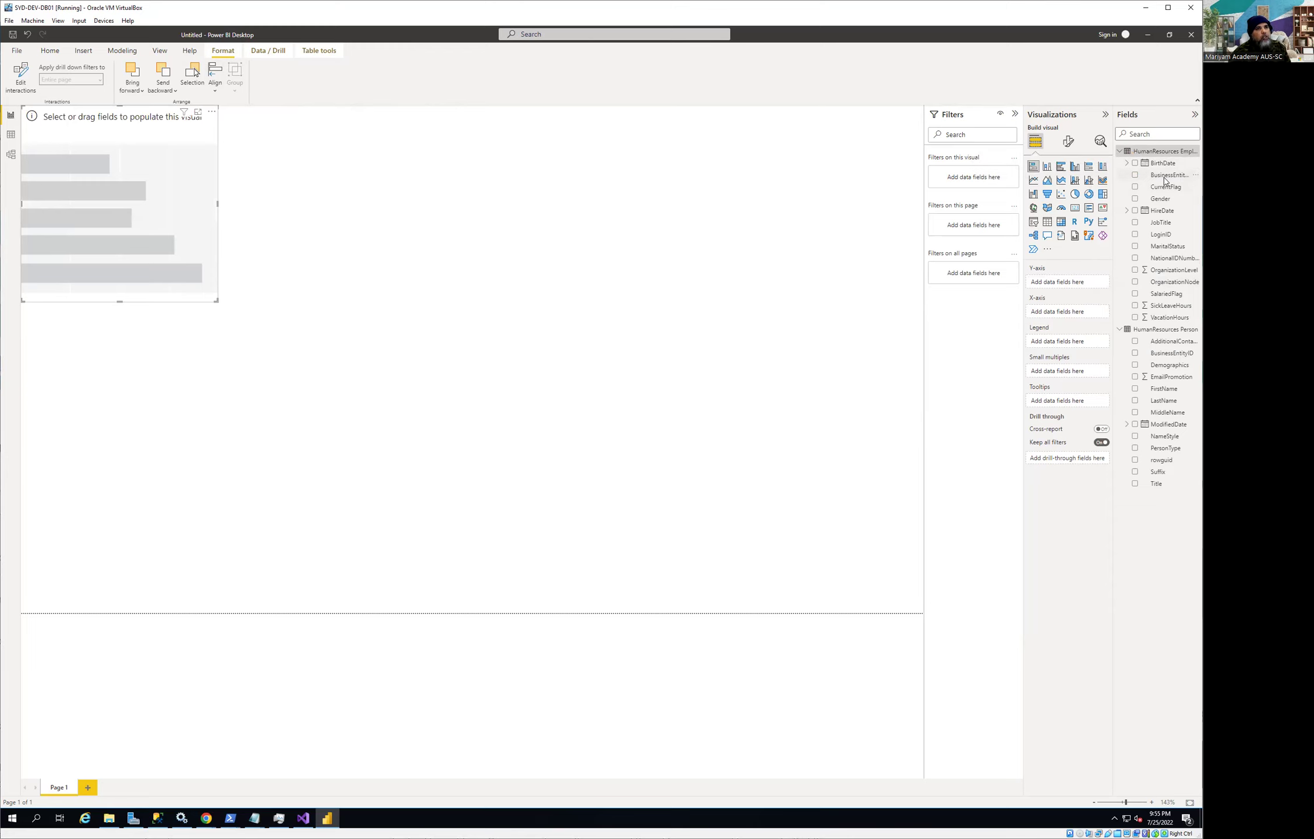
Step: Create a measure in HumanResources Employee: Total_Employees_By_Job_Title = COUNT('HumanResources Employee'[BusinessEntityID])
{"action": "right_click", "coordinate": [1165, 179]}
{"action": "key", "text": "Escape"}
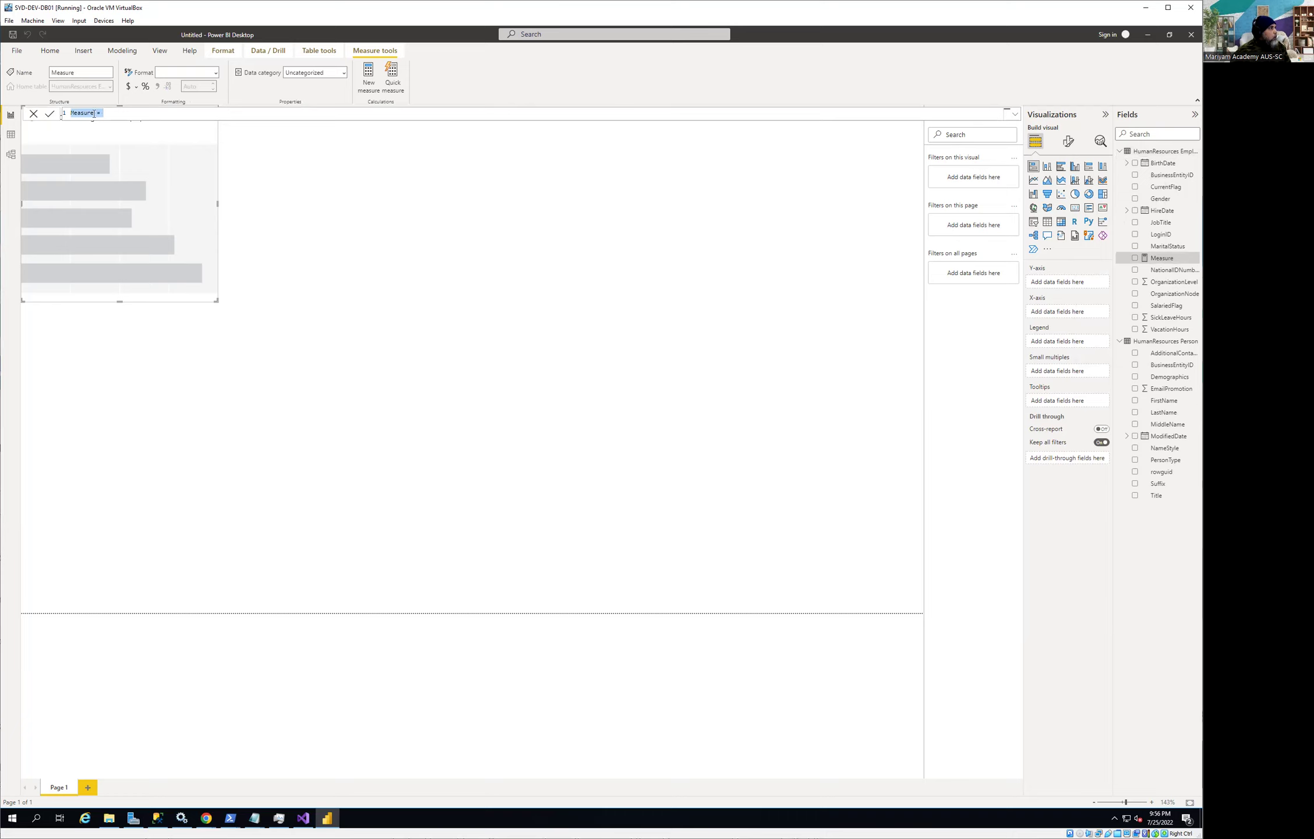
{"action": "key", "text": "End"}
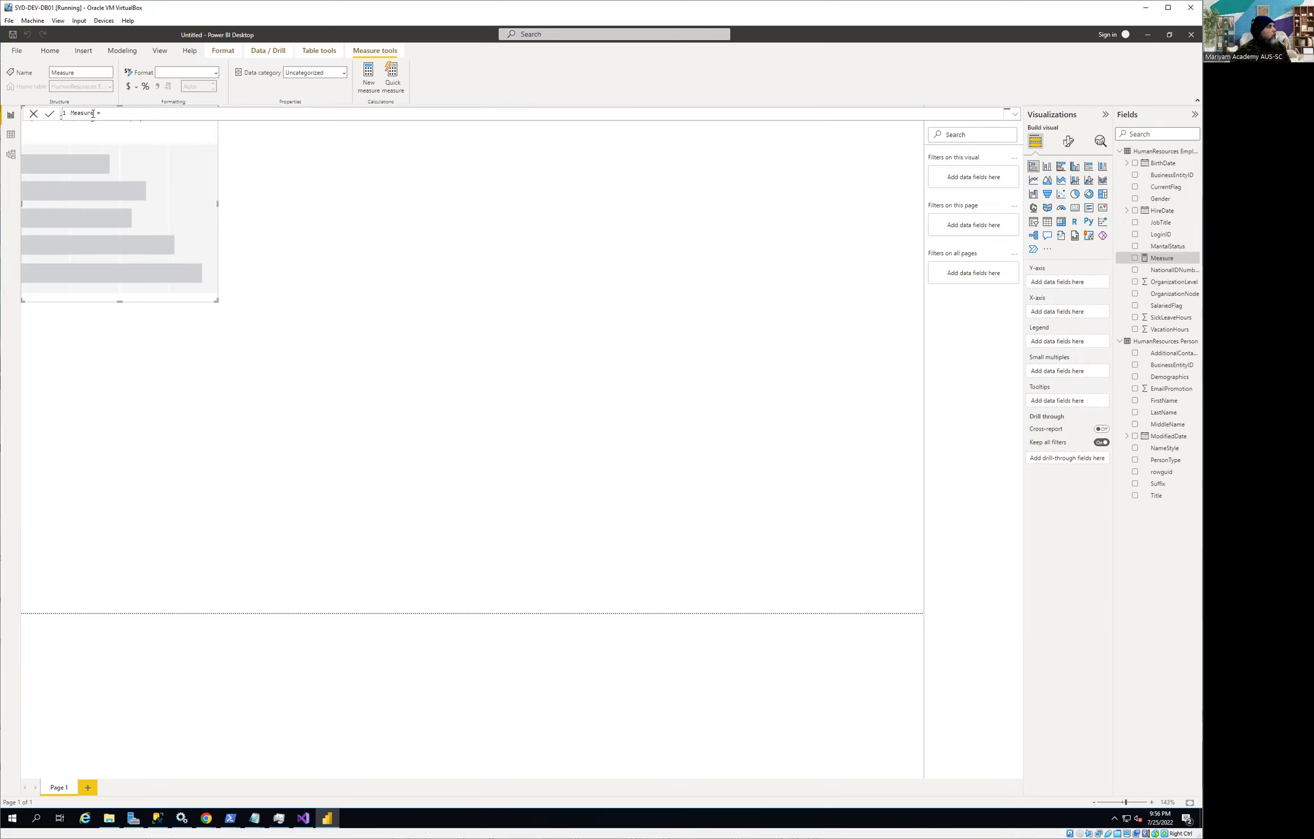
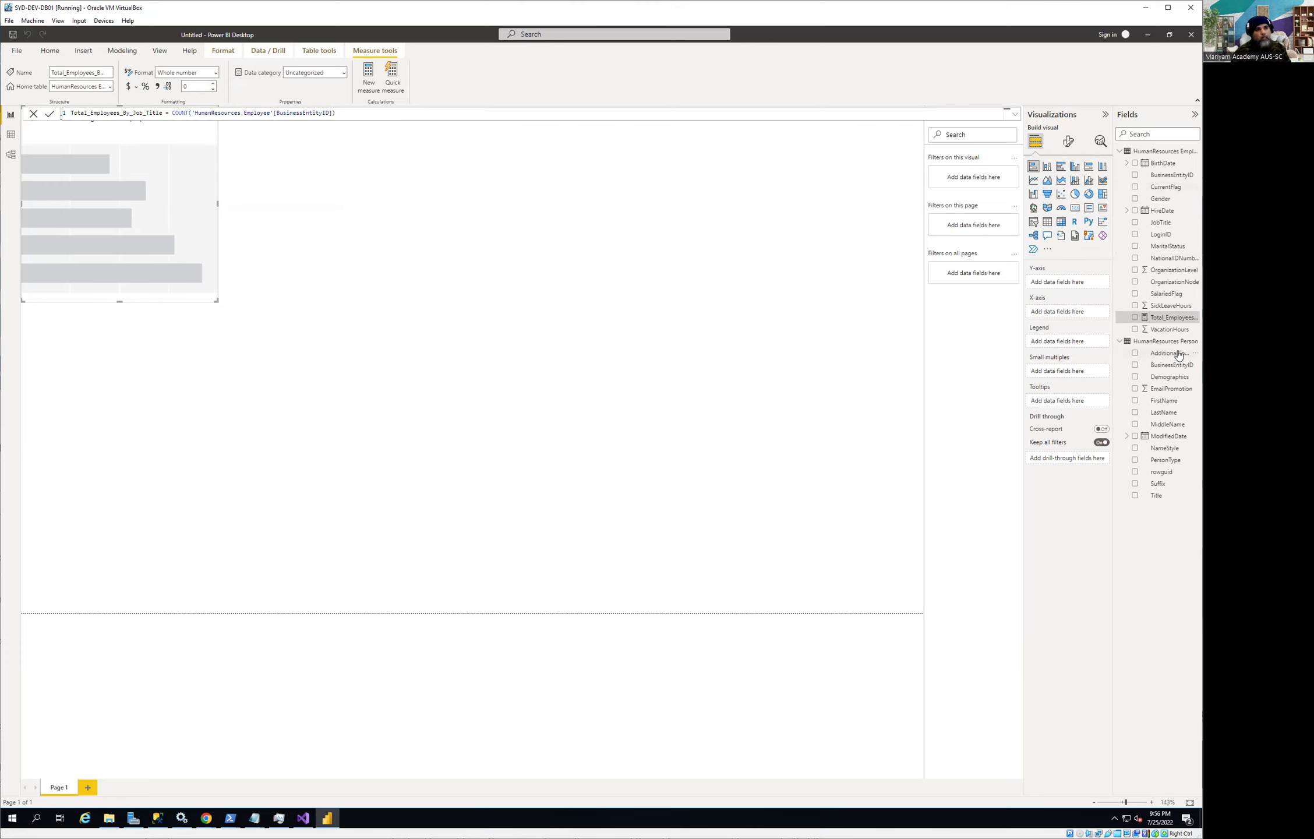
Step: Try to place the Total_Employees_By_Job_Title measure on the stacked bar chart's Y-axis
{"action": "left_click_drag", "start_coordinate": [1174, 320], "coordinate": [1080, 283]}
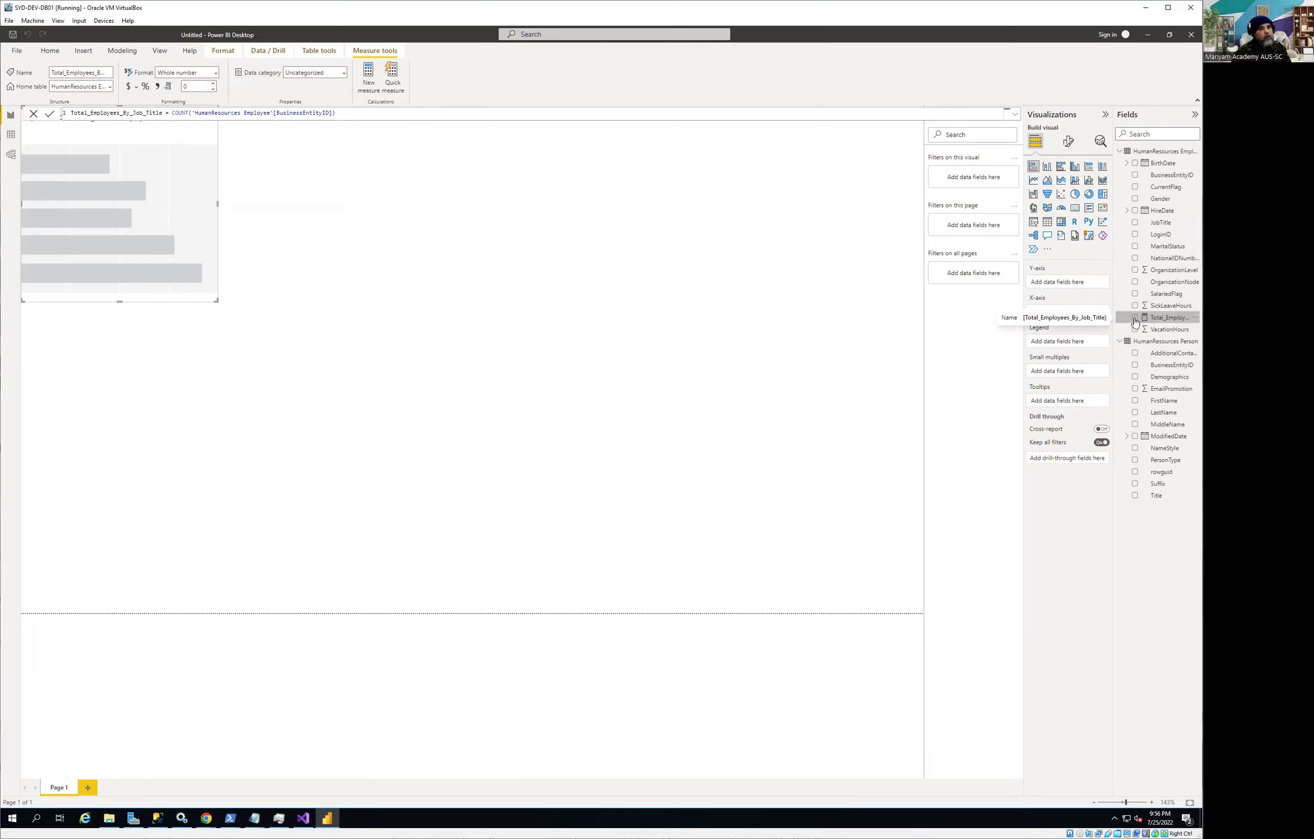
{"action": "left_click_drag", "start_coordinate": [1154, 321], "coordinate": [1082, 283]}
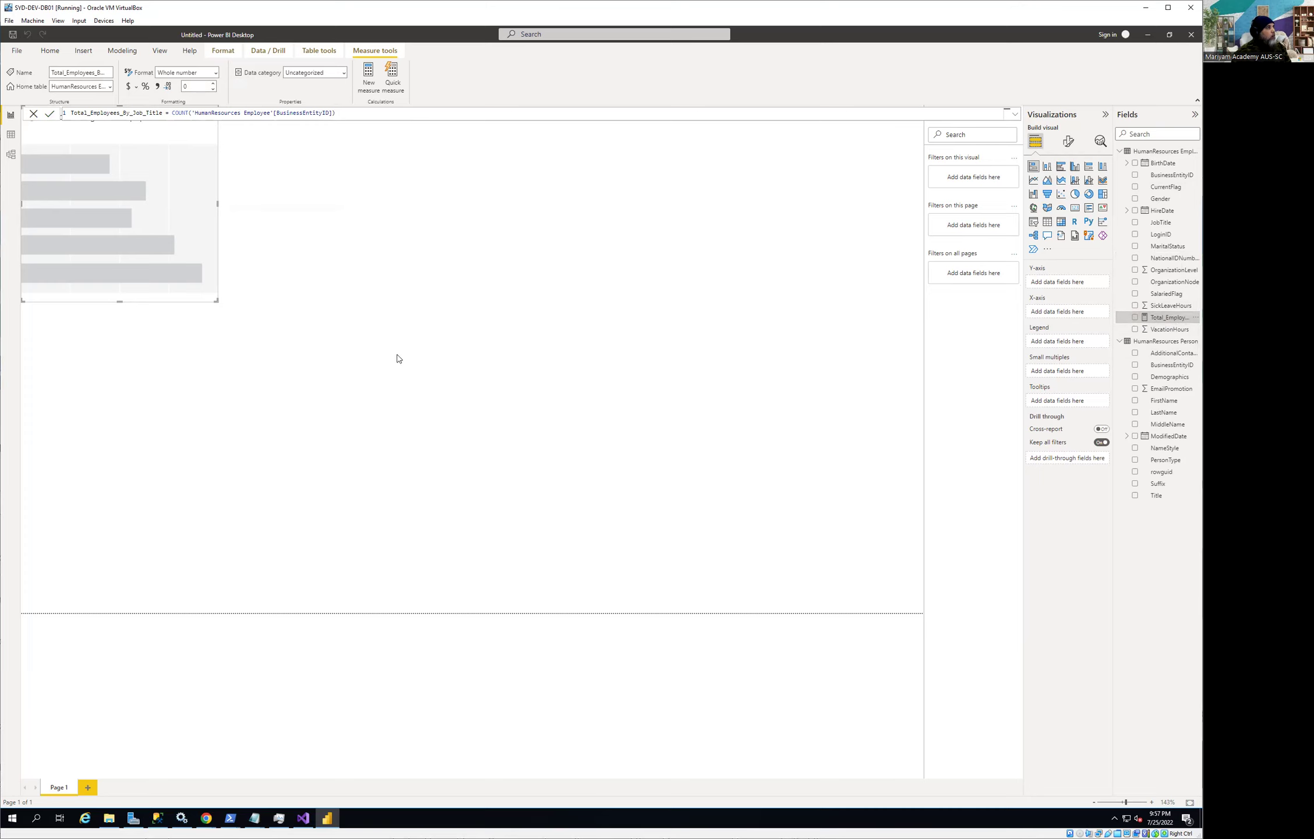
{"action": "left_click", "coordinate": [448, 315]}
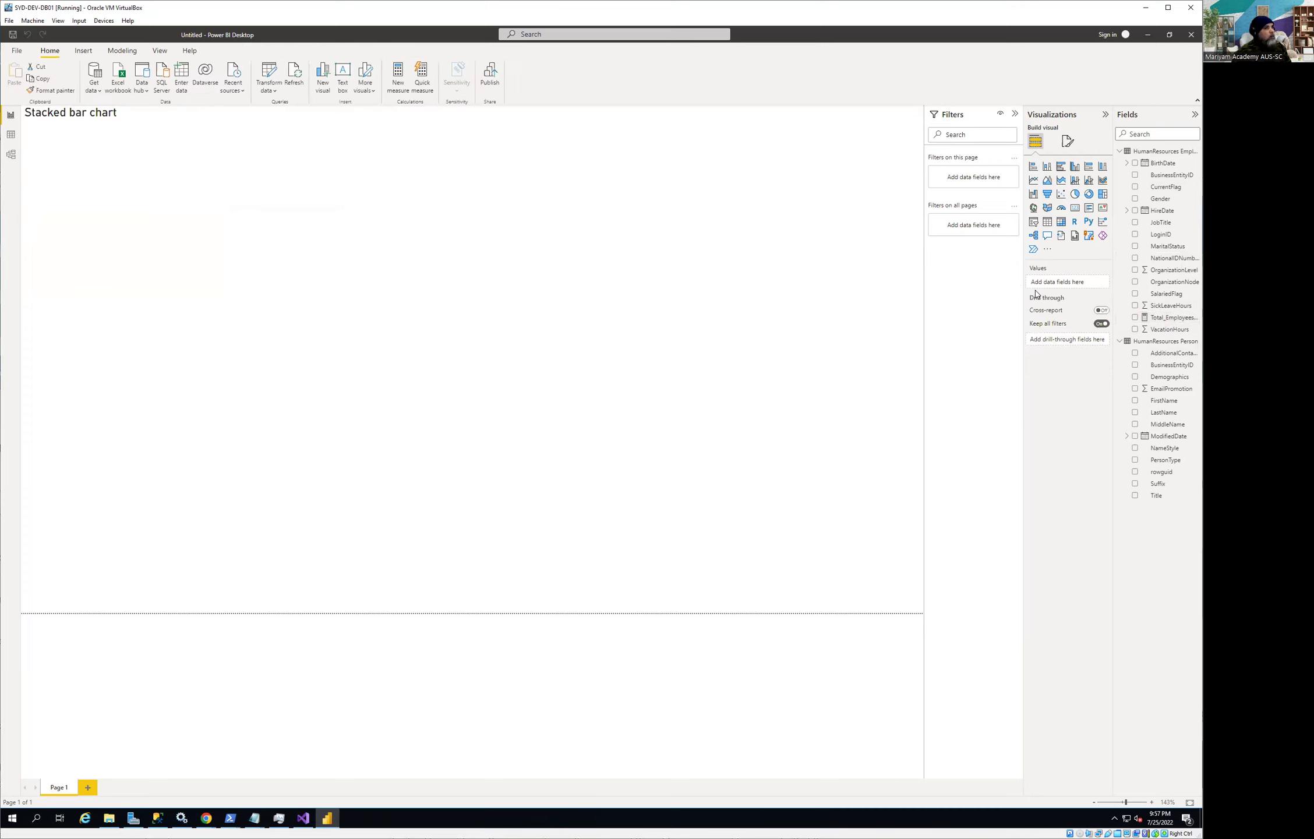
{"action": "left_click_drag", "start_coordinate": [1171, 318], "coordinate": [1080, 286]}
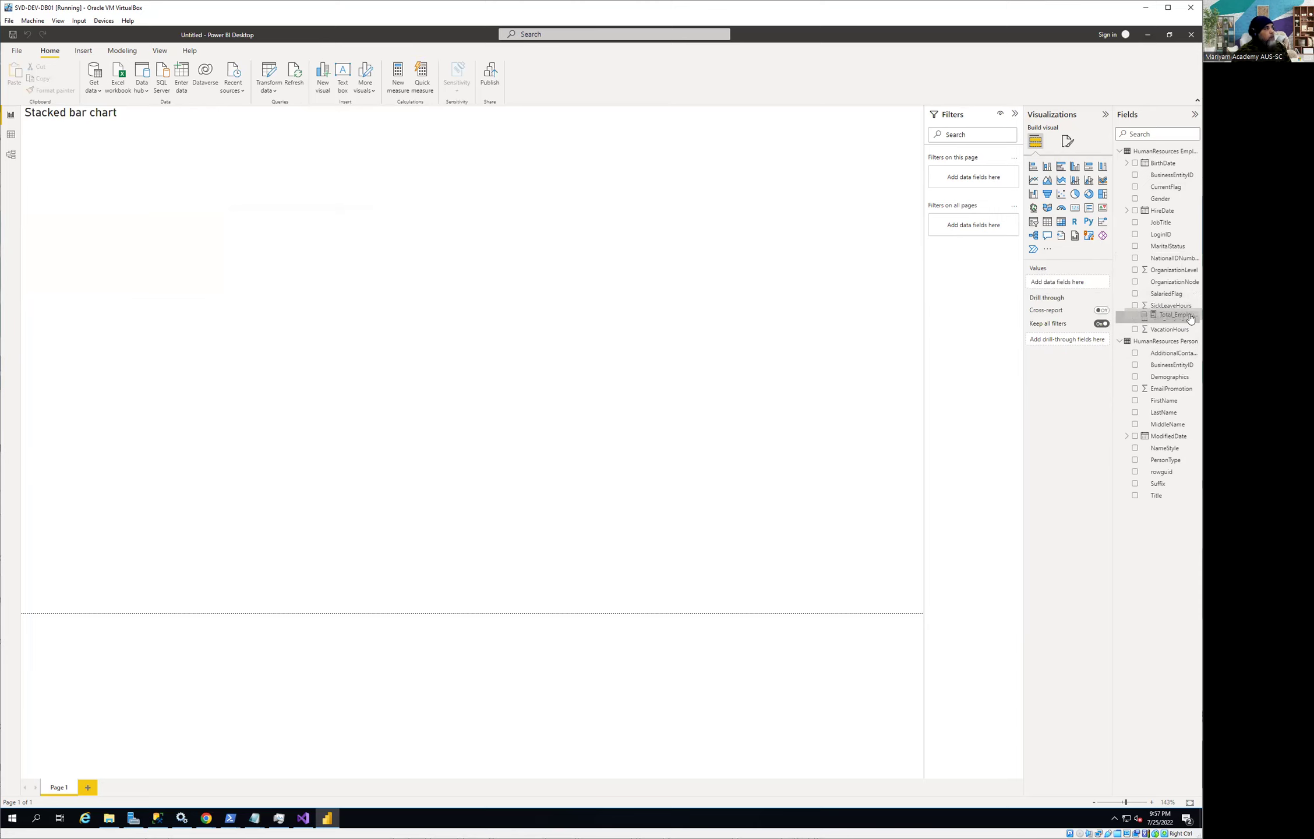
Step: Plot Total_Employees_By_Job_Title on the stacked bar chart's X-axis against JobTitle on its Y-axis
{"action": "left_click", "coordinate": [113, 147]}
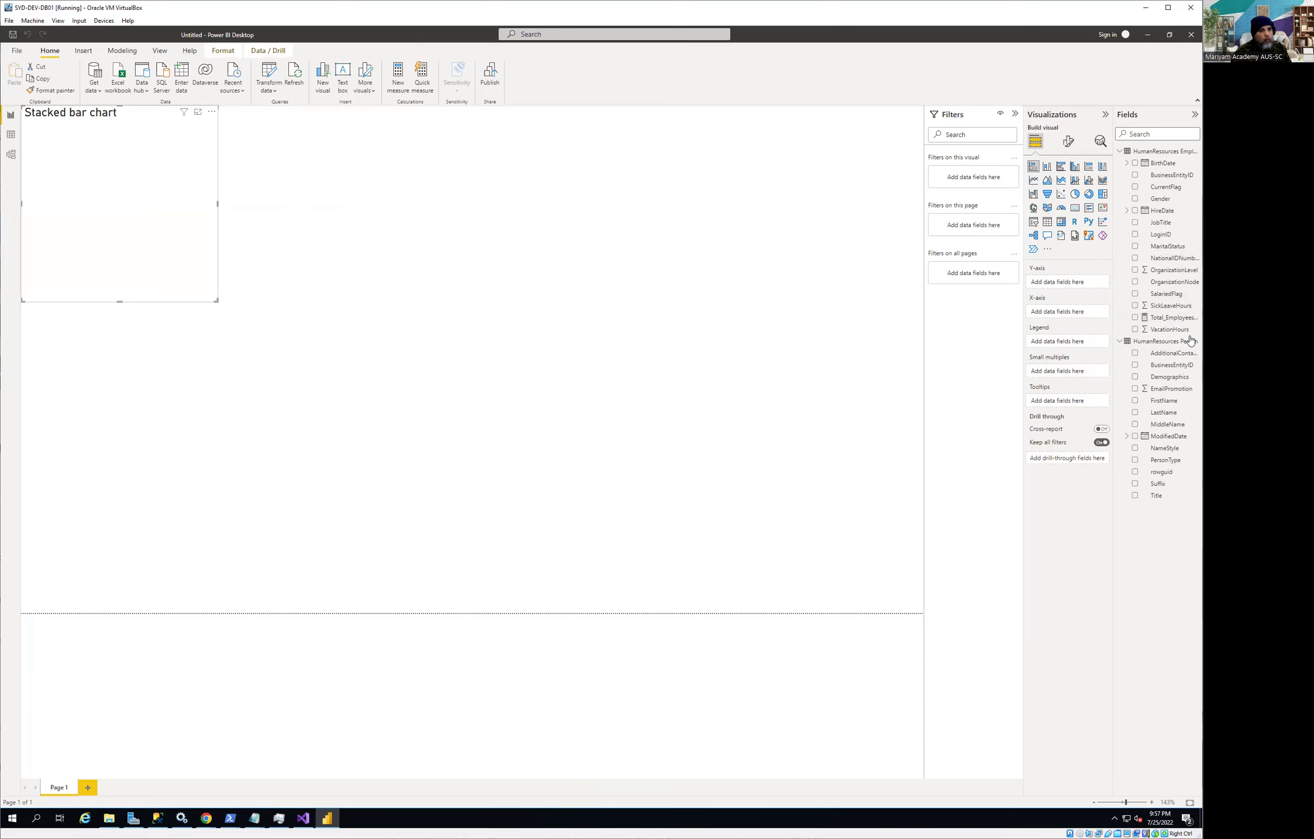
{"action": "left_click", "coordinate": [1135, 318]}
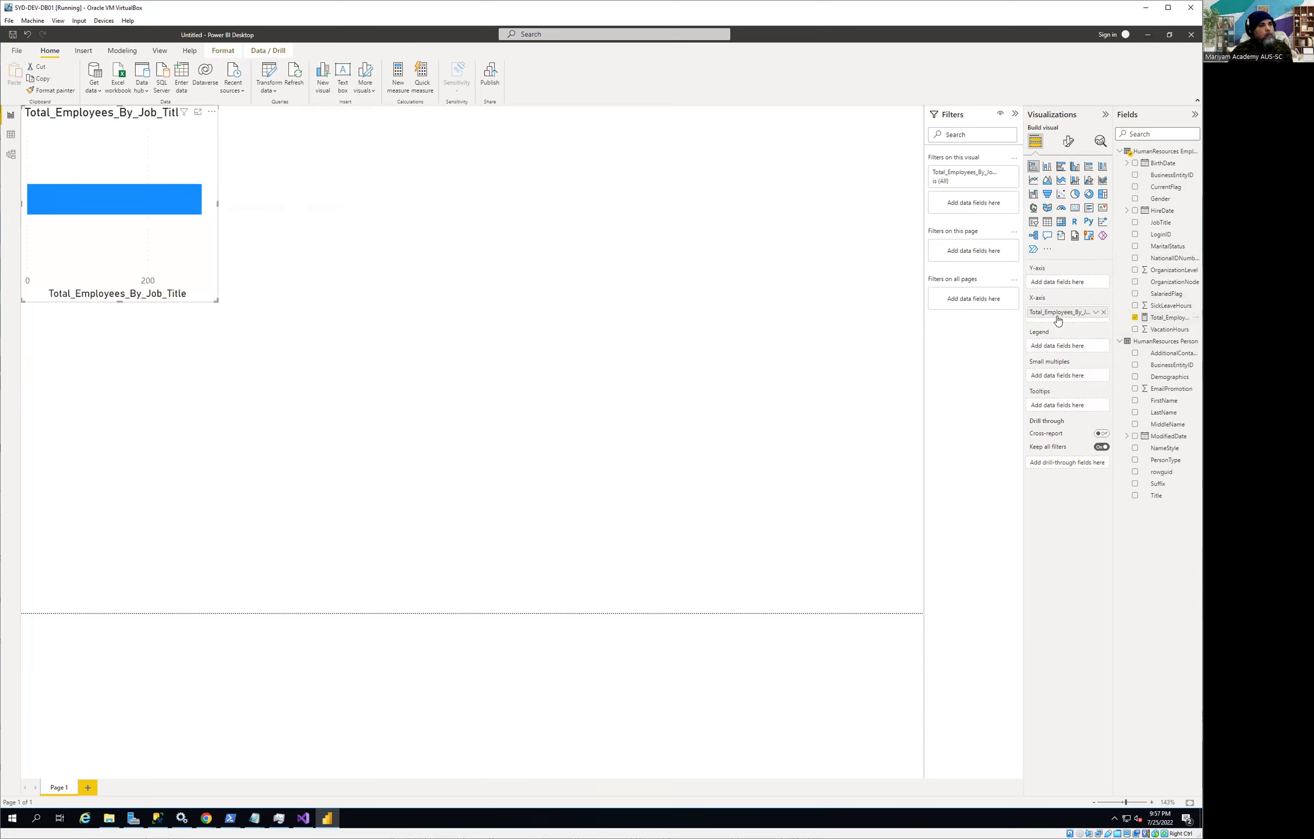
{"action": "left_click_drag", "start_coordinate": [1058, 314], "coordinate": [1059, 286]}
{"action": "left_click", "coordinate": [1135, 223]}
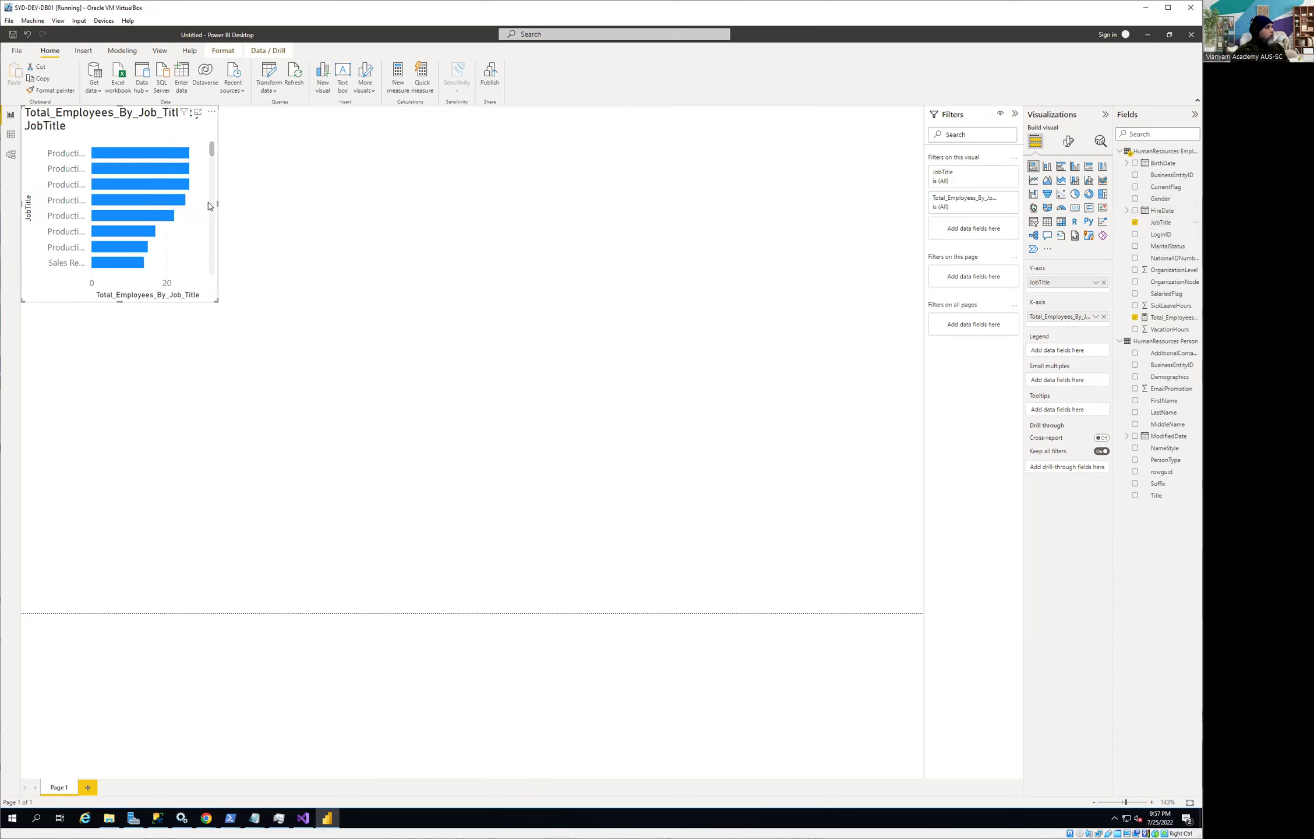
Step: Enlarge the job title bar chart to about twice its width and slightly taller so the category labels have more room
{"action": "left_click_drag", "start_coordinate": [218, 202], "coordinate": [328, 222]}
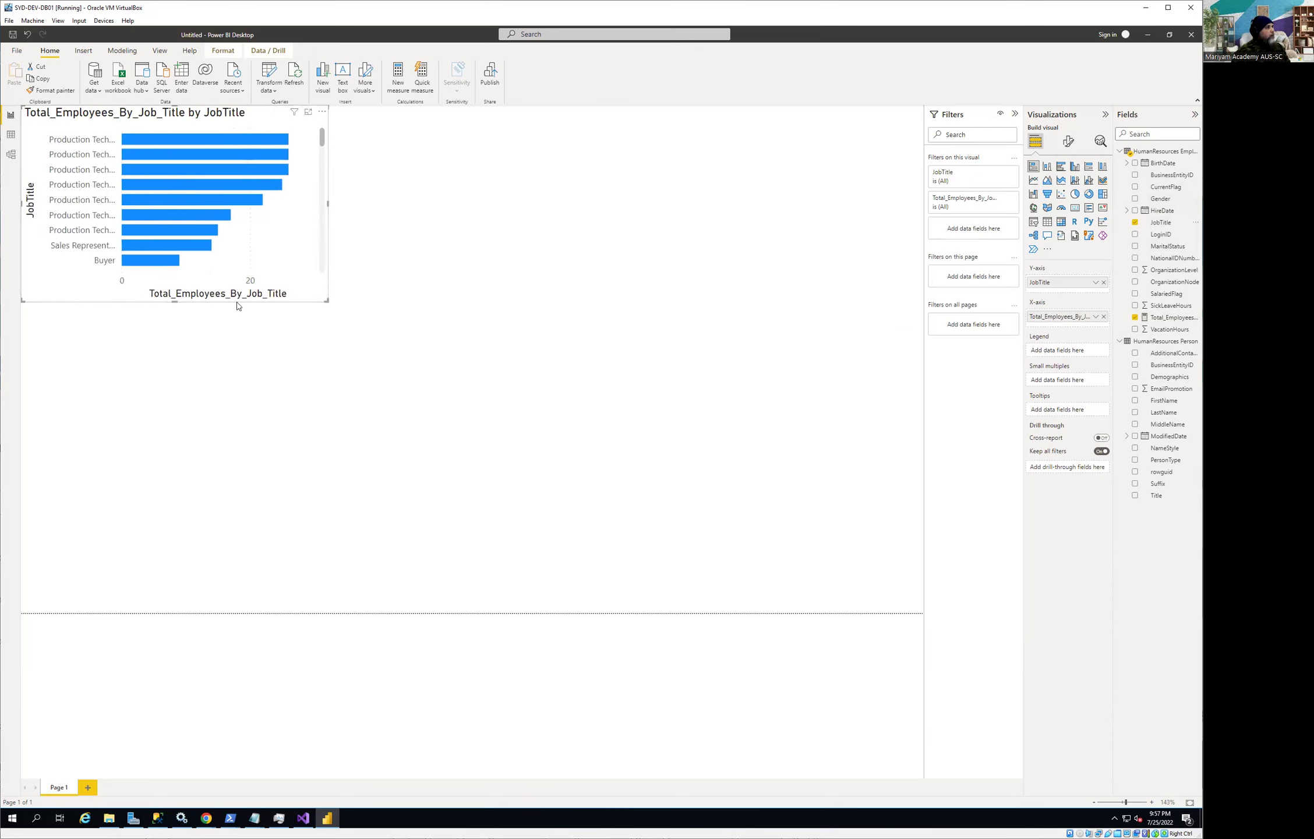
{"action": "left_click_drag", "start_coordinate": [176, 302], "coordinate": [175, 336]}
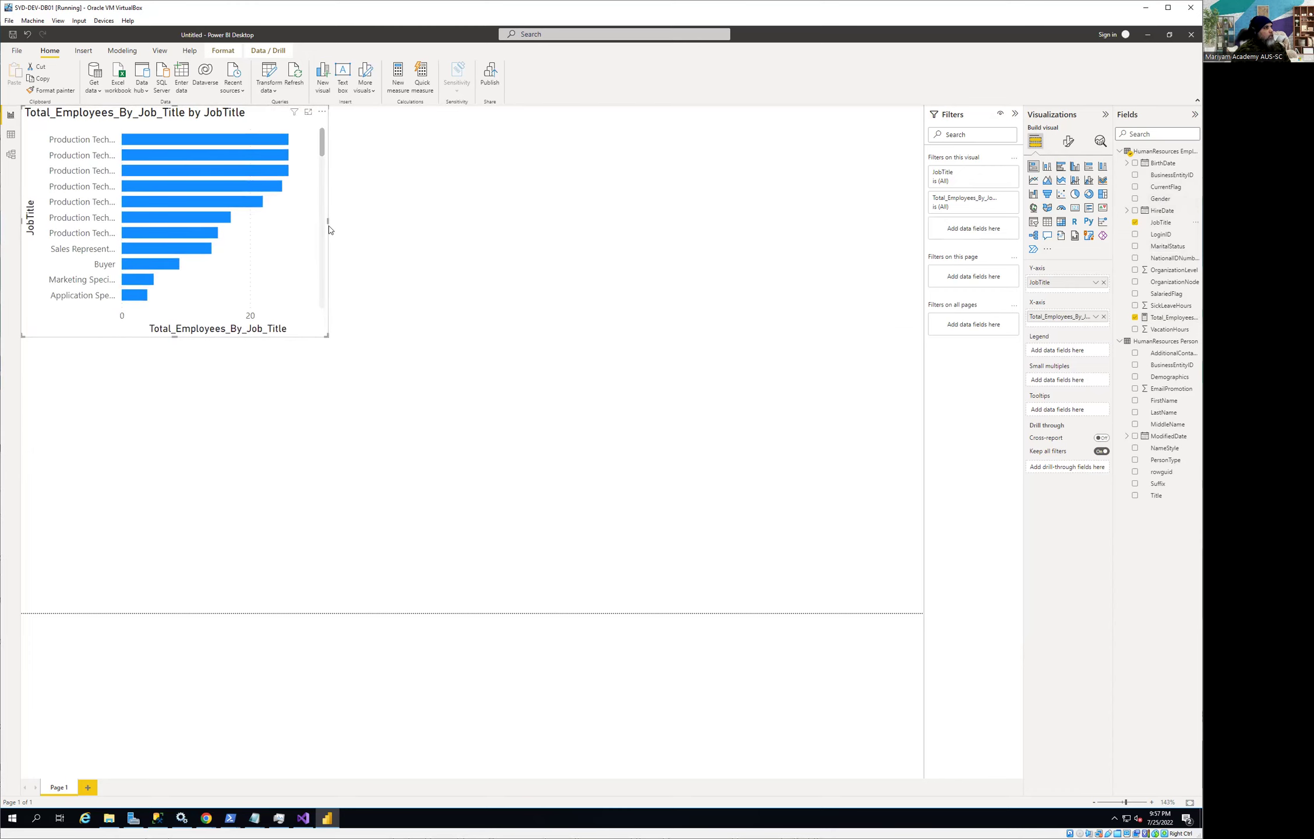
{"action": "left_click_drag", "start_coordinate": [328, 221], "coordinate": [425, 223]}
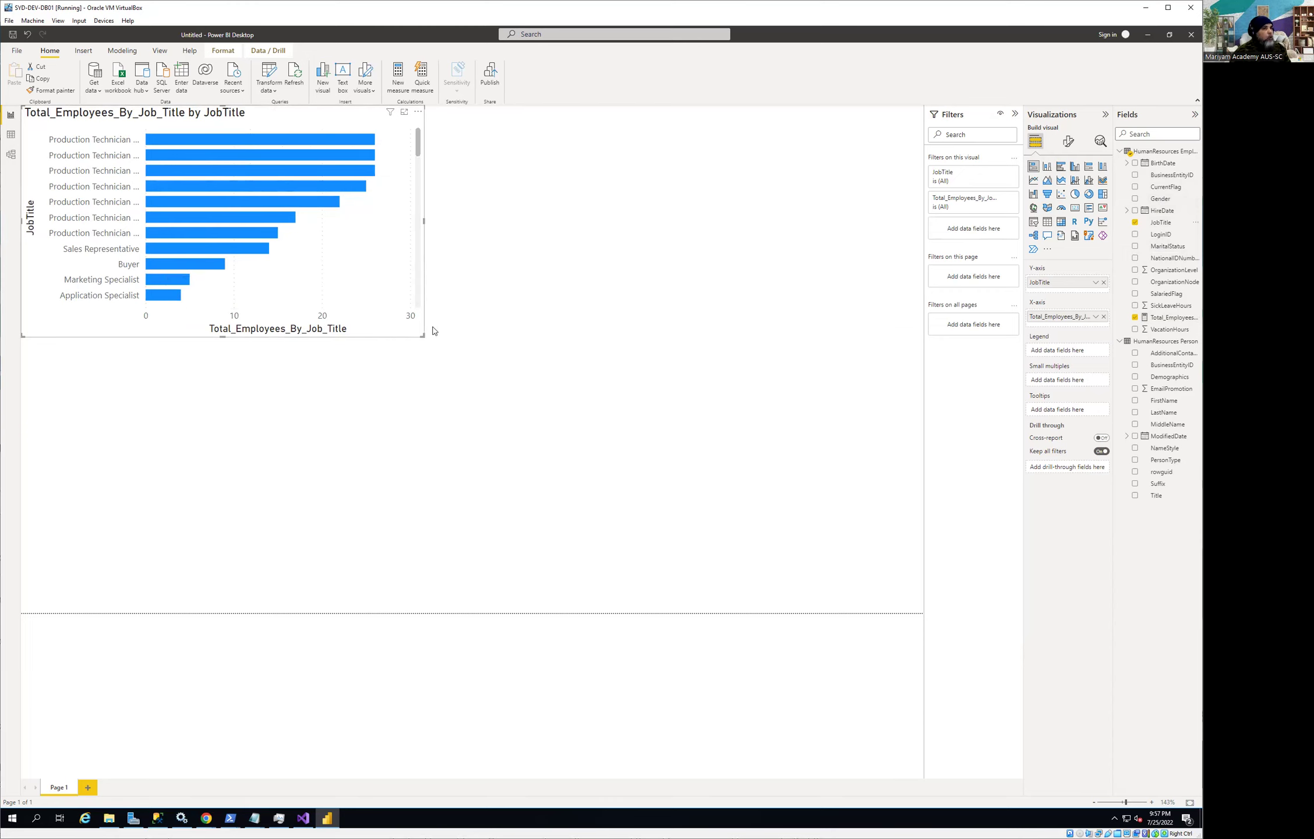
Step: Convert the job title bar chart to a stacked column chart and enlarge it to nearly double width and about 40% taller
{"action": "left_click", "coordinate": [1047, 167]}
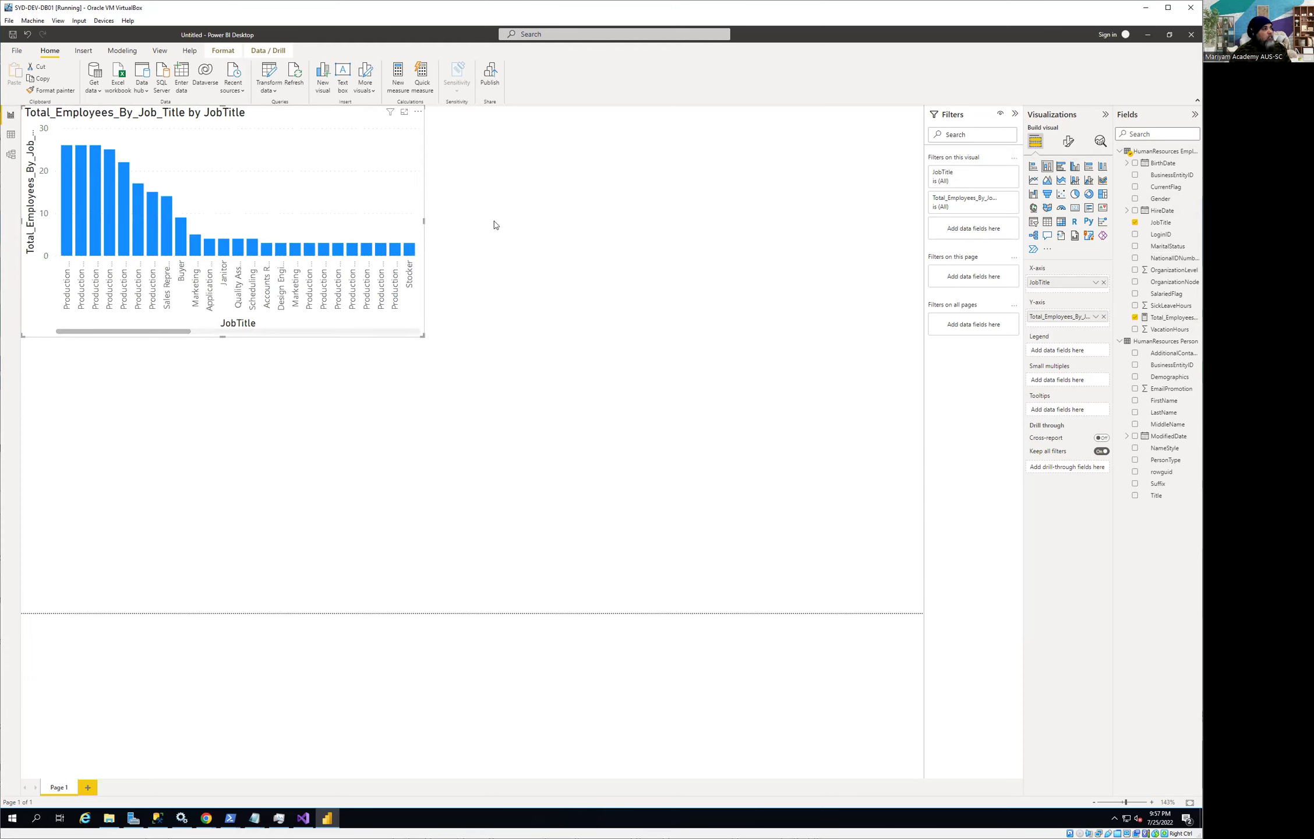
{"action": "left_click_drag", "start_coordinate": [425, 221], "coordinate": [734, 221]}
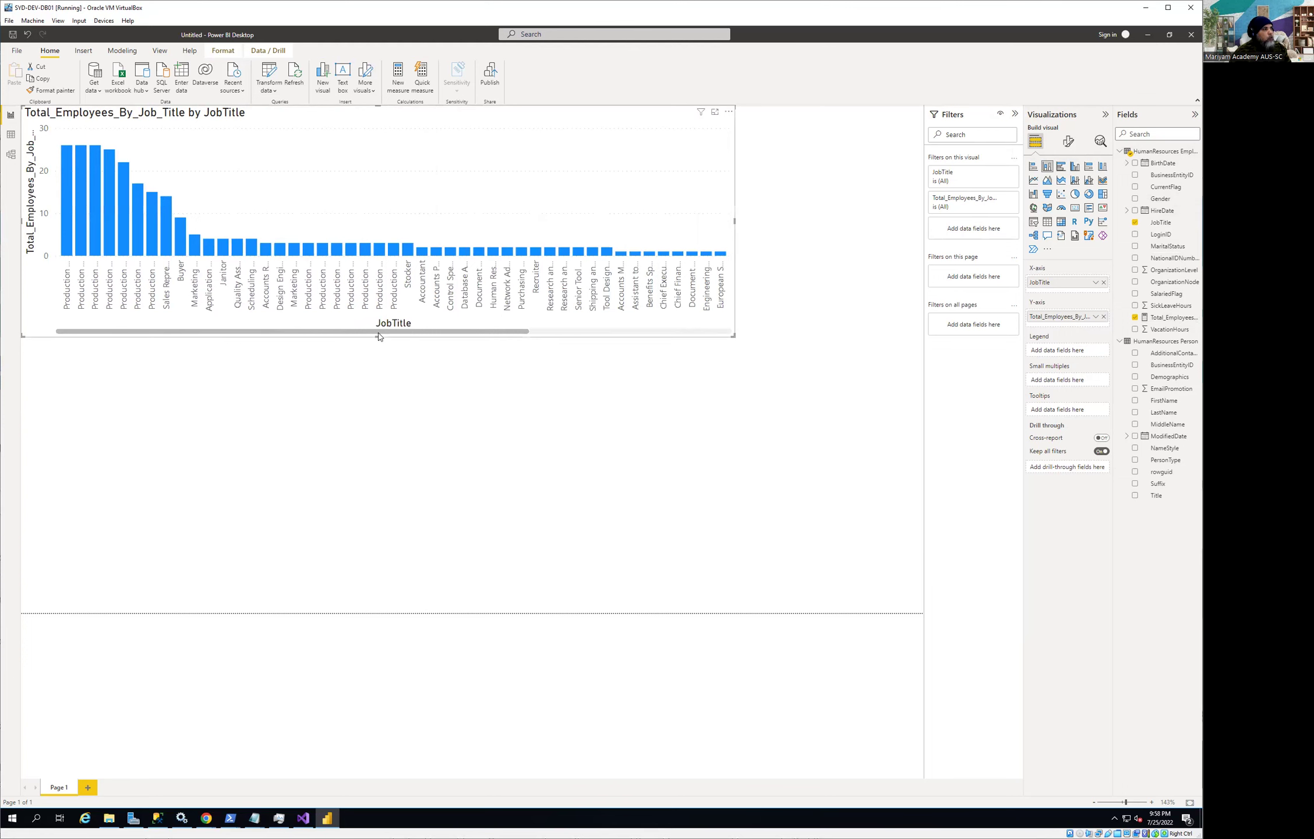
{"action": "left_click_drag", "start_coordinate": [378, 337], "coordinate": [362, 430]}
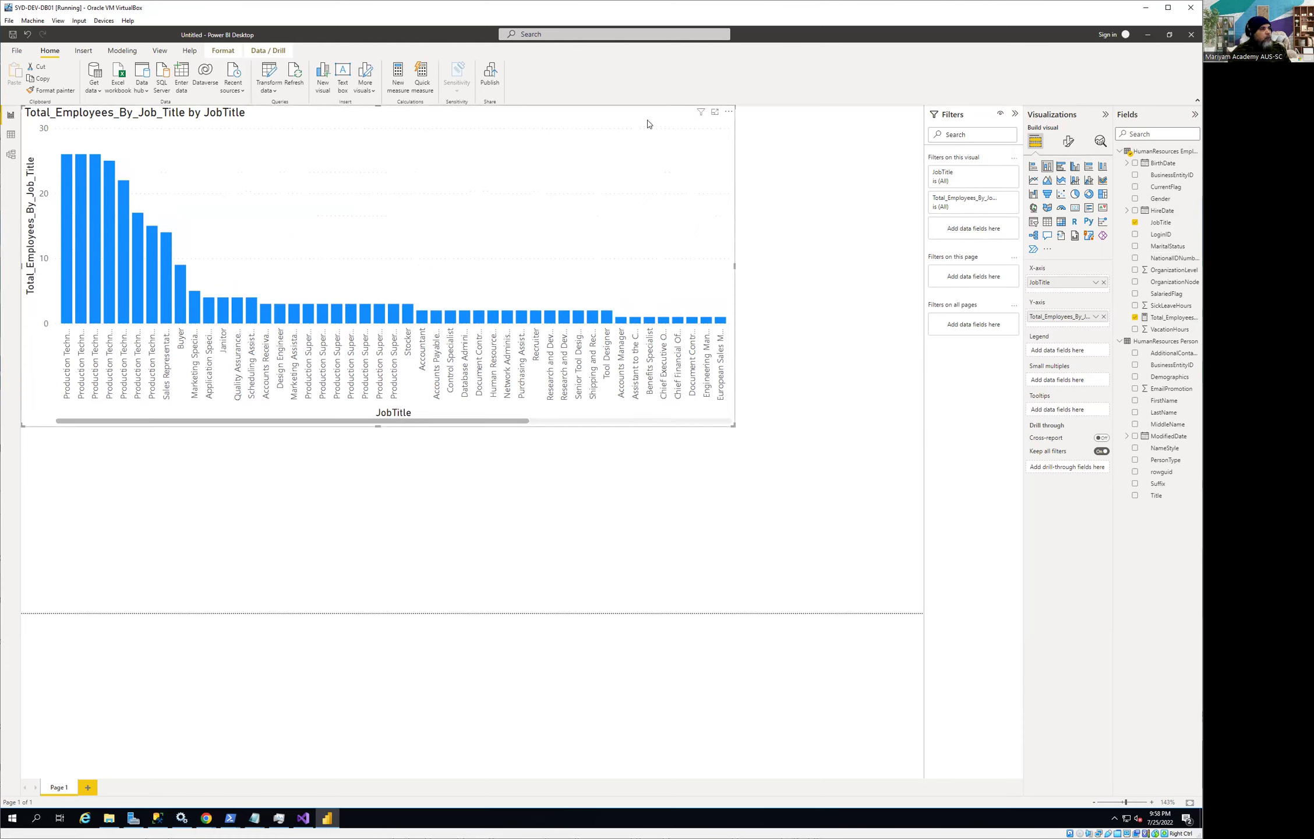
Step: Review the comparison conditions offered by the chart's Total_Employees_By_Job_Title filter
{"action": "left_click", "coordinate": [978, 208]}
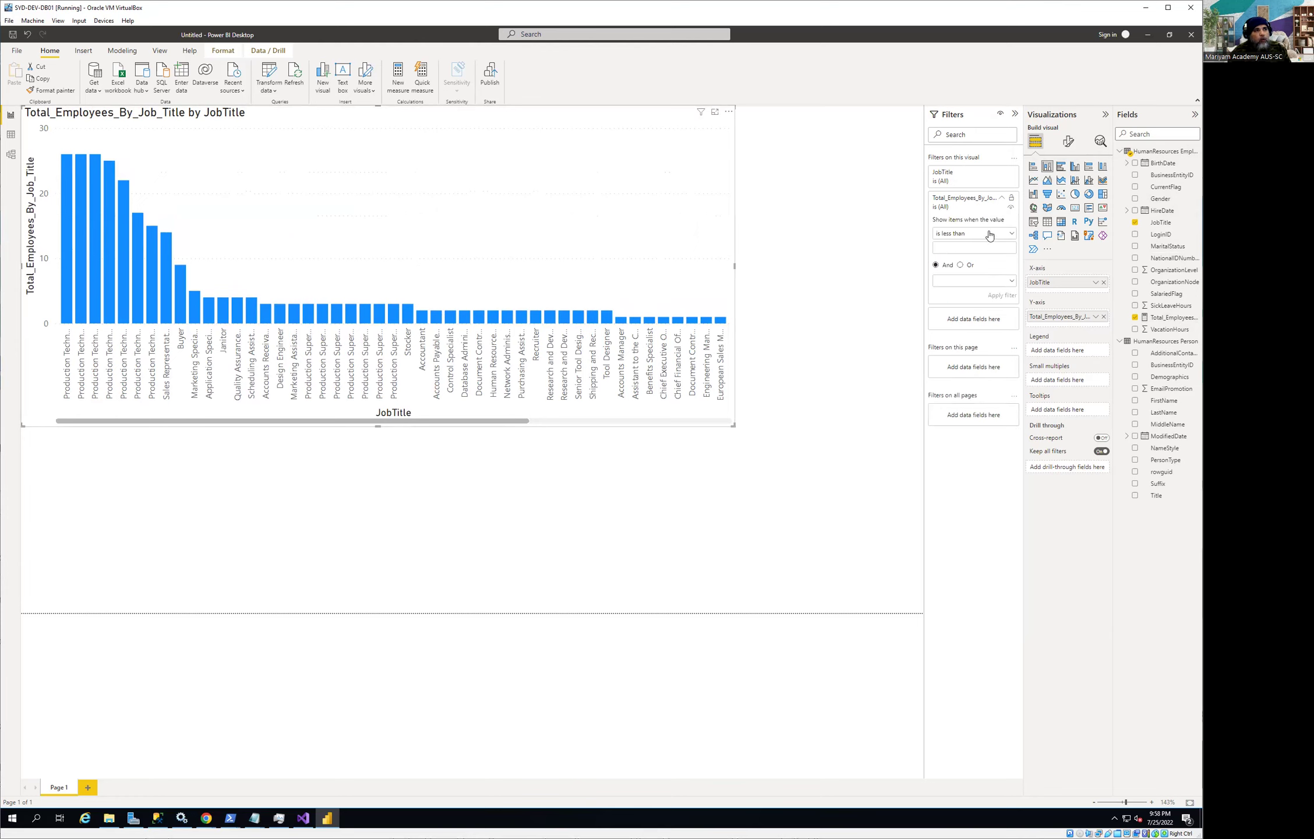
{"action": "left_click", "coordinate": [992, 236]}
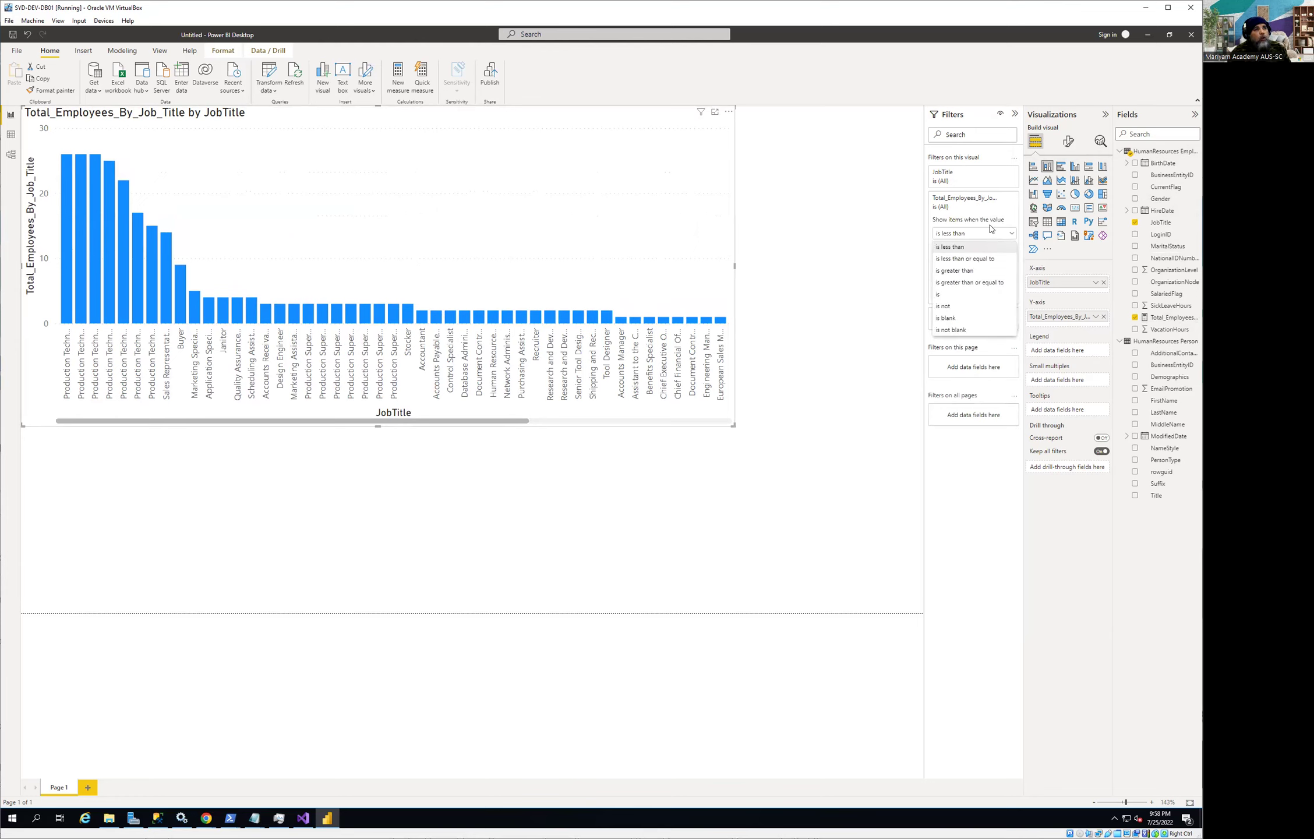
{"action": "left_click", "coordinate": [937, 338]}
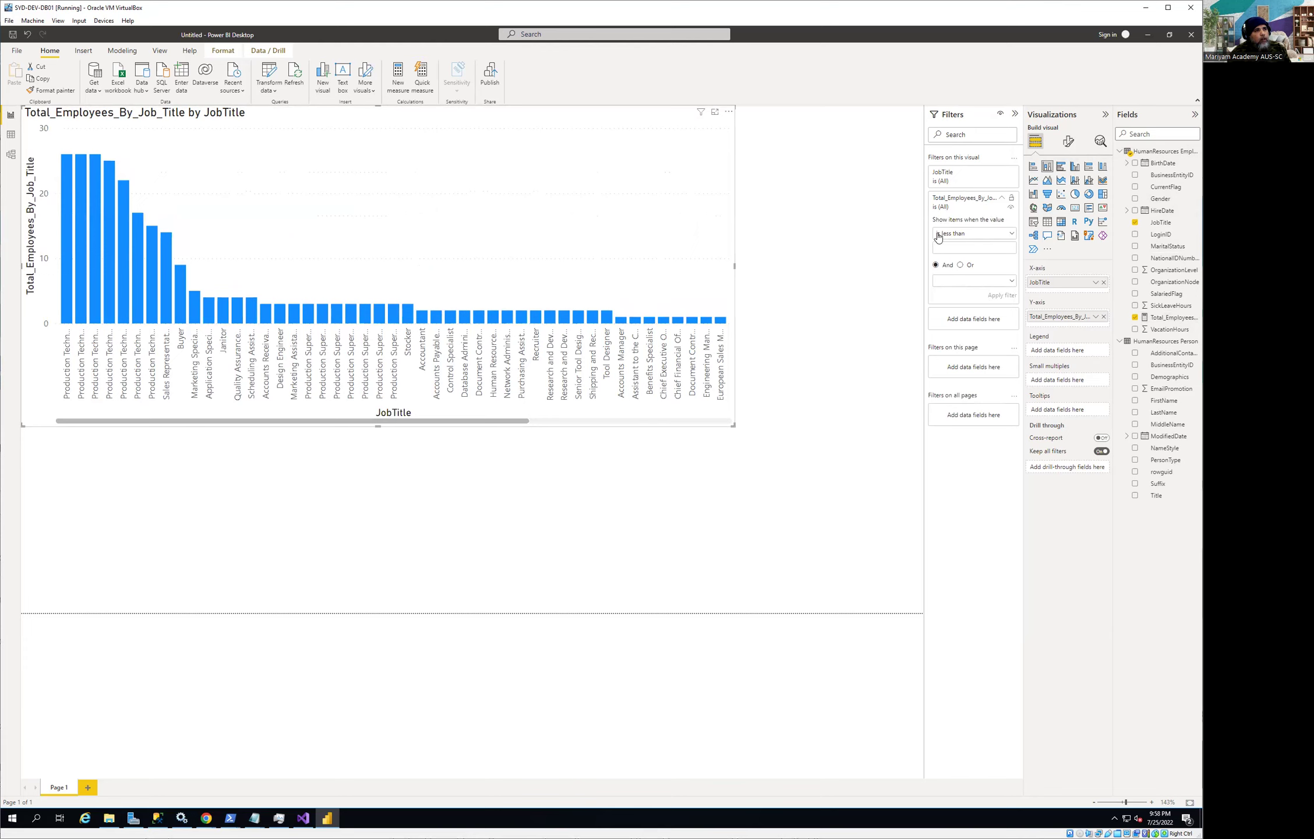
{"action": "left_click", "coordinate": [970, 235]}
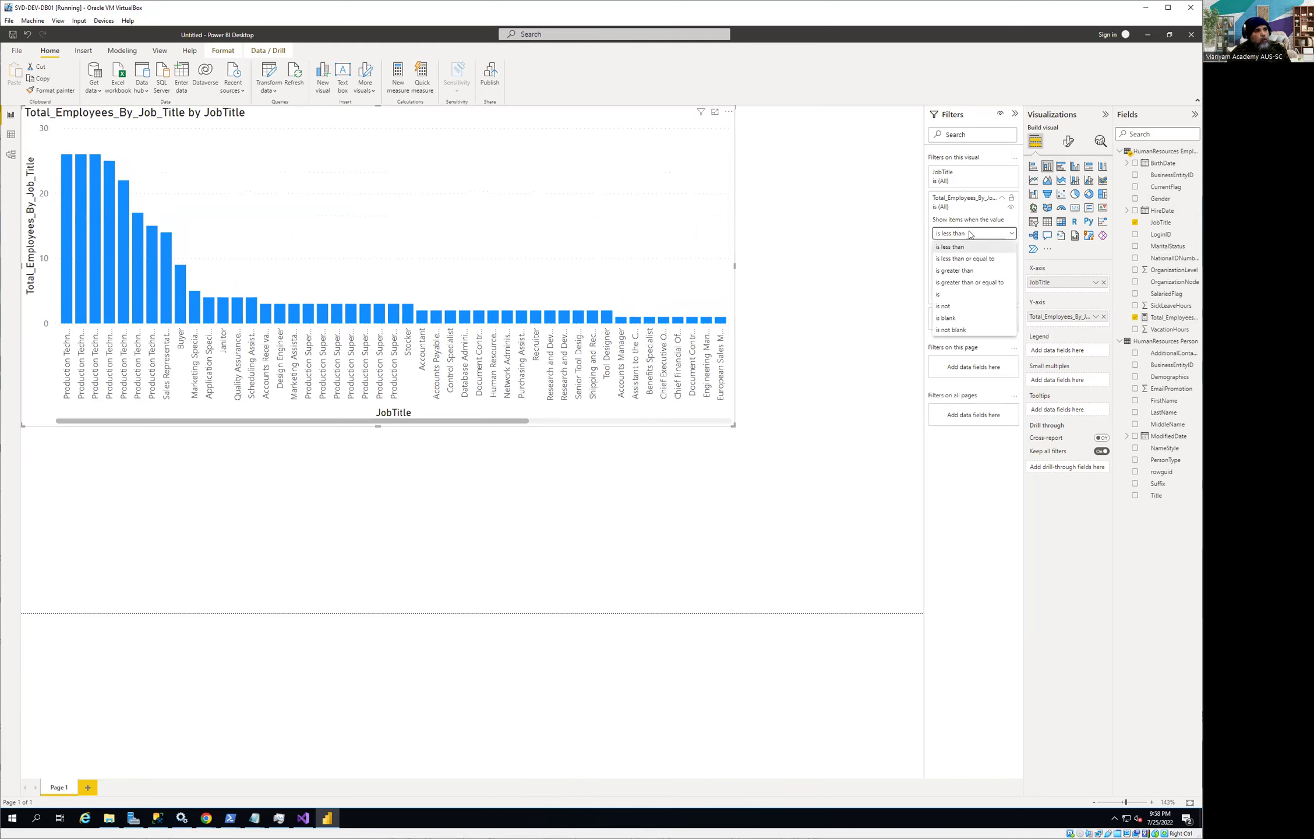
{"action": "left_click", "coordinate": [1093, 554]}
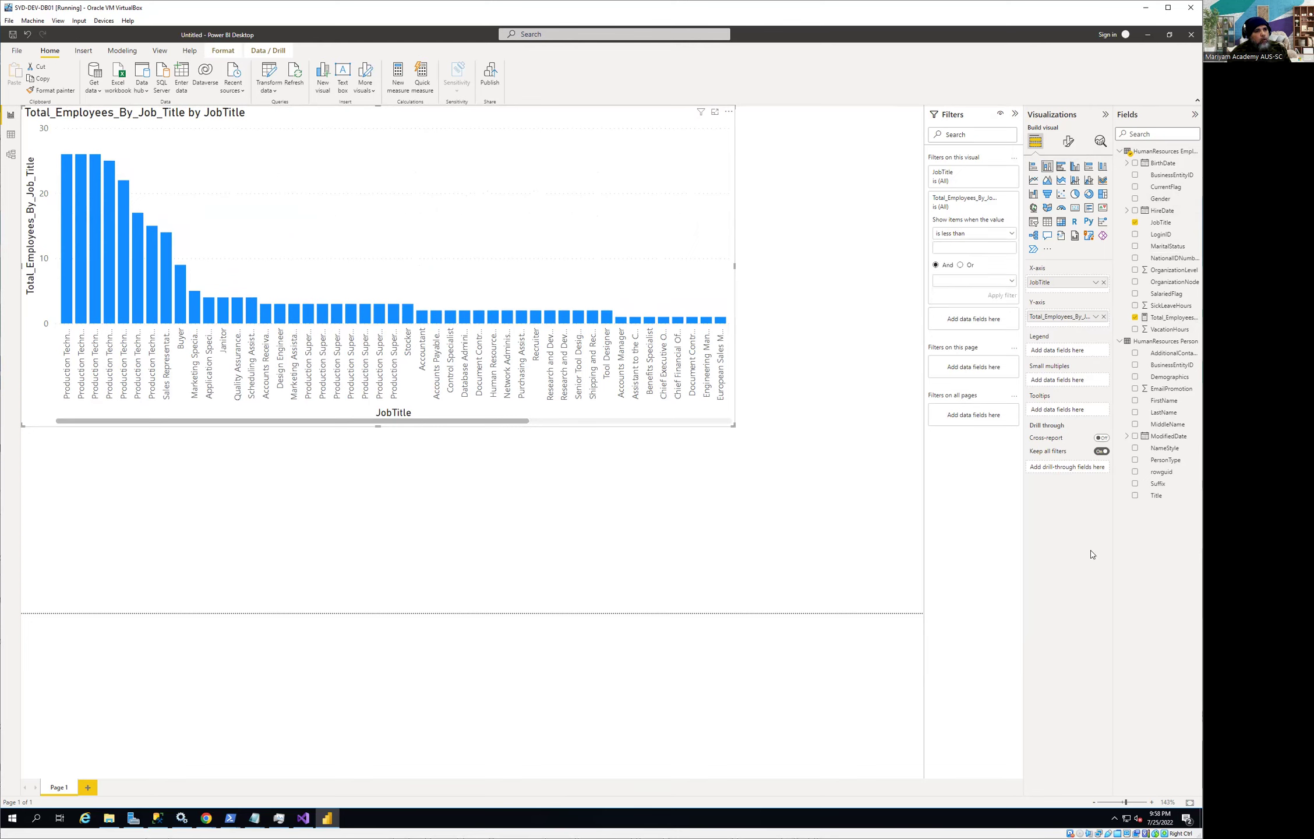
{"action": "left_click", "coordinate": [1095, 282]}
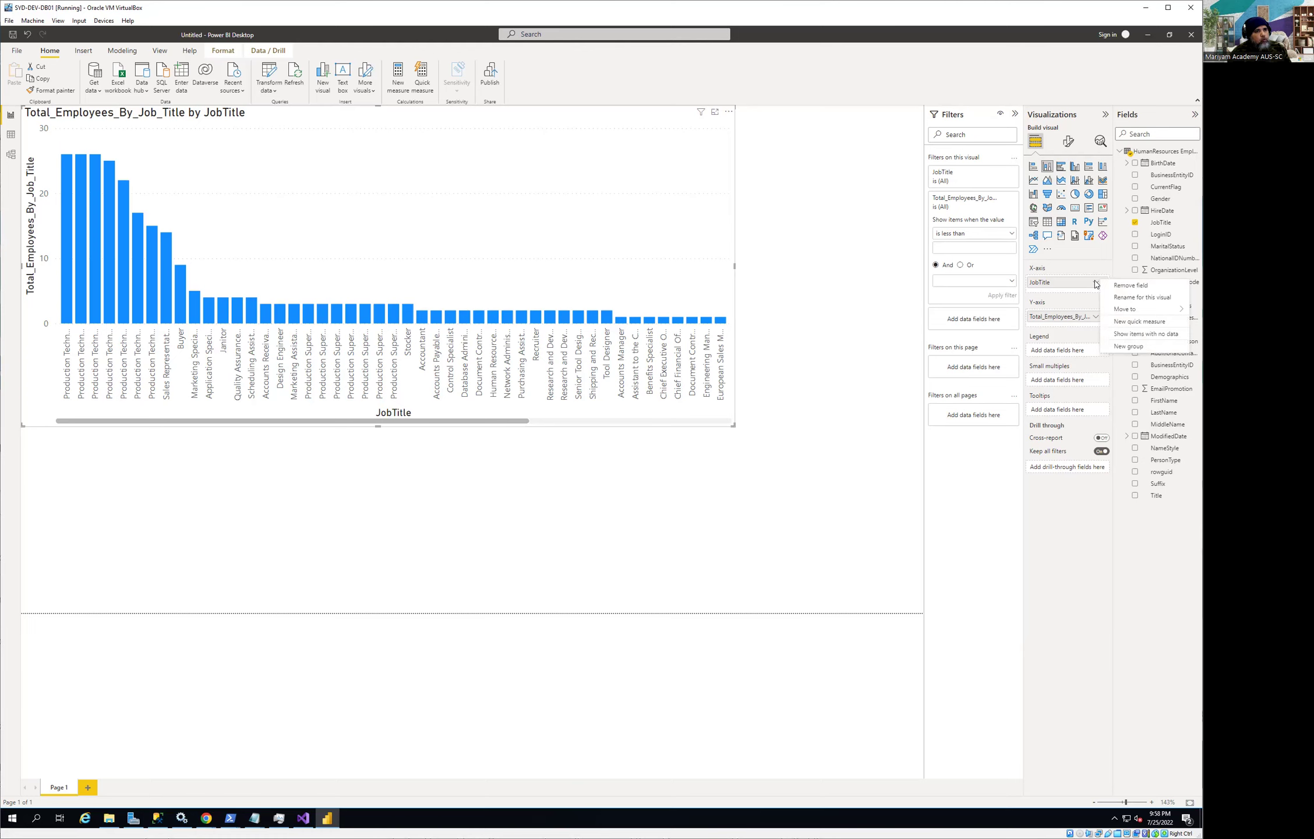
{"action": "mouse_move", "coordinate": [1108, 311]}
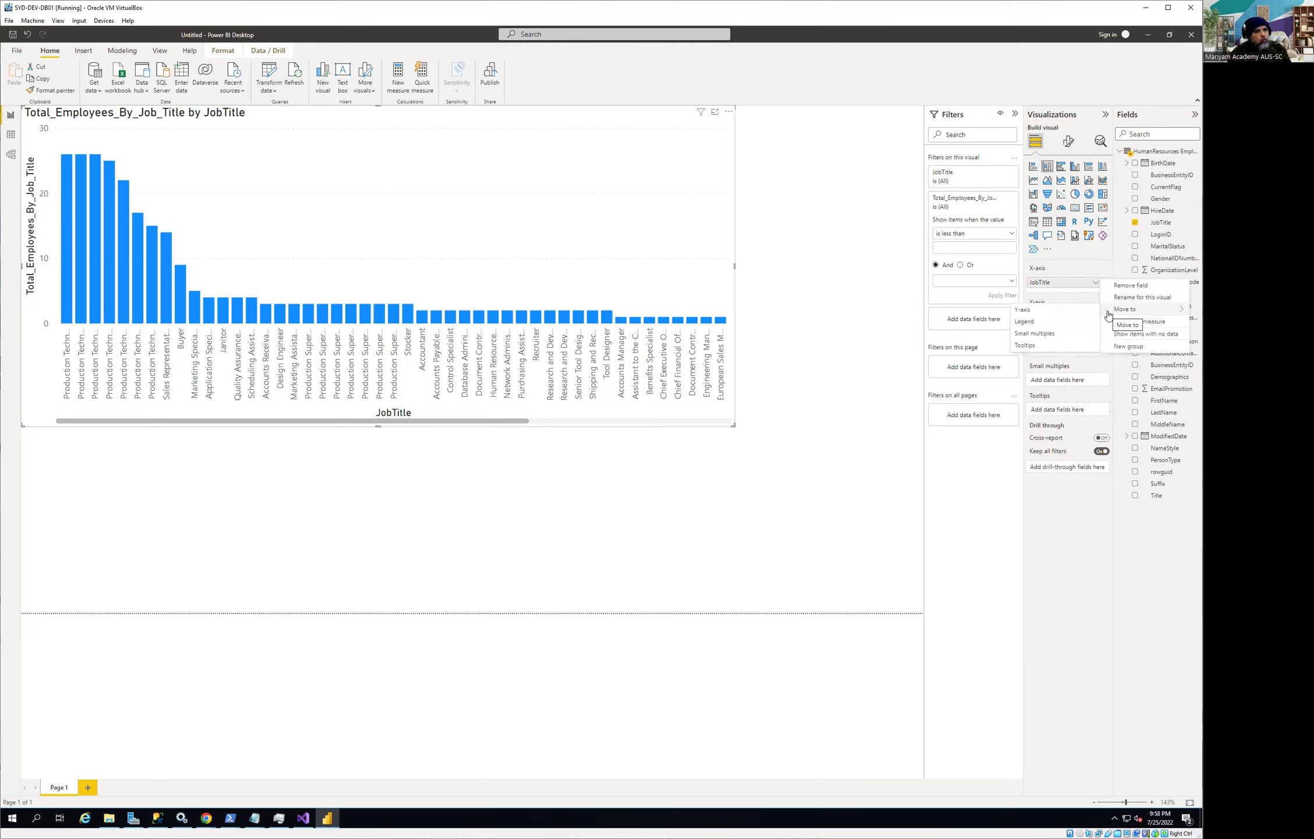
{"action": "left_click", "coordinate": [1059, 315]}
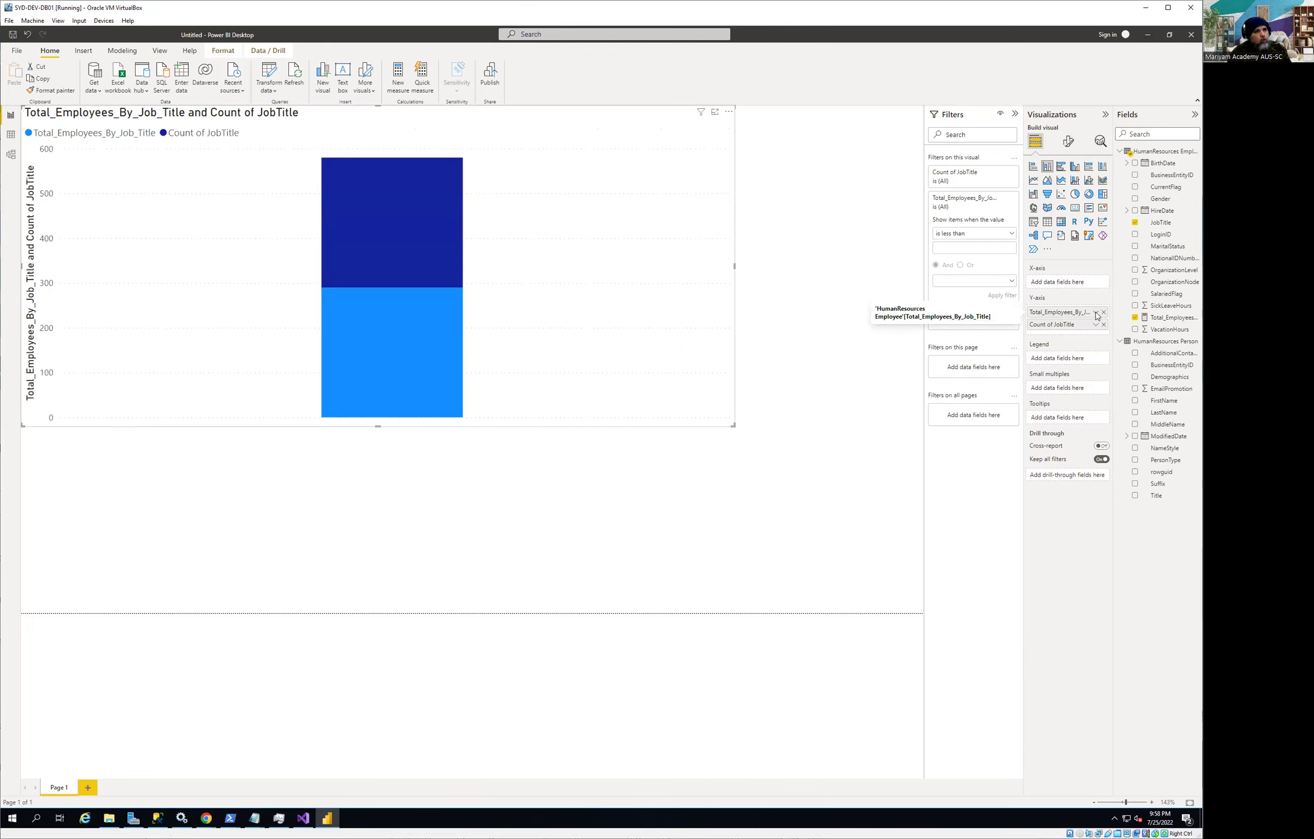
{"action": "left_click", "coordinate": [1096, 313]}
{"action": "mouse_move", "coordinate": [1125, 350]}
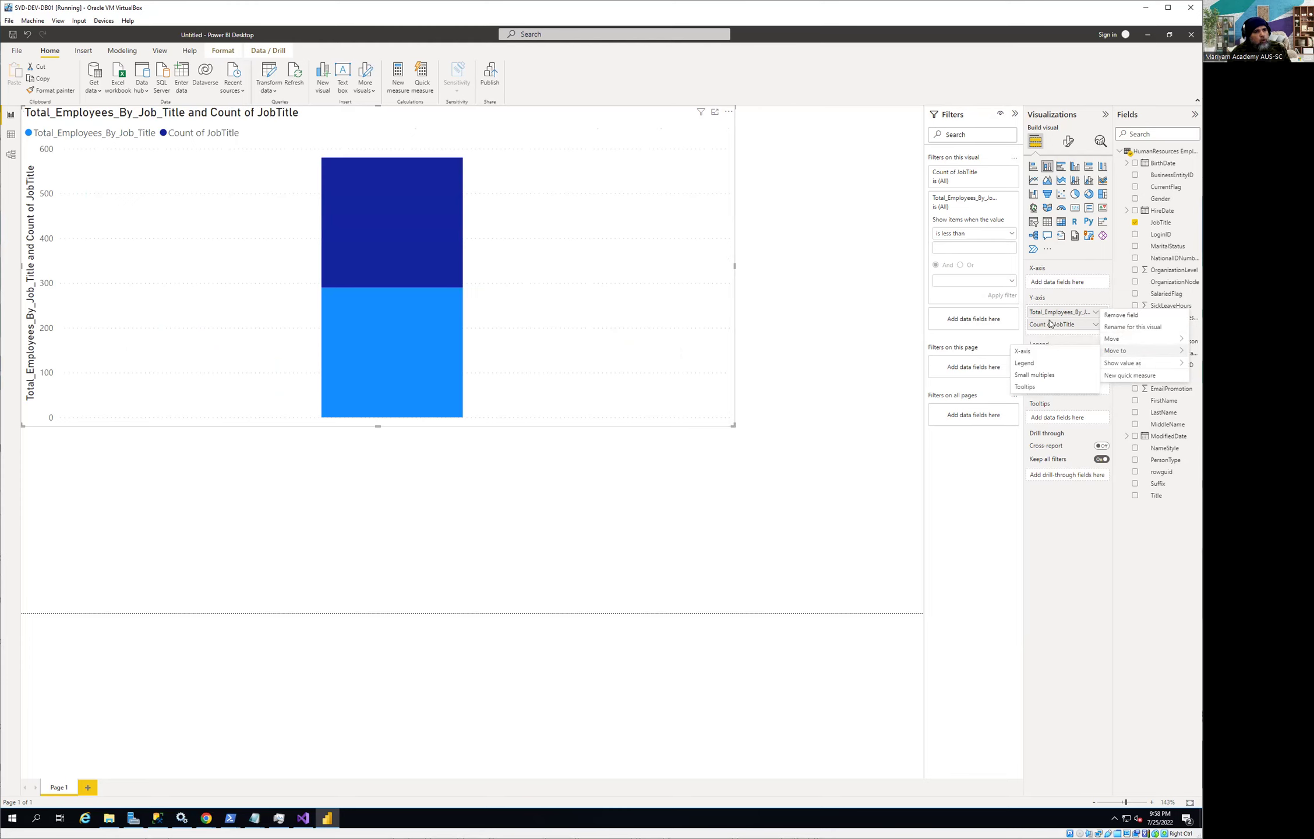
{"action": "left_click", "coordinate": [1076, 324]}
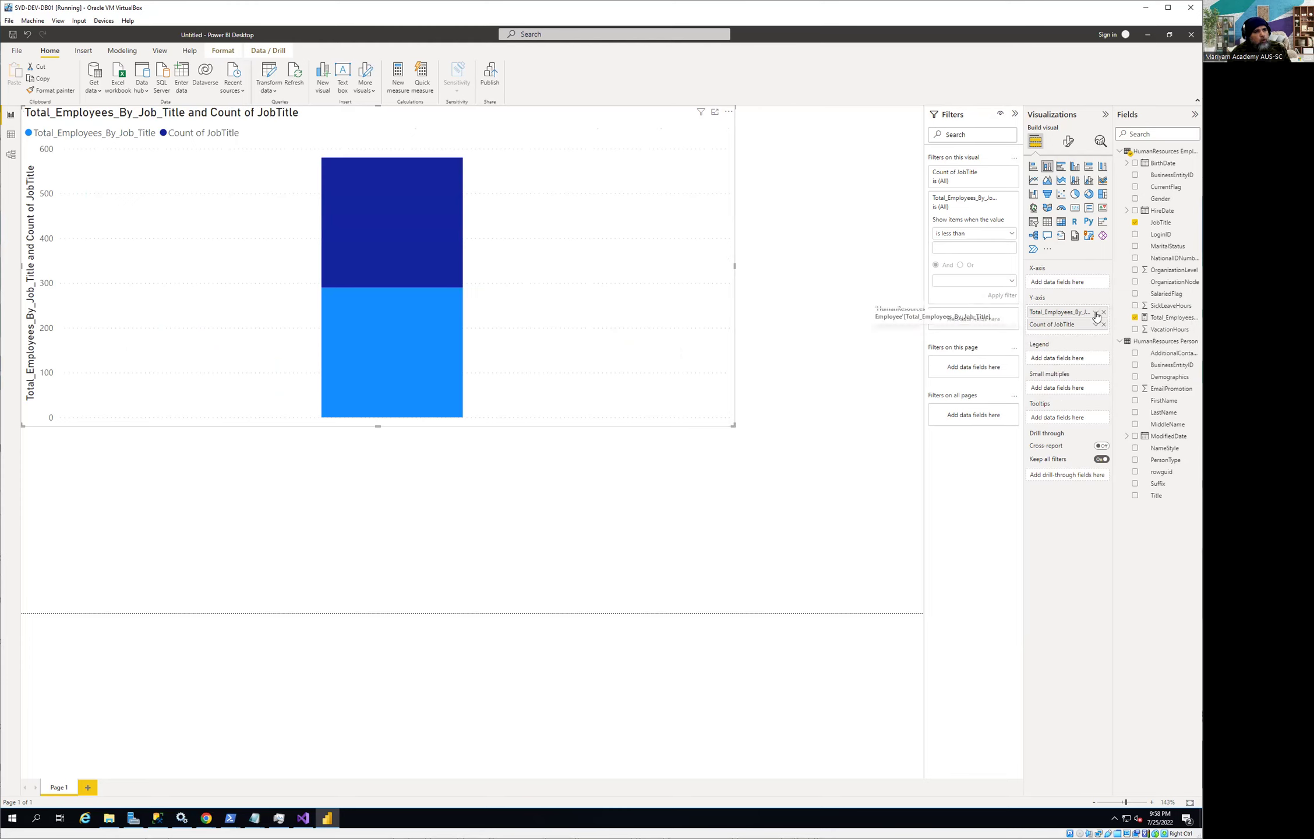
{"action": "left_click", "coordinate": [1096, 315]}
{"action": "mouse_move", "coordinate": [1111, 341]}
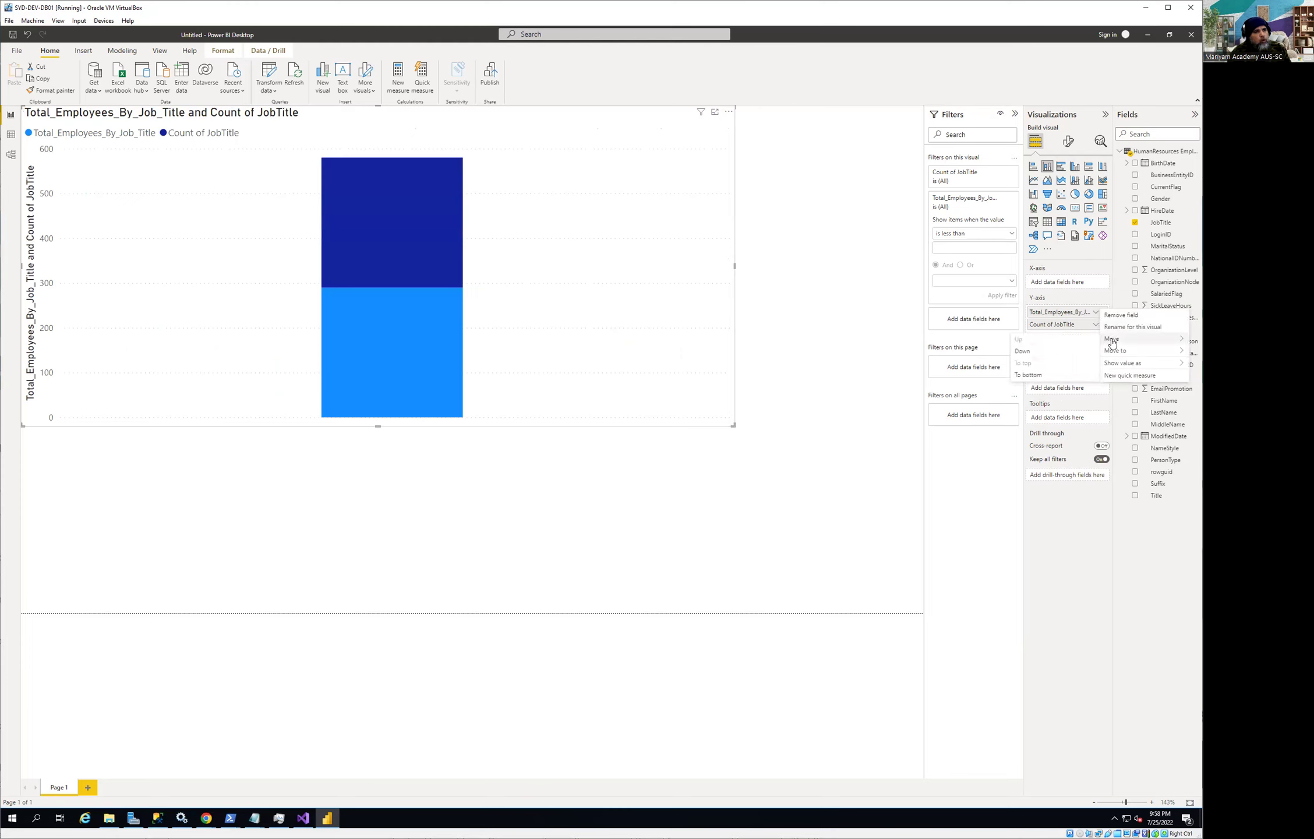
{"action": "left_click", "coordinate": [1073, 328]}
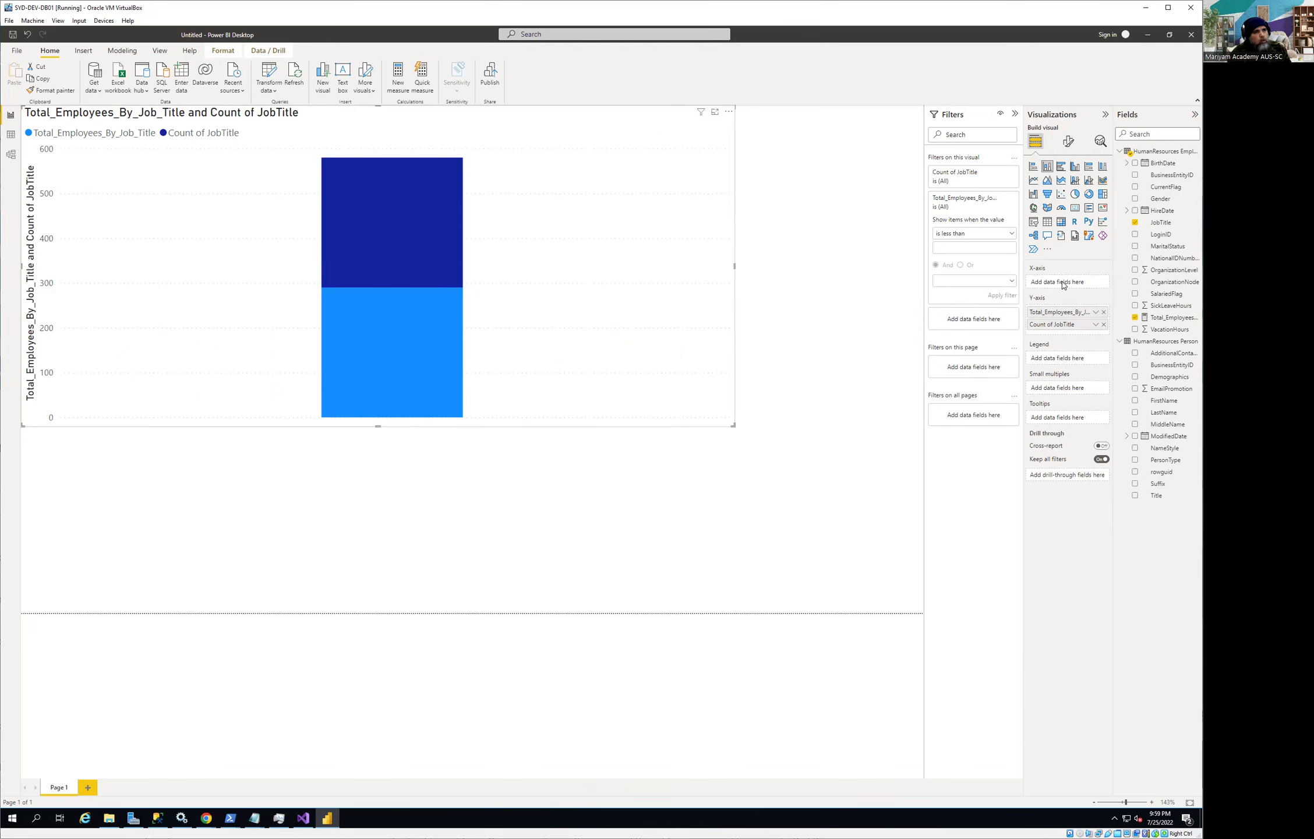
{"action": "left_click_drag", "start_coordinate": [1065, 324], "coordinate": [1067, 287]}
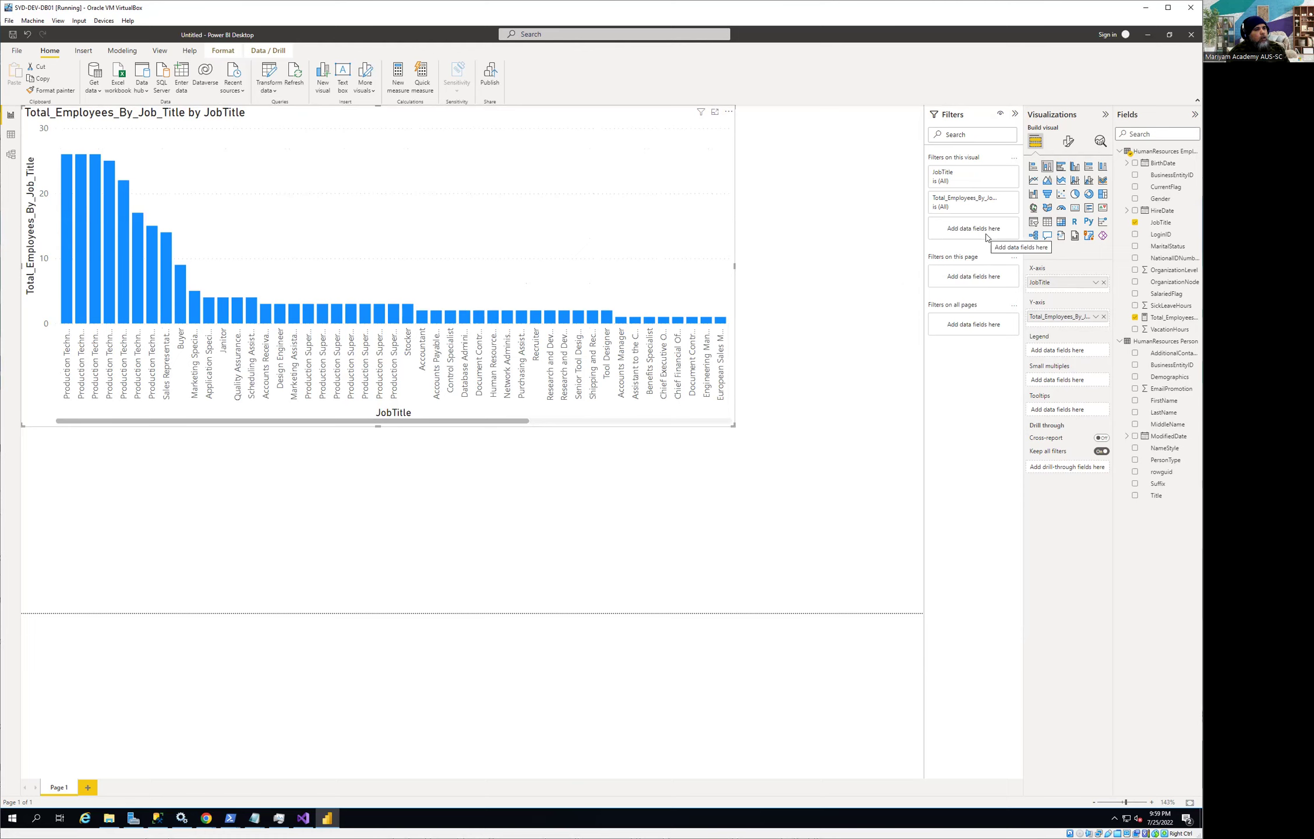
Step: Try to add a second Total_Employees_By_Job_Title filter to the column chart
{"action": "left_click", "coordinate": [1168, 228]}
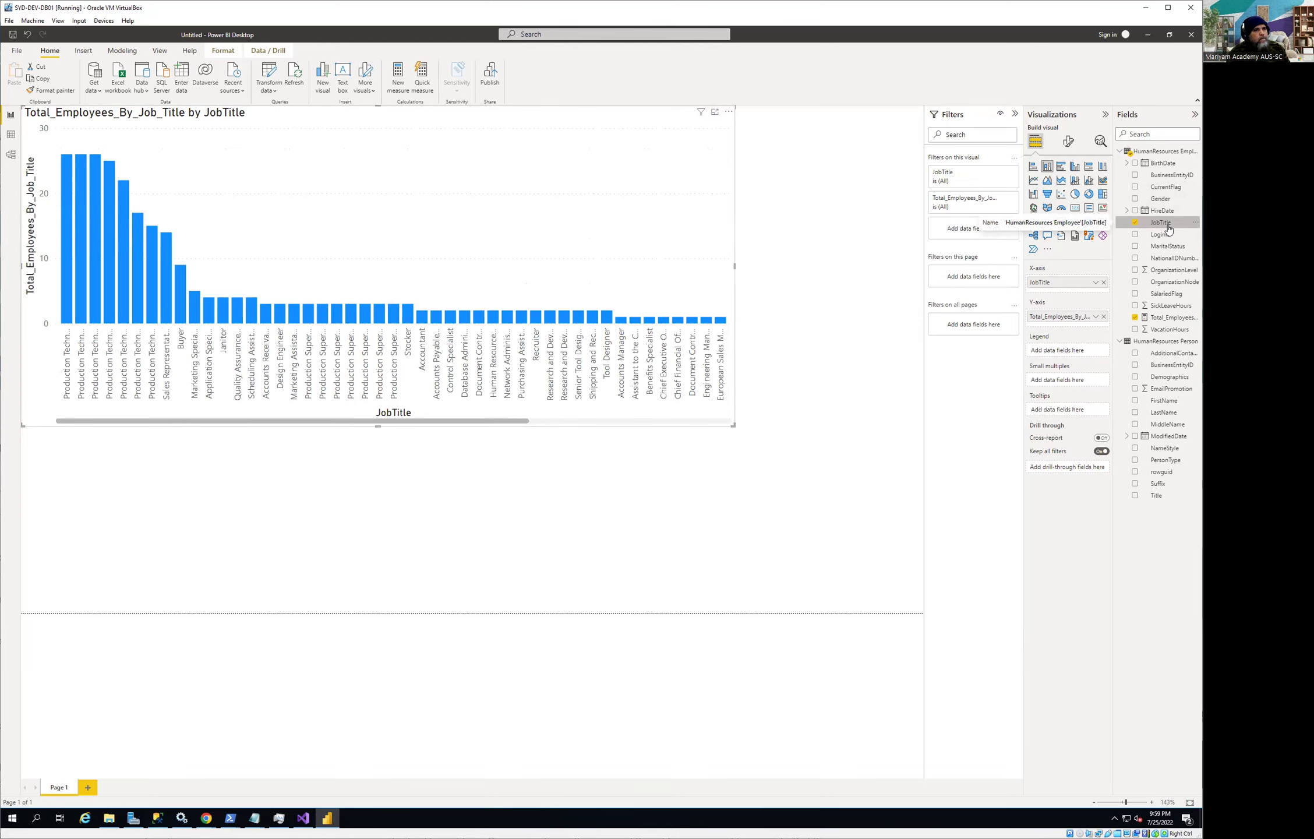
{"action": "left_click_drag", "start_coordinate": [1147, 318], "coordinate": [993, 232]}
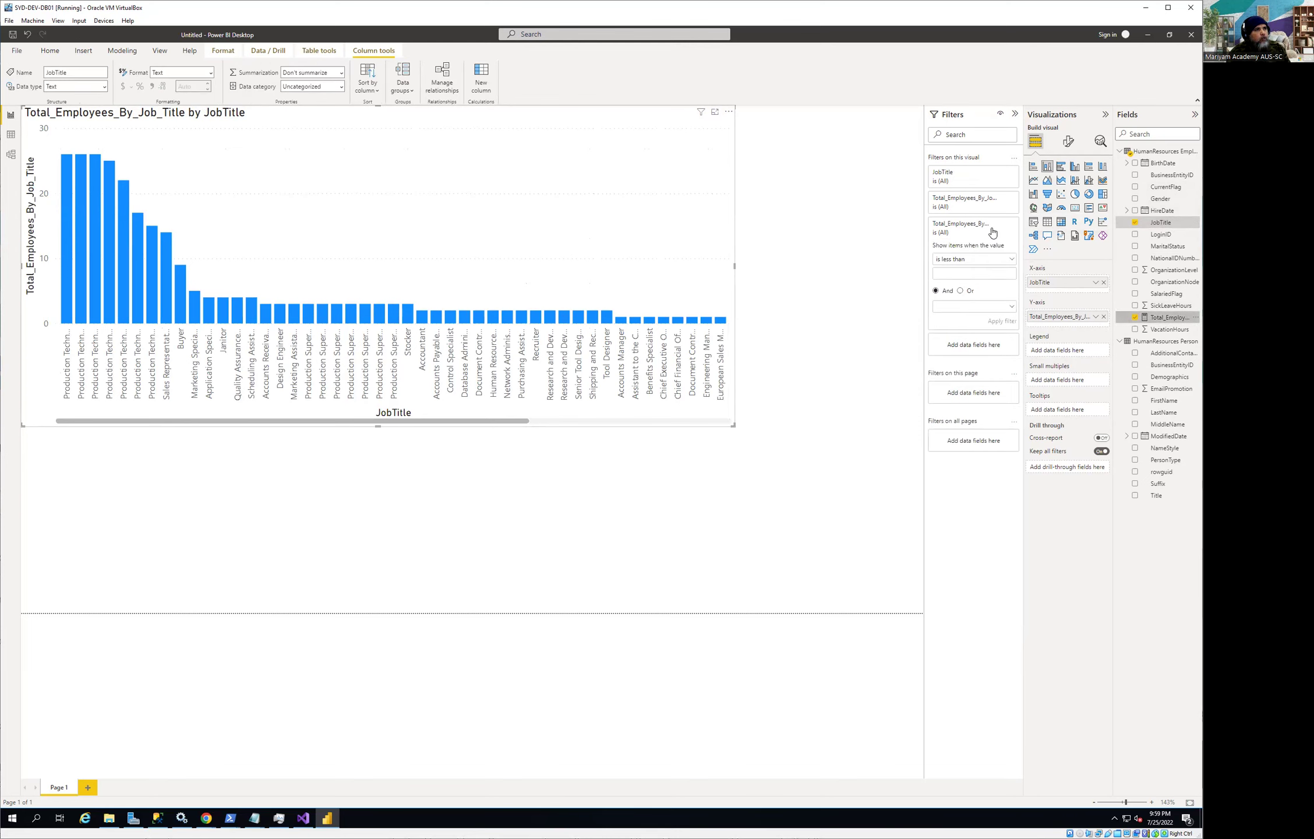
{"action": "left_click", "coordinate": [1009, 262]}
{"action": "left_click", "coordinate": [1012, 260]}
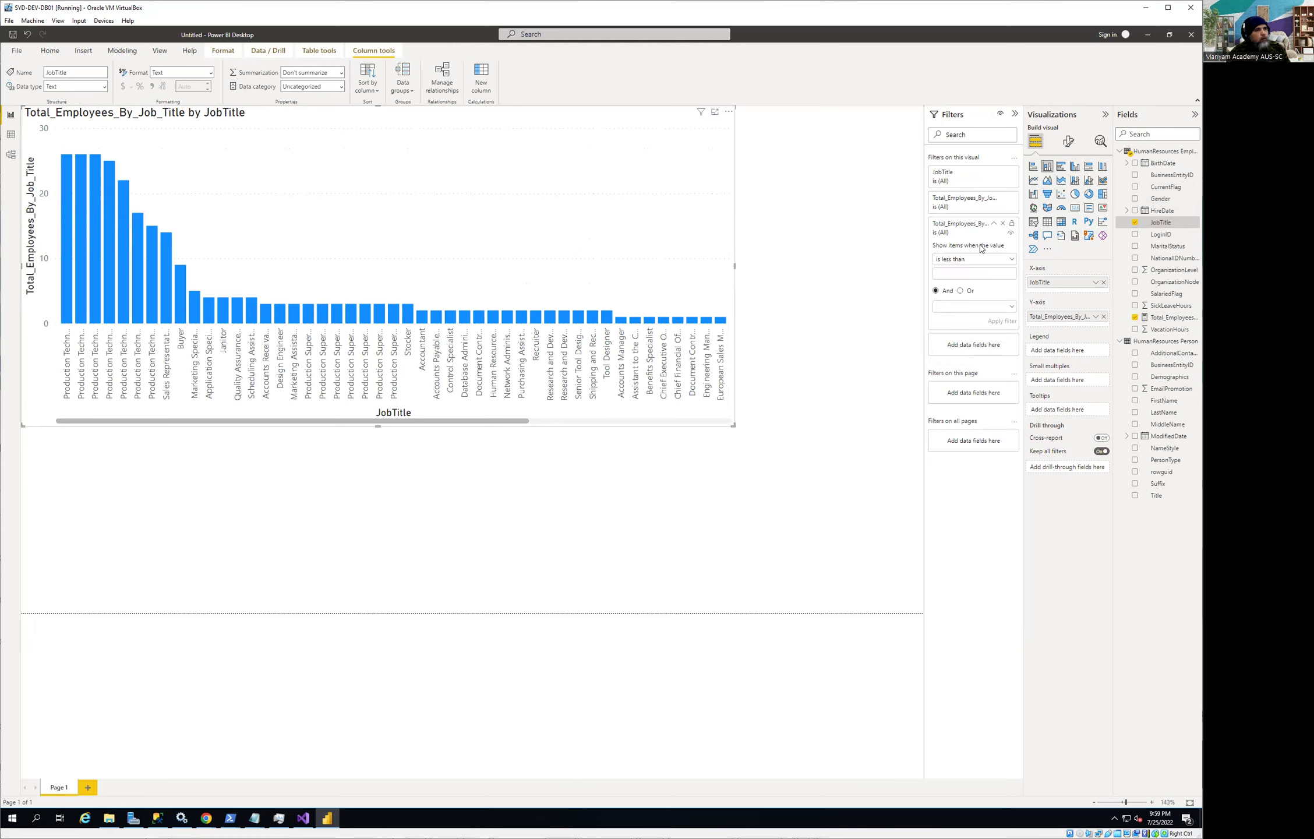
{"action": "left_click", "coordinate": [1012, 307]}
{"action": "left_click", "coordinate": [1012, 308]}
{"action": "left_click", "coordinate": [1012, 308]}
{"action": "left_click", "coordinate": [964, 234]}
Step: Remove the duplicate measure filter and apply a Top N filter on JobTitle showing the top 5 by Total_Employees_By_Job_Title
{"action": "left_click", "coordinate": [948, 183]}
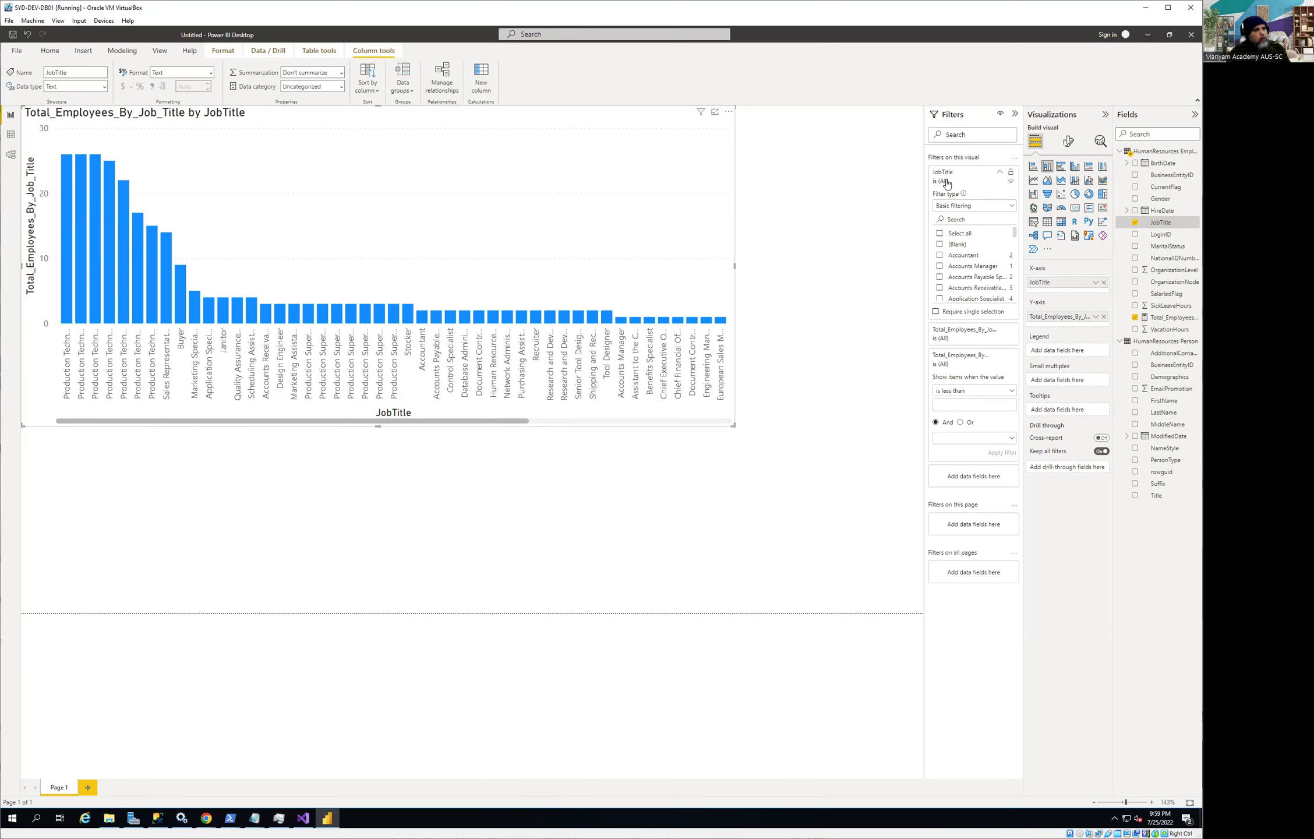
{"action": "left_click", "coordinate": [968, 207]}
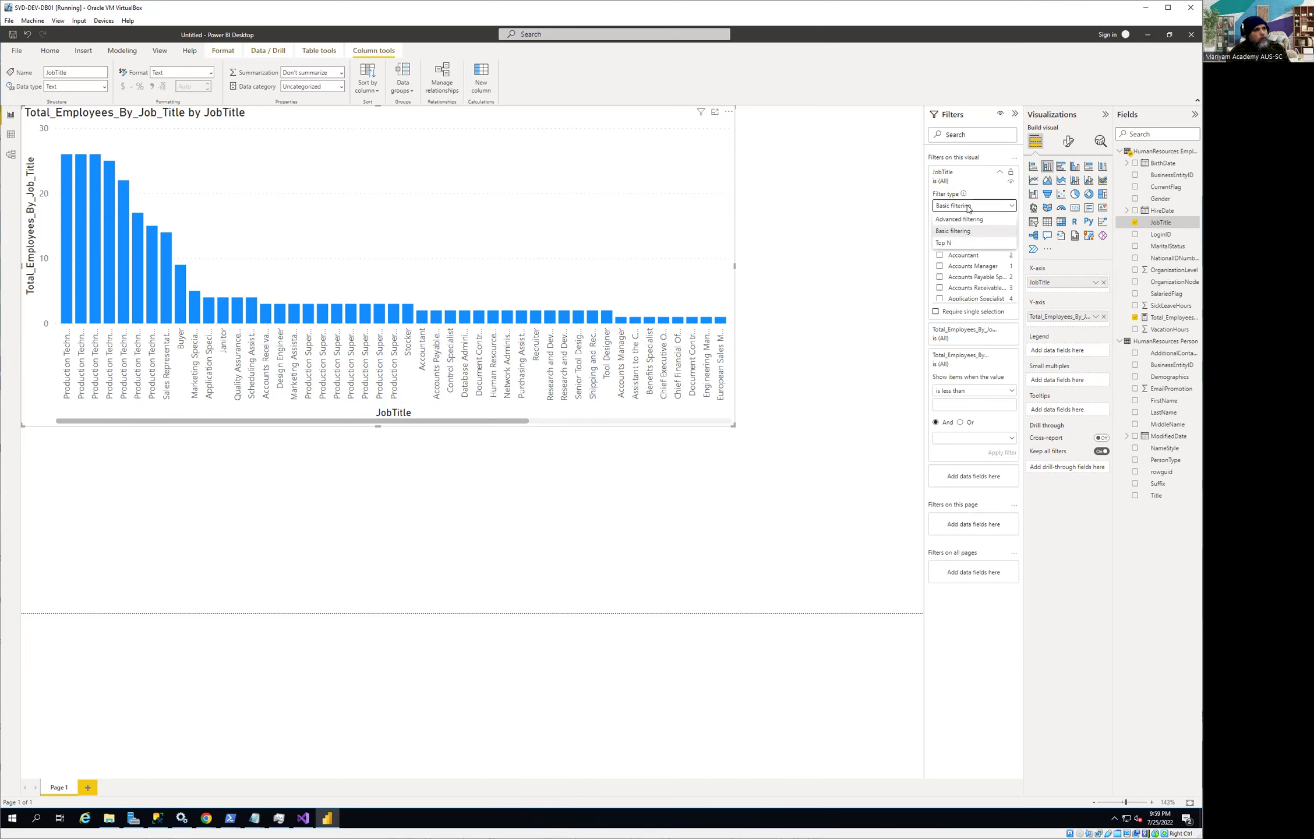
{"action": "left_click", "coordinate": [945, 243]}
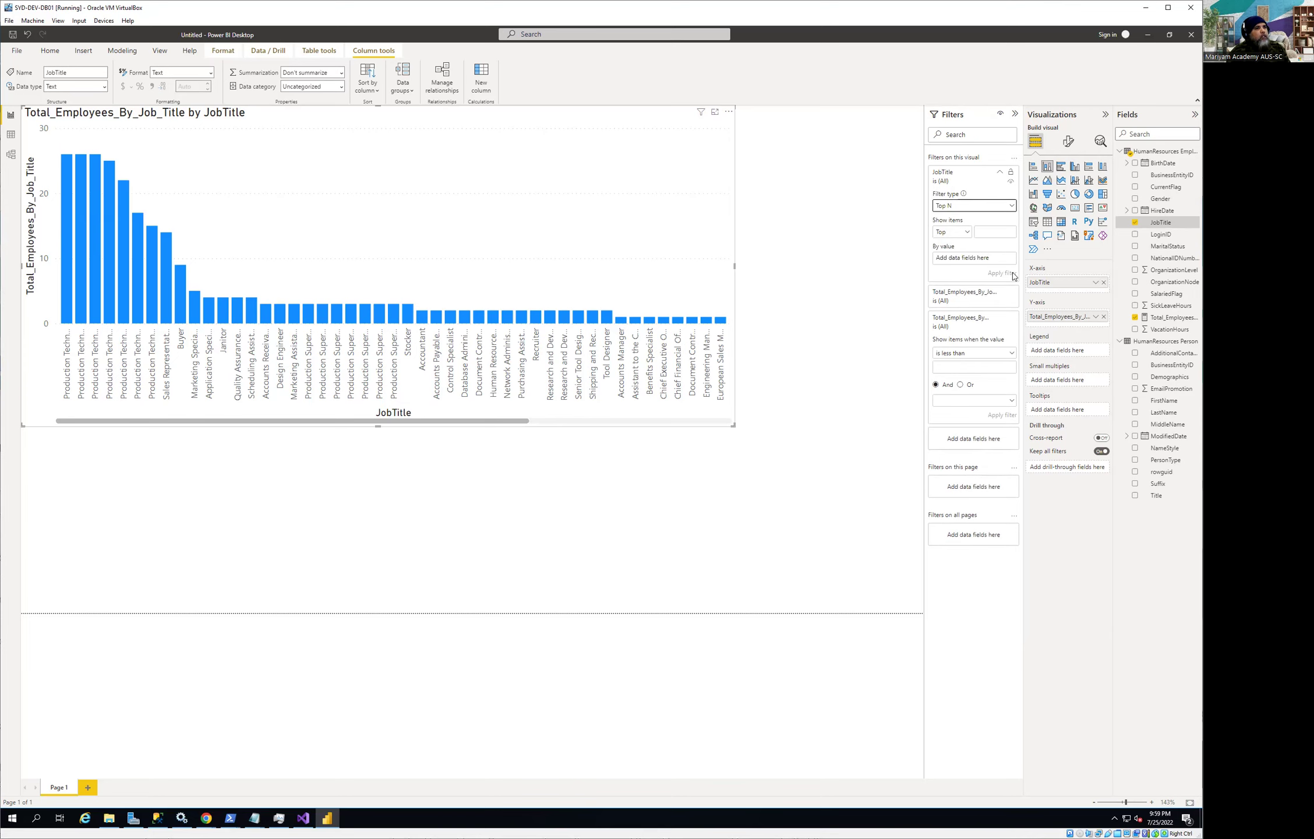
{"action": "left_click", "coordinate": [1002, 318]}
{"action": "left_click", "coordinate": [996, 236]}
{"action": "type", "text": "5"}
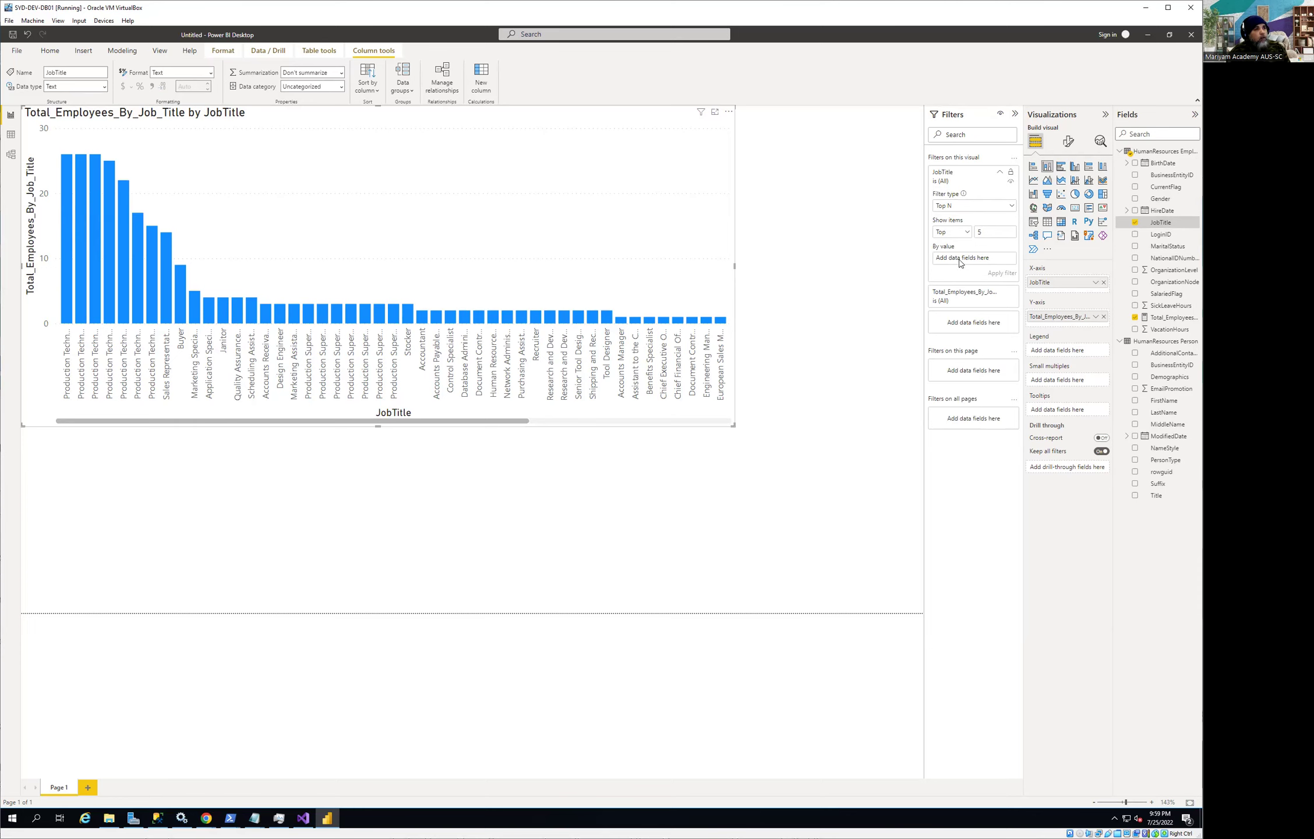
{"action": "left_click_drag", "start_coordinate": [1180, 319], "coordinate": [1002, 259]}
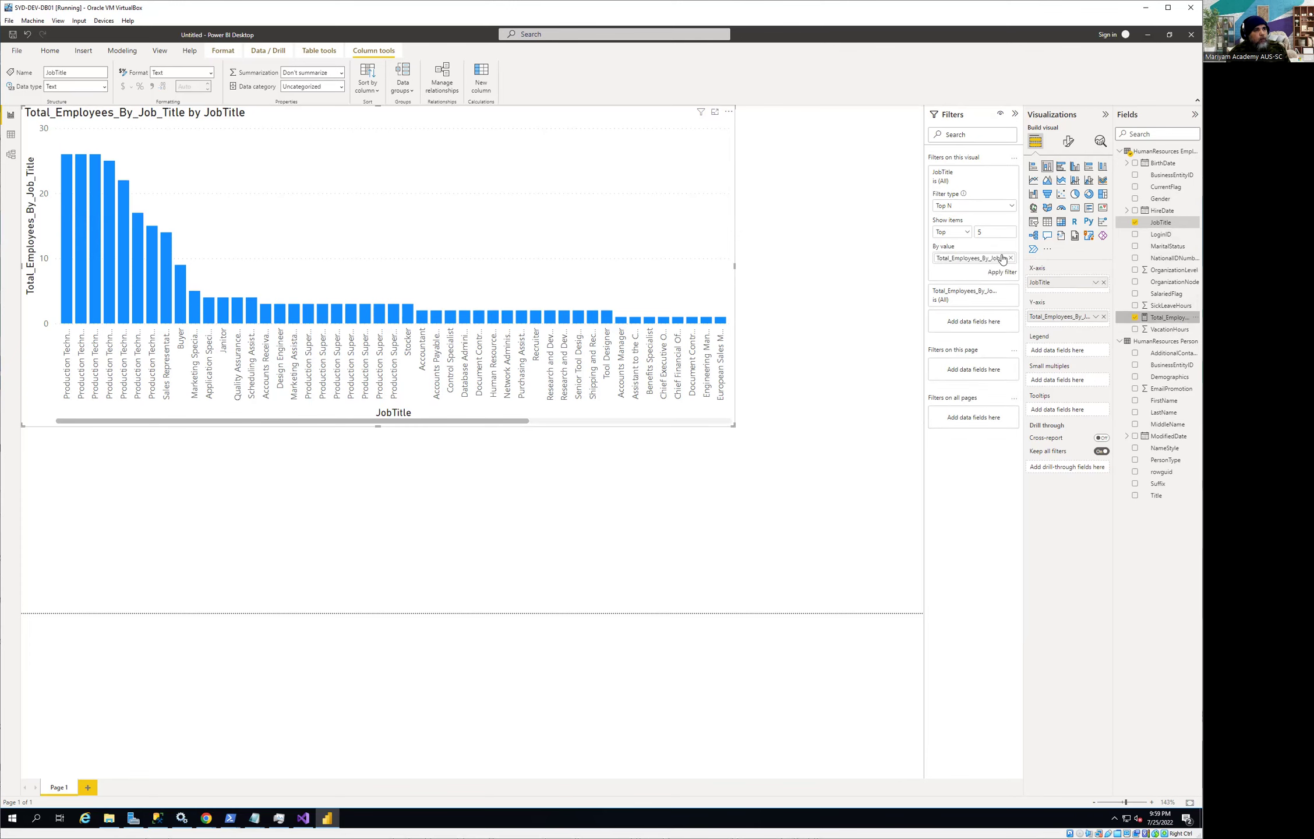
{"action": "left_click", "coordinate": [1009, 272]}
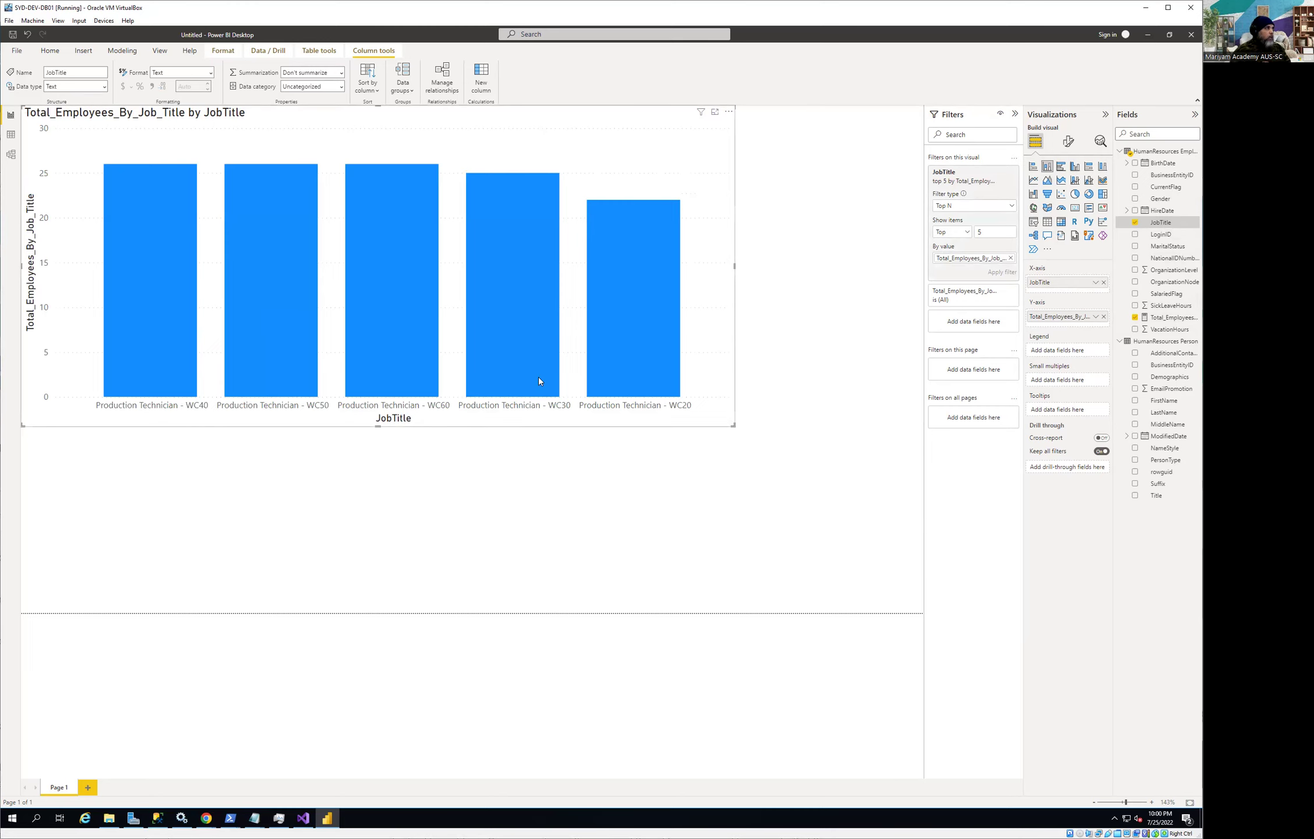
Step: Examine the DAX formula of the Total_Employees_By_Job_Title measure
{"action": "mouse_move", "coordinate": [635, 373]}
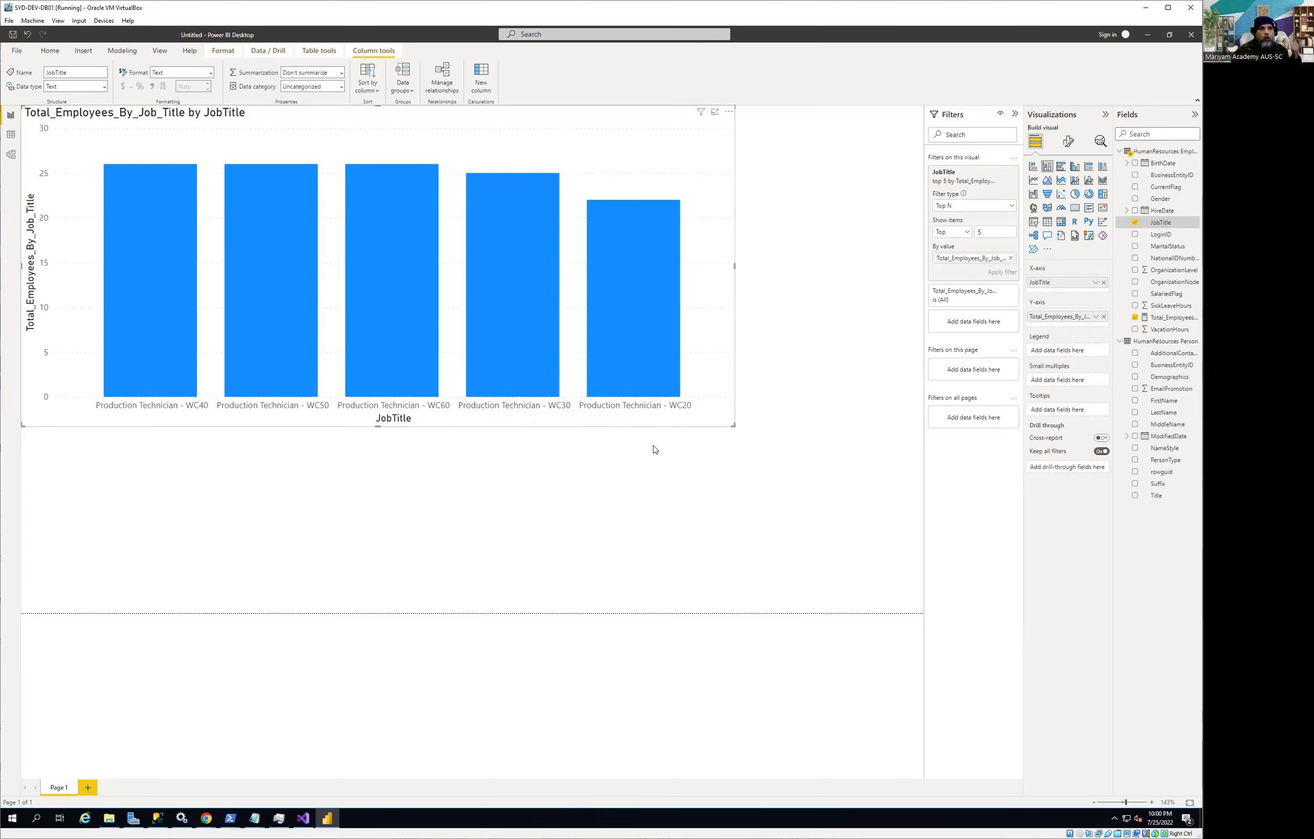
{"action": "right_click", "coordinate": [1175, 188]}
{"action": "right_click", "coordinate": [1170, 179]}
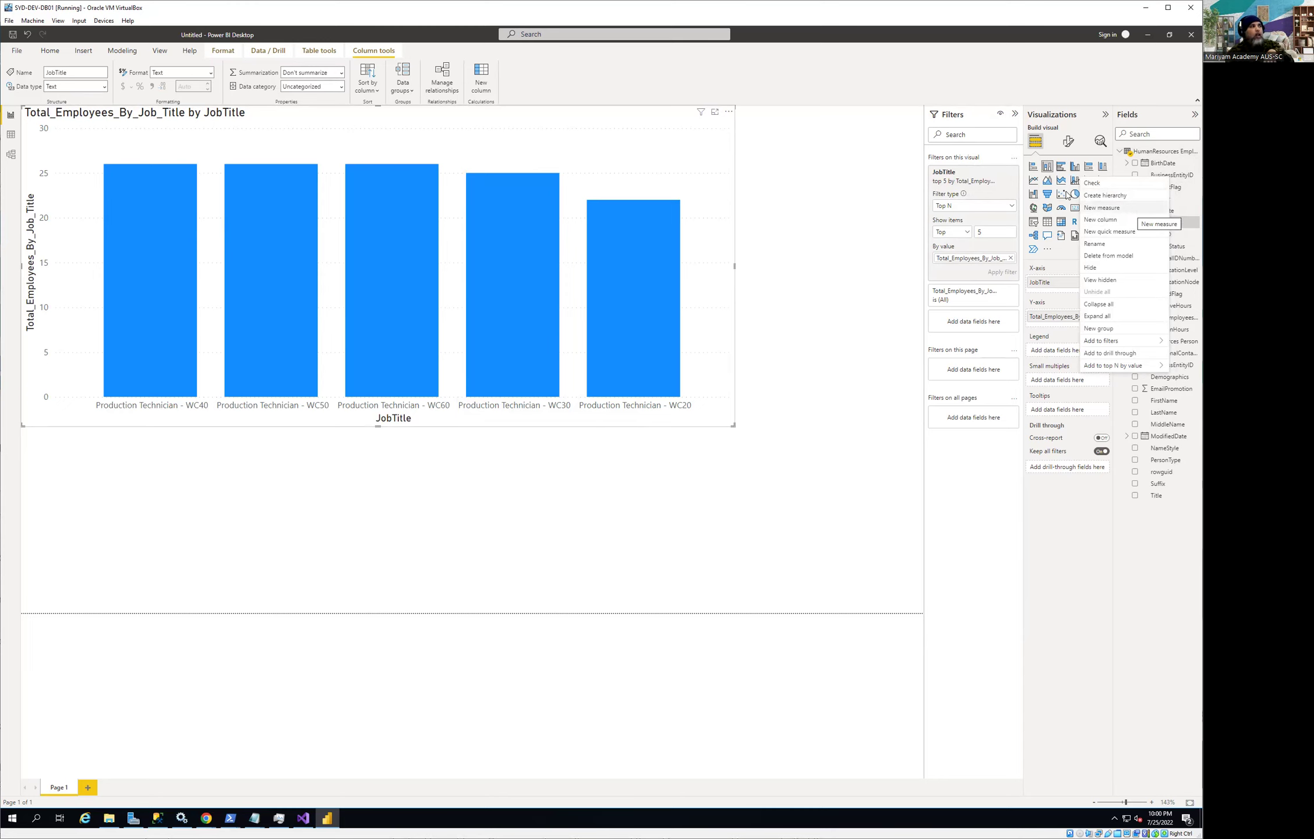
{"action": "left_click", "coordinate": [1189, 354]}
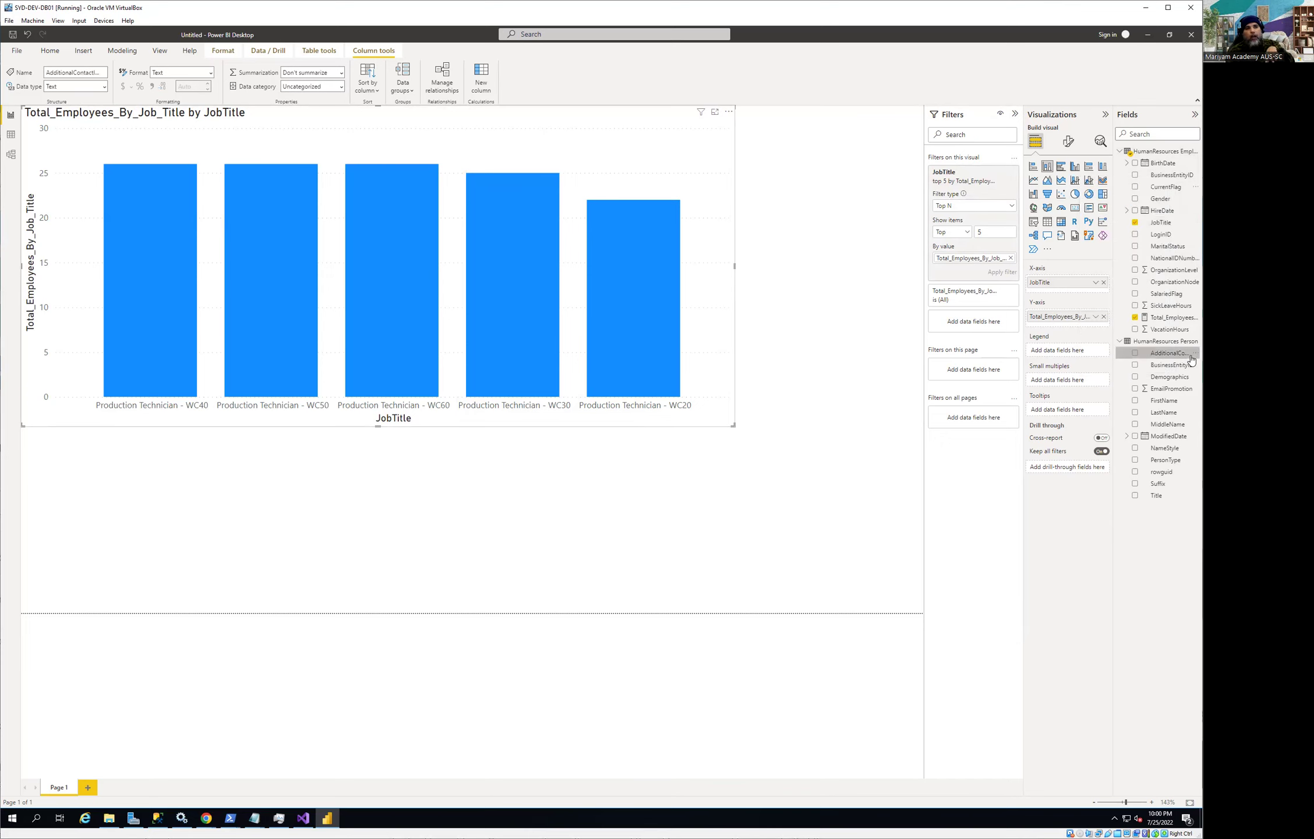
{"action": "left_click", "coordinate": [1179, 317]}
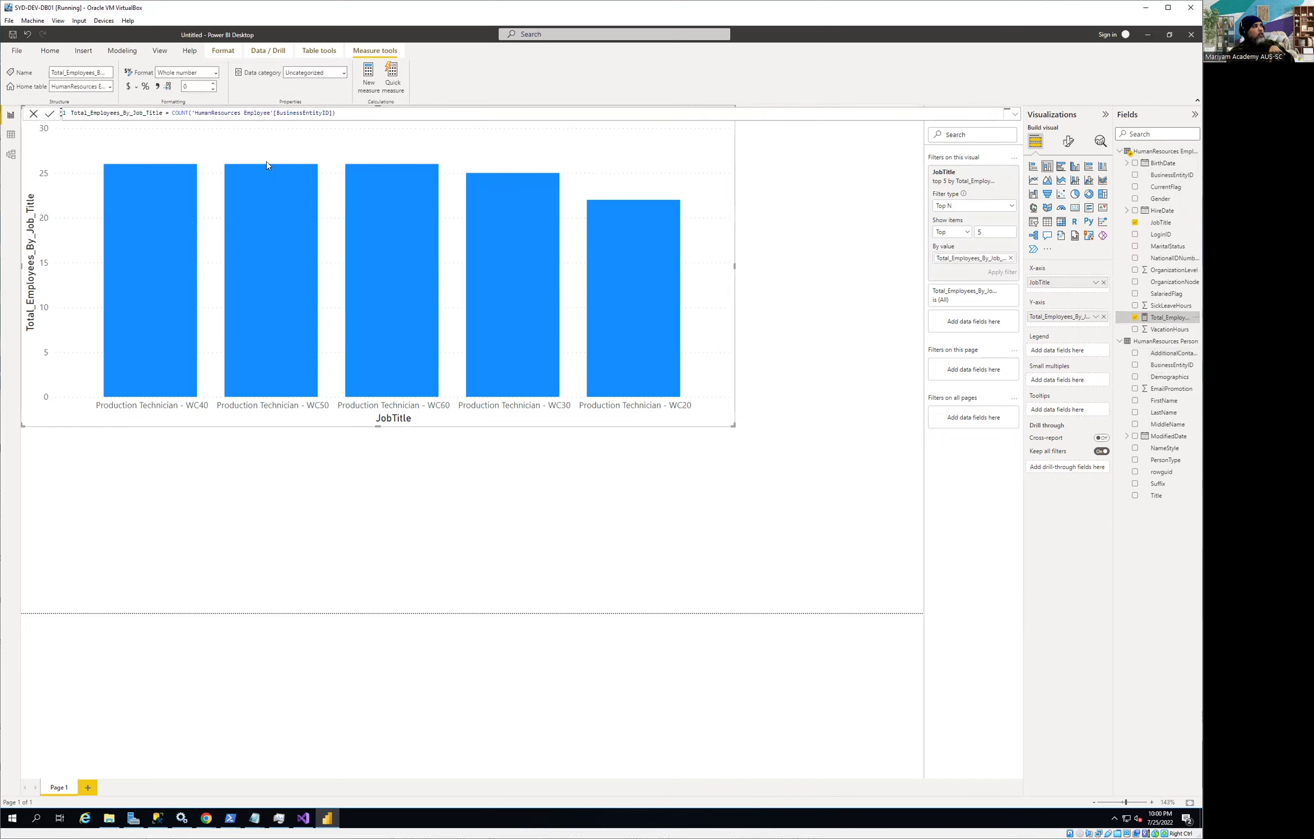
{"action": "left_click", "coordinate": [198, 113]}
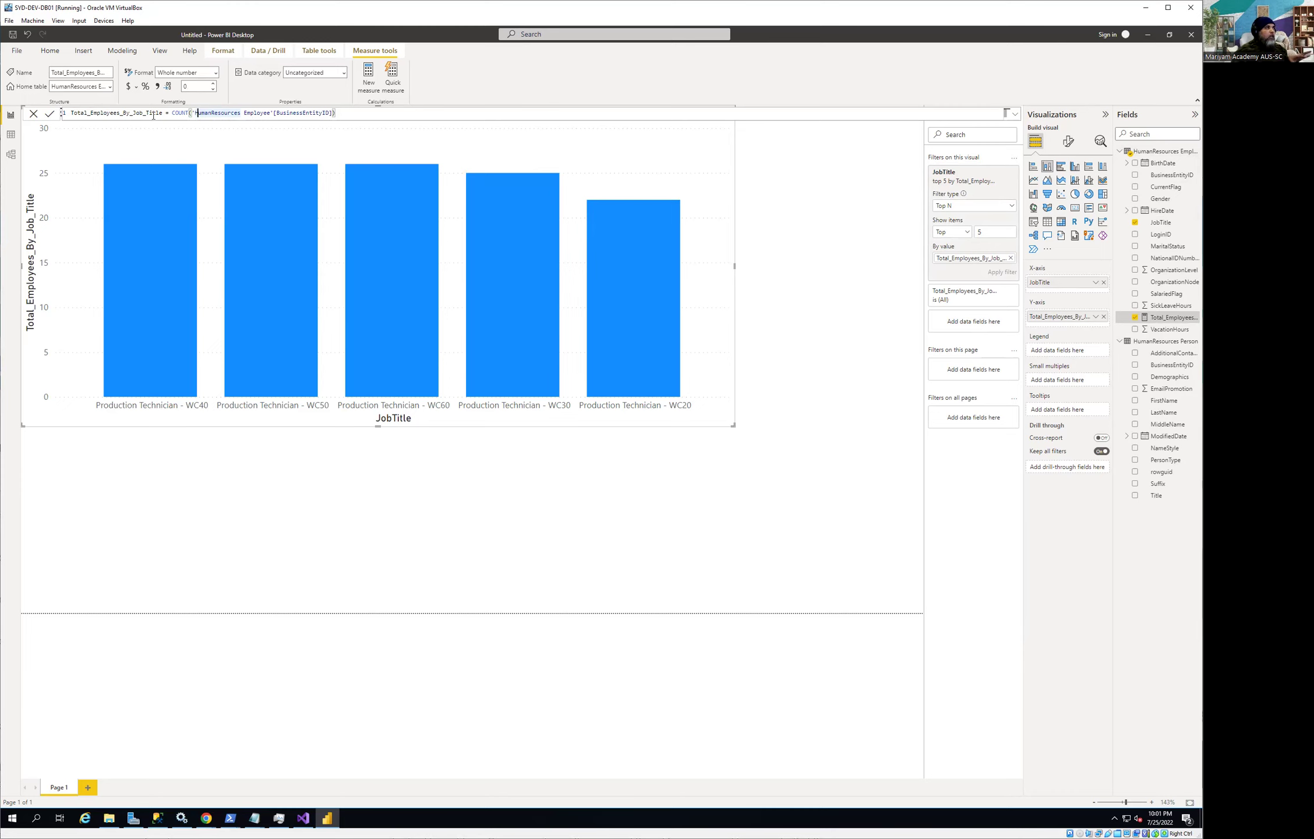
{"action": "left_click", "coordinate": [187, 113]}
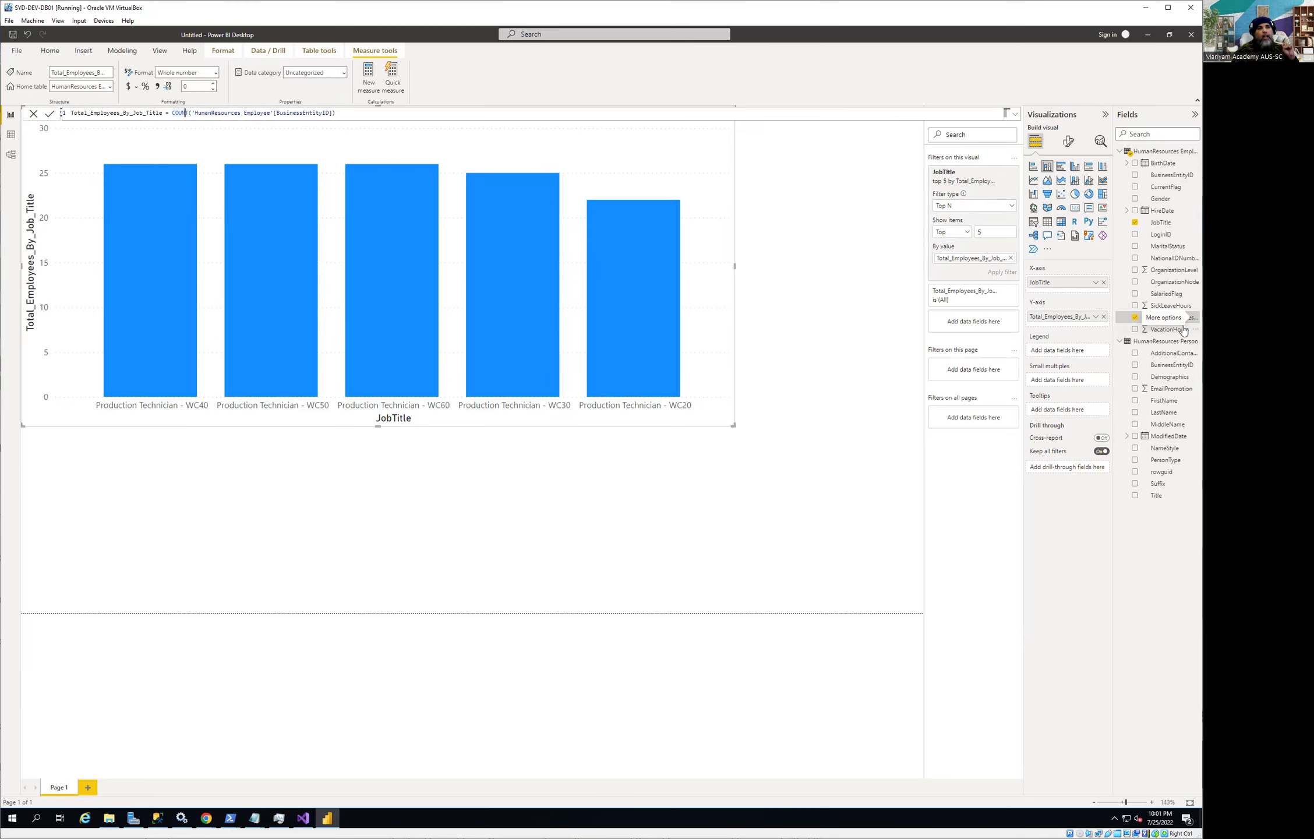
Step: Switch the JobTitle filter to show the bottom 5 by Total_Employees_By_Job_Title and apply it
{"action": "mouse_move", "coordinate": [378, 260]}
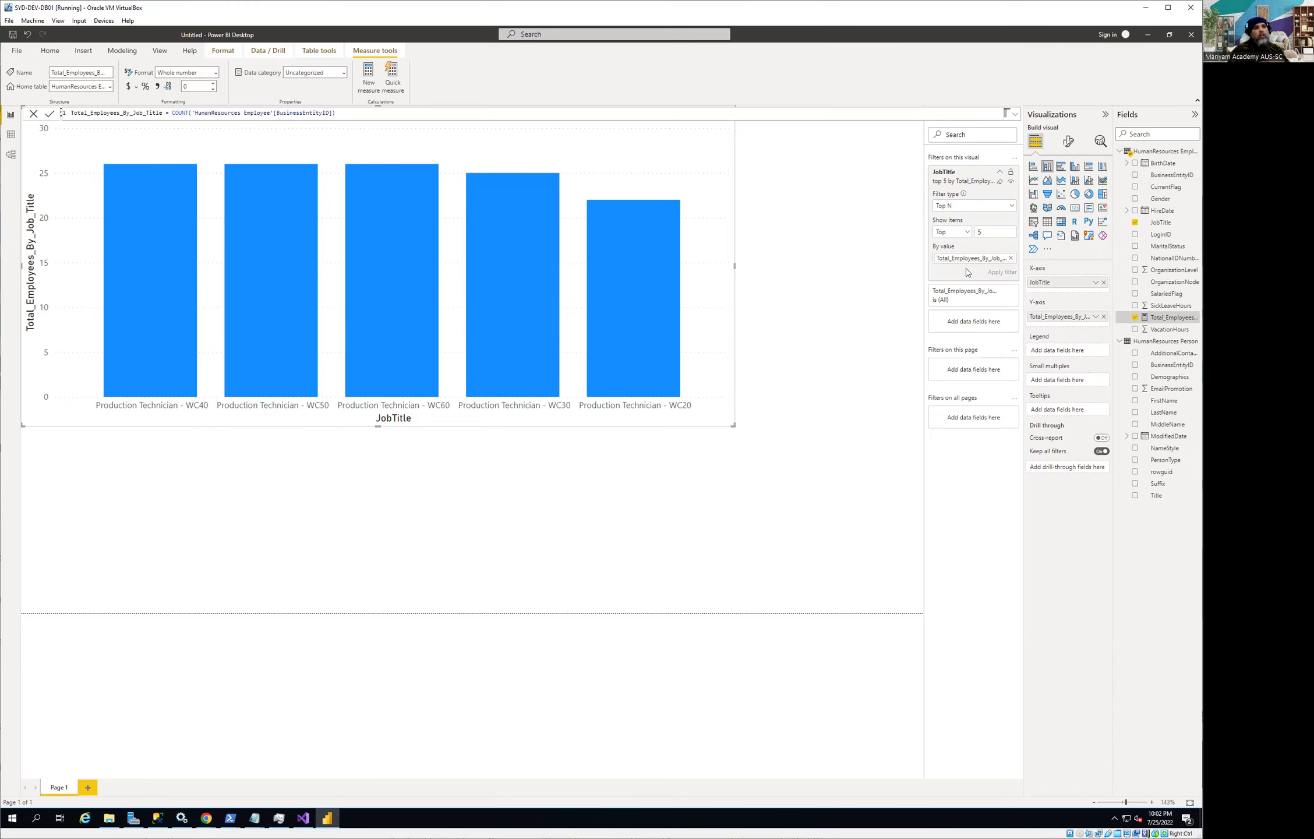
{"action": "left_click", "coordinate": [948, 232]}
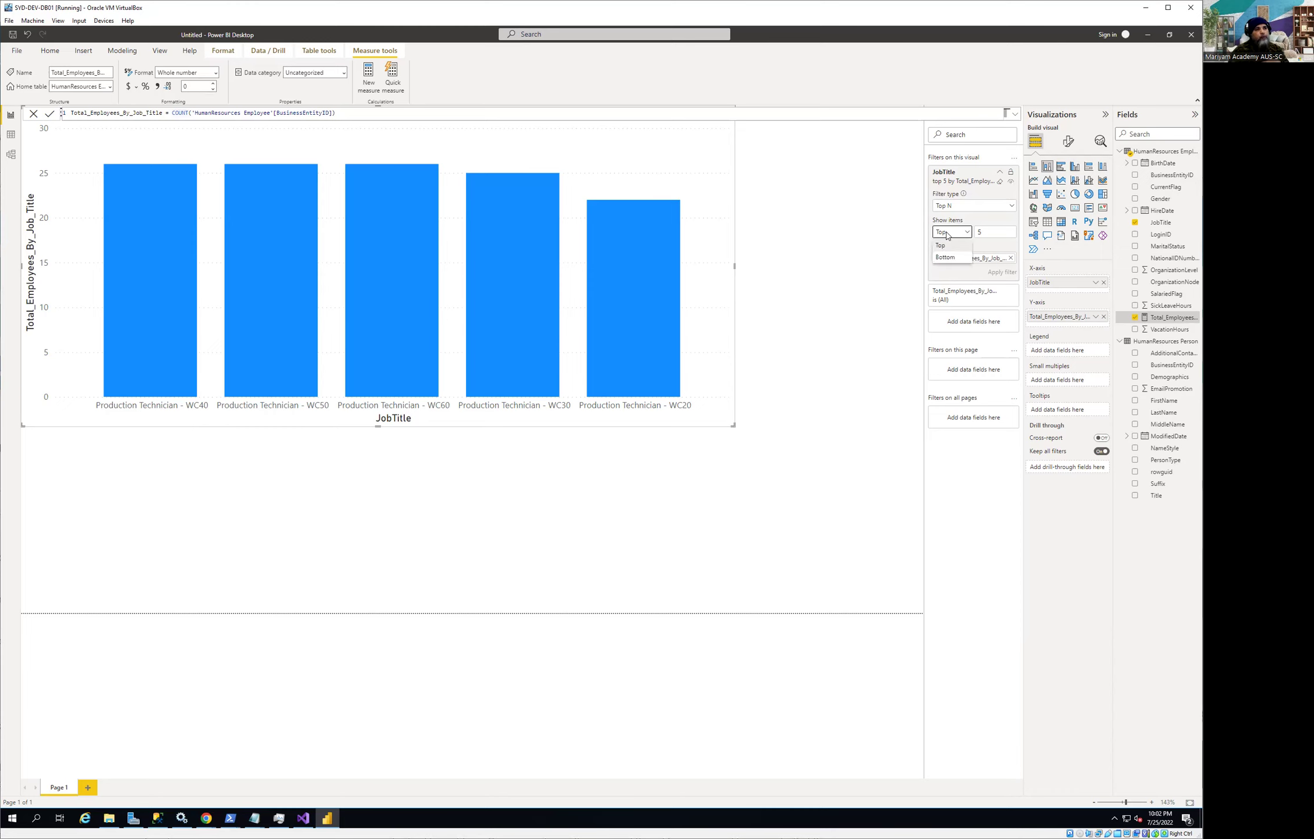
{"action": "left_click", "coordinate": [947, 258]}
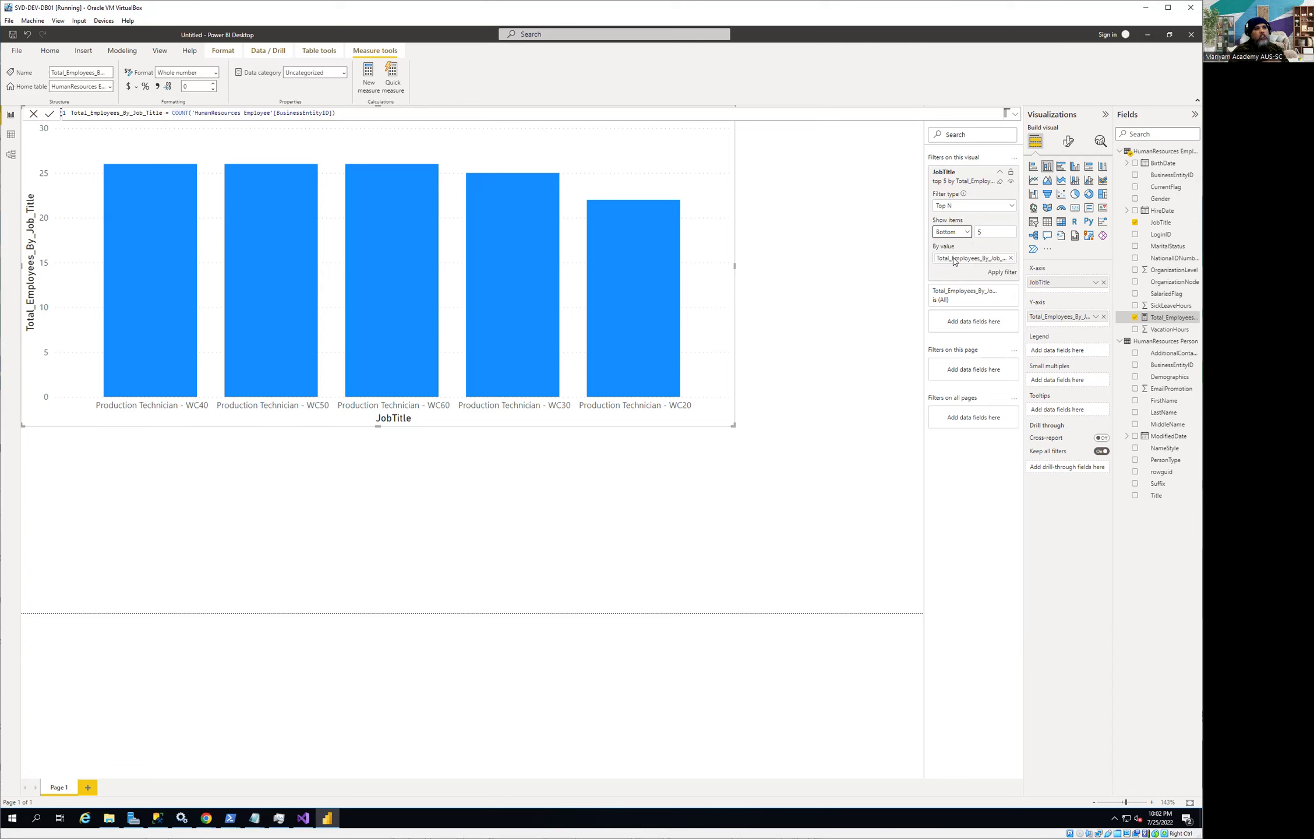
{"action": "left_click", "coordinate": [1002, 273]}
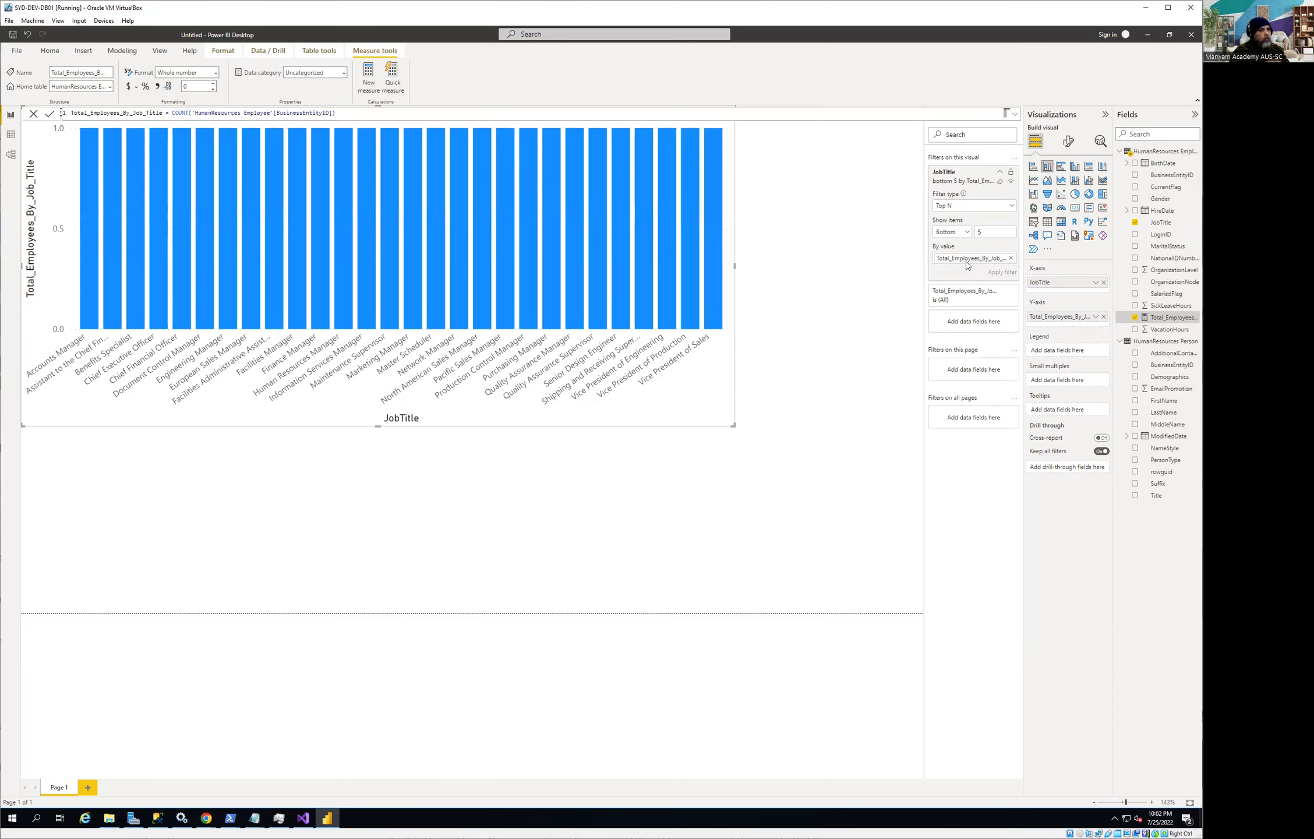
Step: Remove and re-add Total_Employees_By_Job_Title as the by-value of the JobTitle bottom 5 filter, apply it, and reselect Top N as filter type
{"action": "left_click", "coordinate": [1011, 259]}
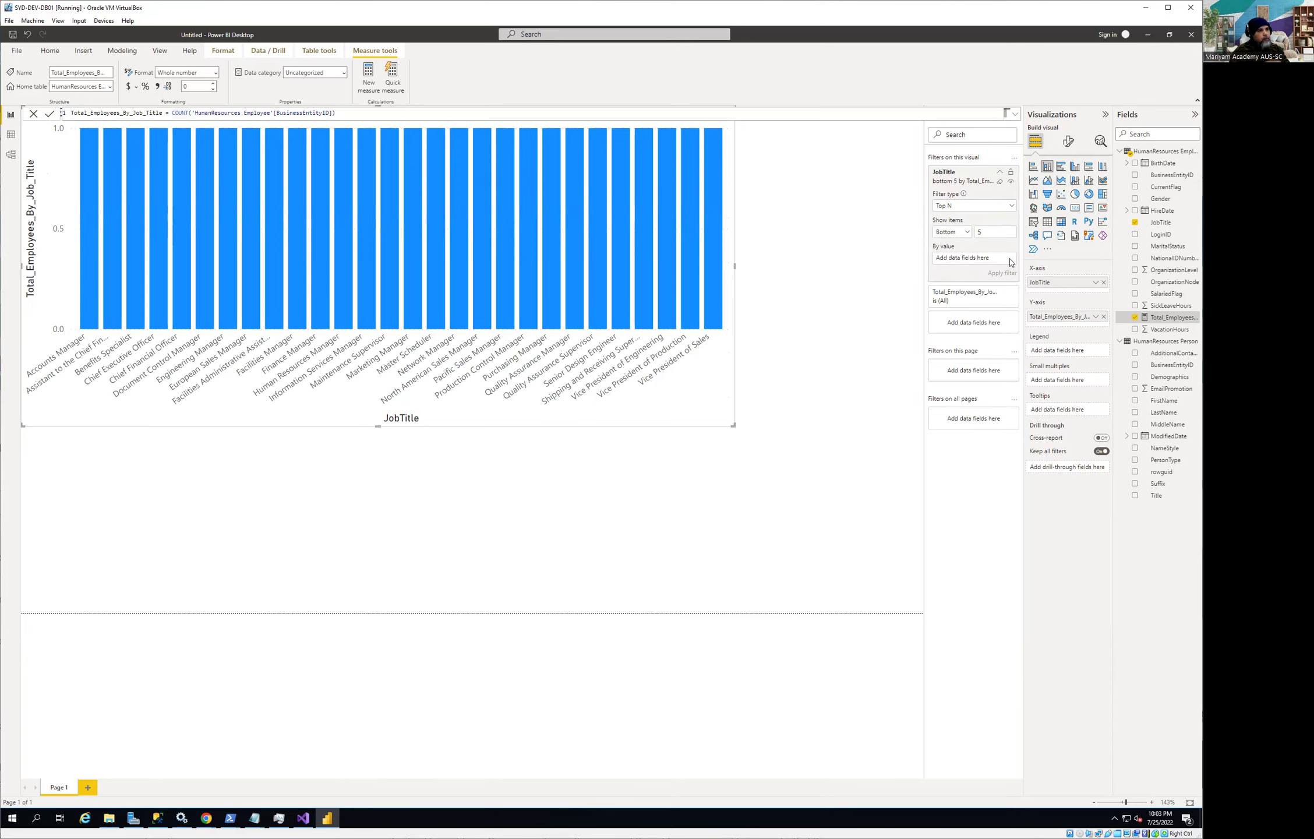
{"action": "left_click_drag", "start_coordinate": [1144, 317], "coordinate": [989, 258]}
{"action": "left_click", "coordinate": [1003, 273]}
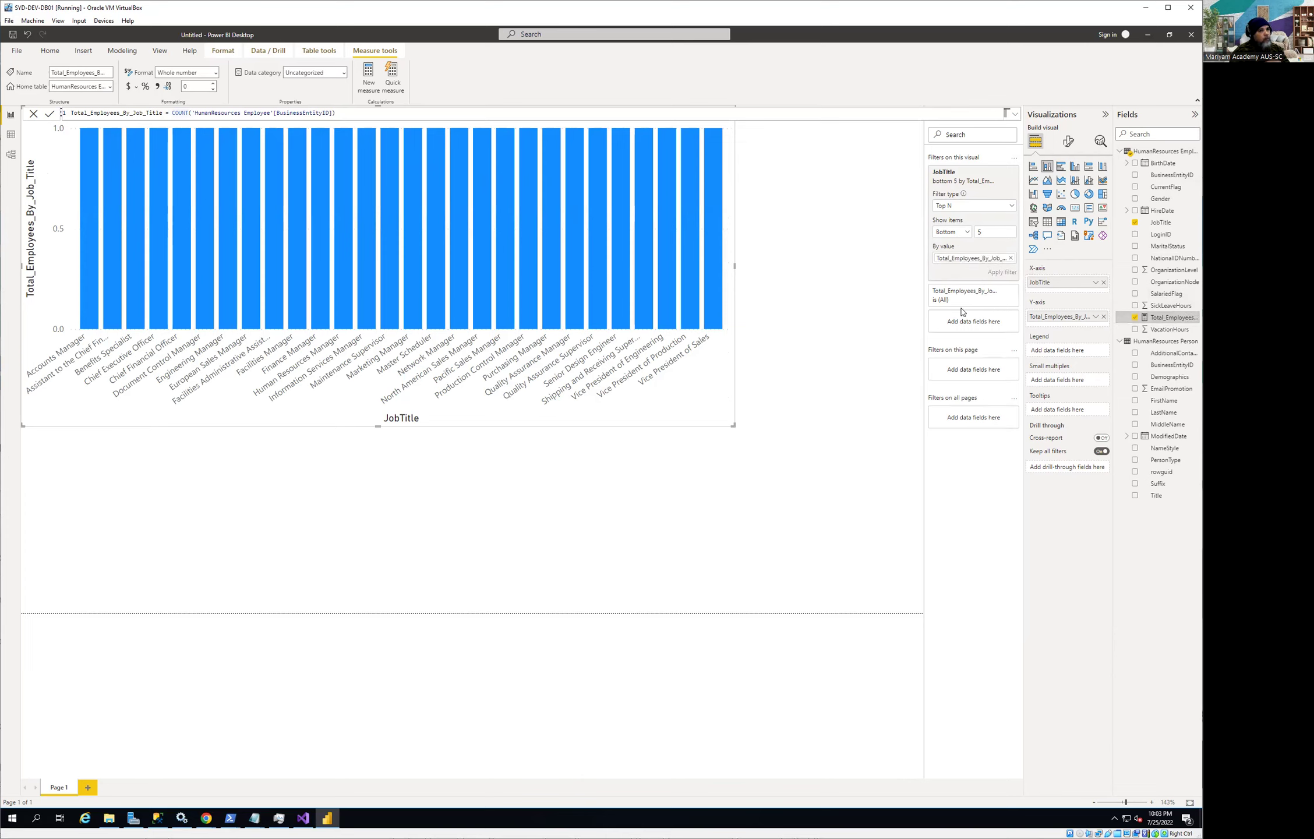
{"action": "mouse_move", "coordinate": [1006, 297]}
{"action": "left_click", "coordinate": [960, 206]}
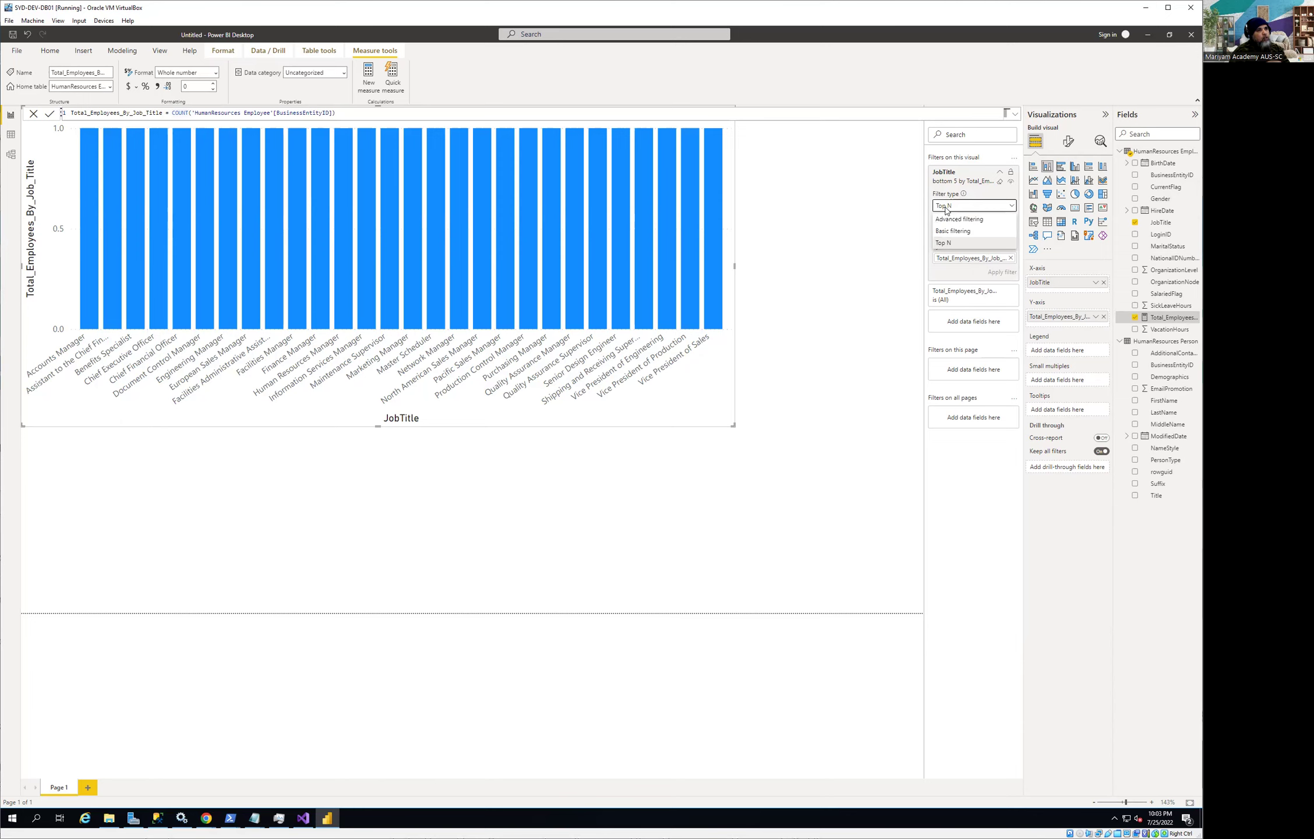
{"action": "left_click", "coordinate": [946, 243]}
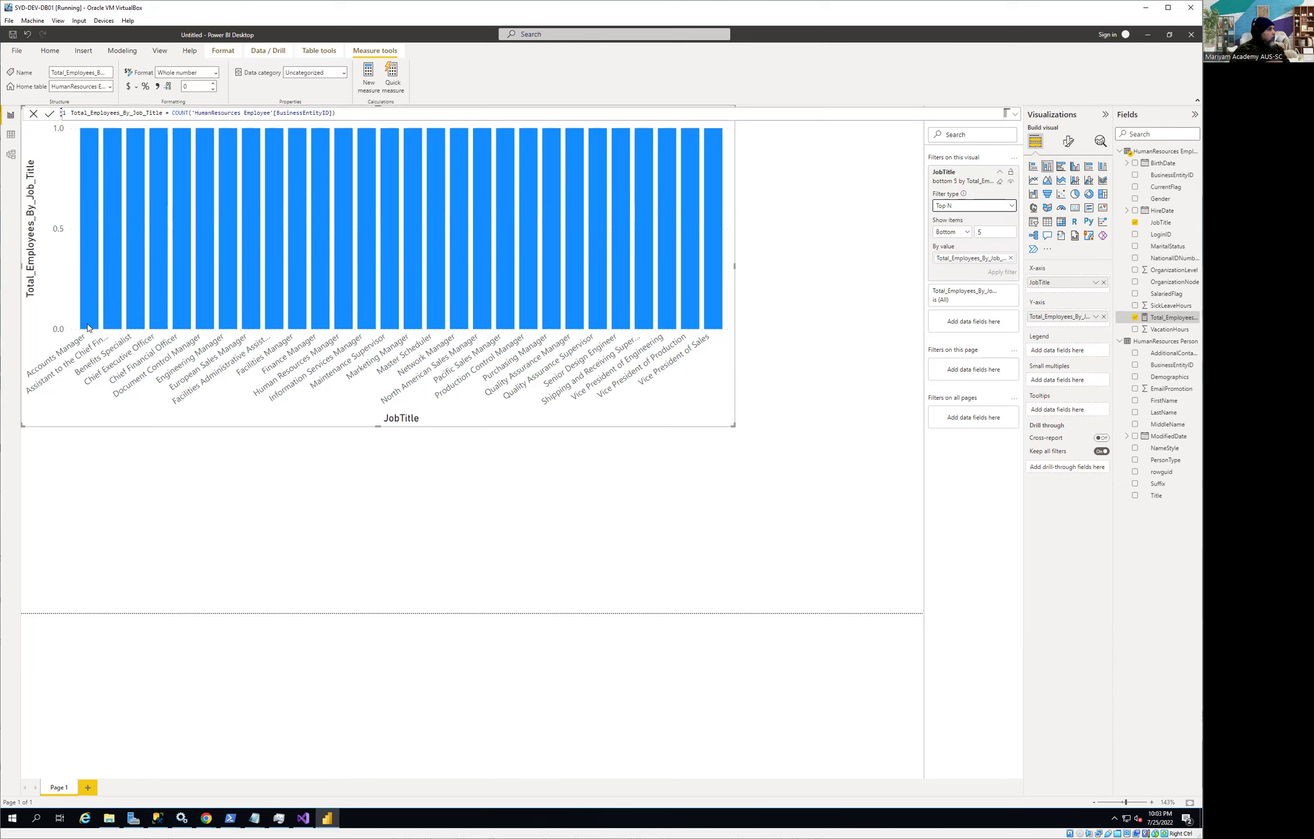
{"action": "mouse_move", "coordinate": [88, 327]}
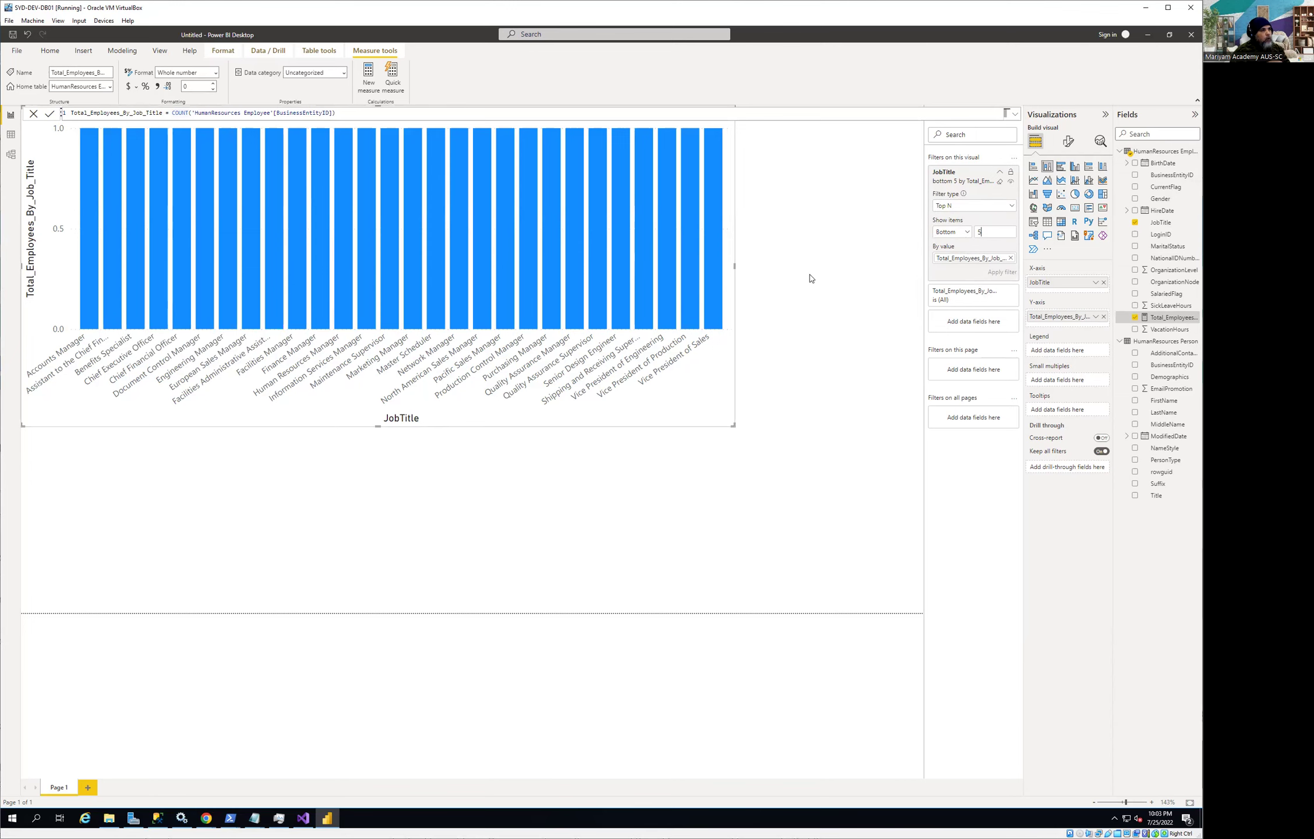
Step: Shrink the column chart in both width and height to make it more compact on the report page
{"action": "left_click_drag", "start_coordinate": [736, 427], "coordinate": [576, 395]}
{"action": "mouse_move", "coordinate": [435, 265]}
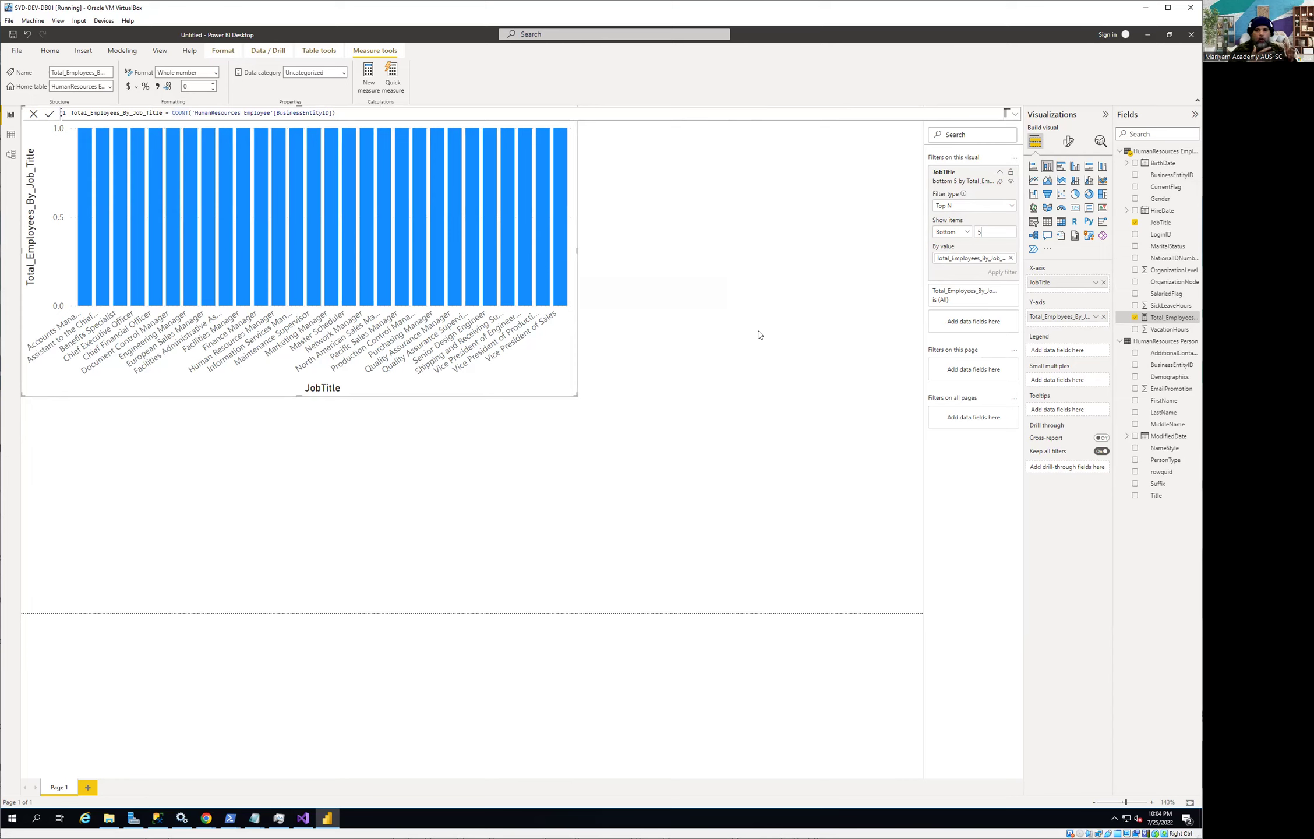
Step: Switch the JobTitle filter to show the top 5 by Total_Employees_By_Job_Title, apply it, and reposition the chart near the page's upper-left corner
{"action": "left_click", "coordinate": [948, 237]}
{"action": "left_click", "coordinate": [954, 250]}
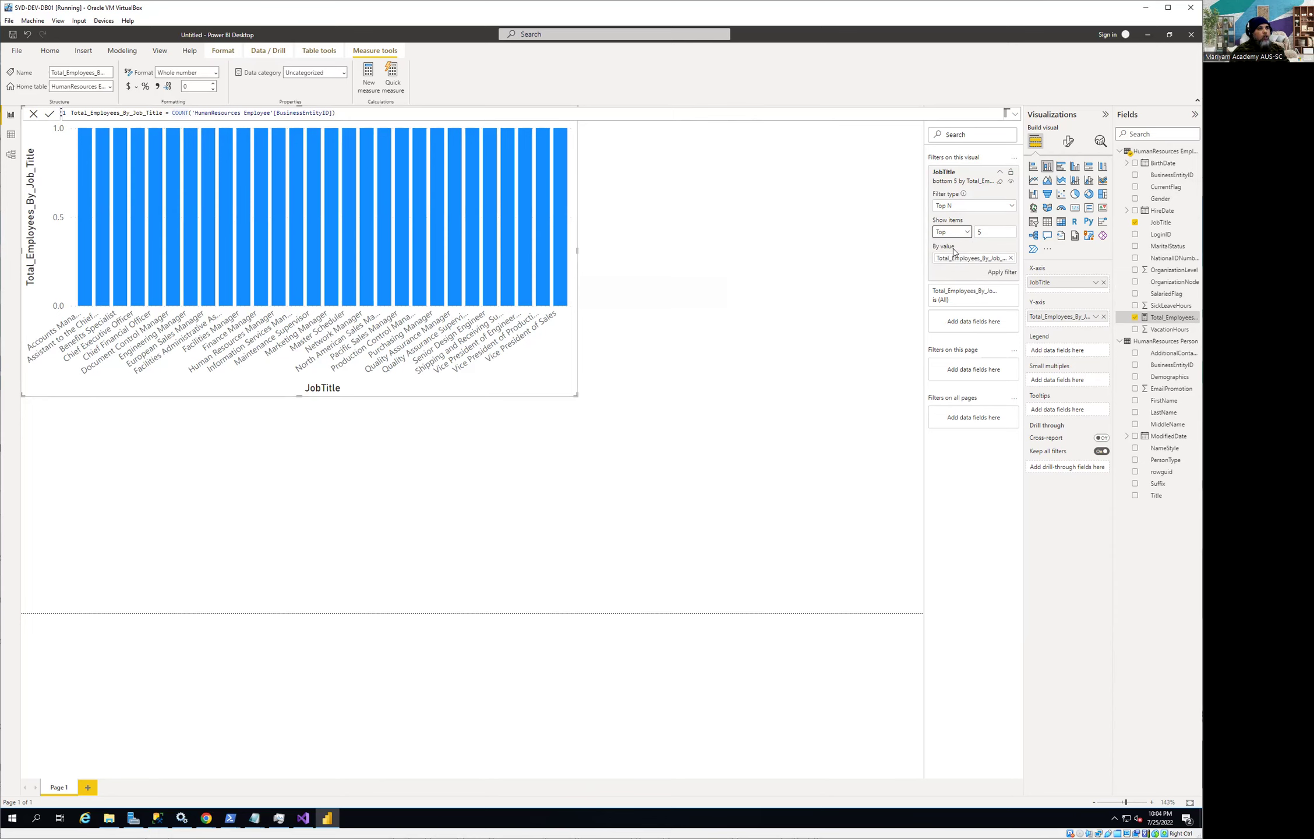
{"action": "left_click", "coordinate": [994, 273]}
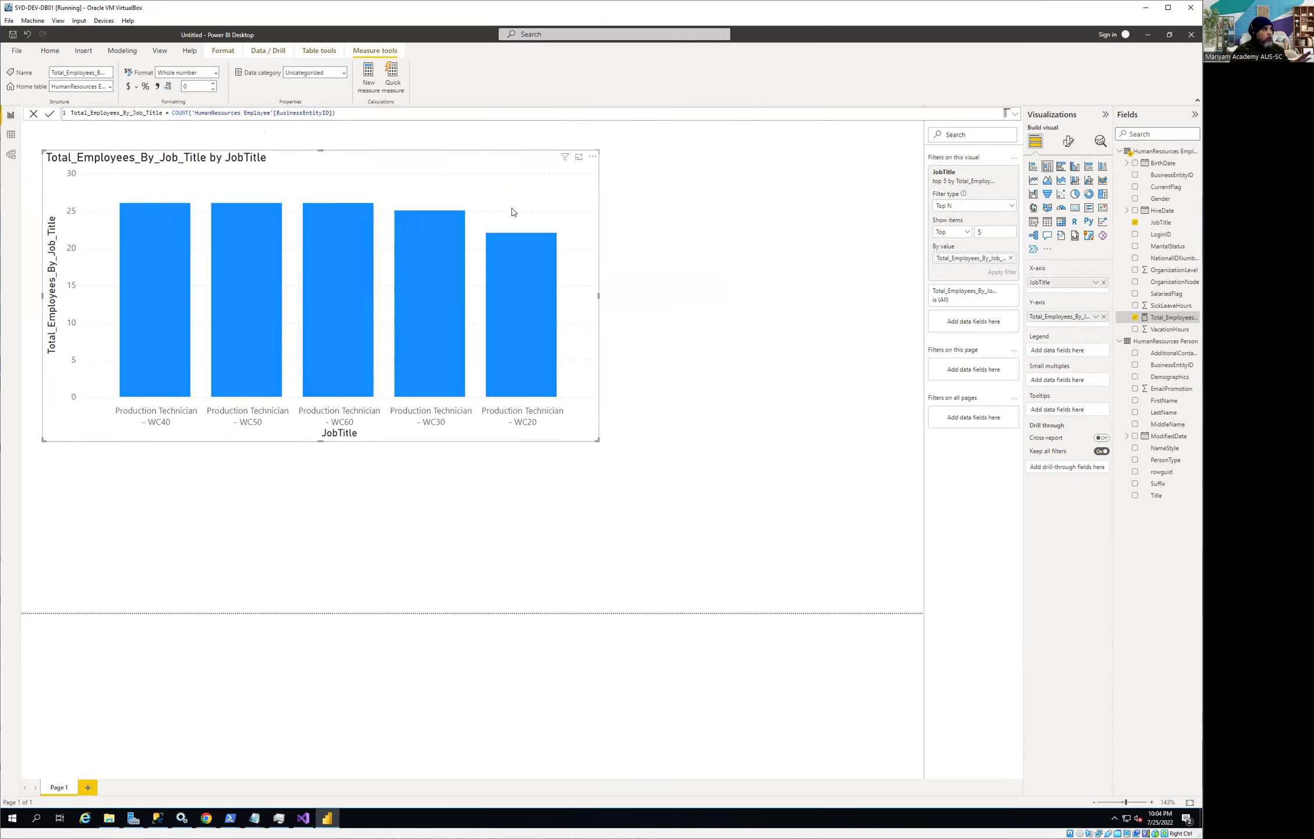
{"action": "left_click_drag", "start_coordinate": [505, 181], "coordinate": [492, 168]}
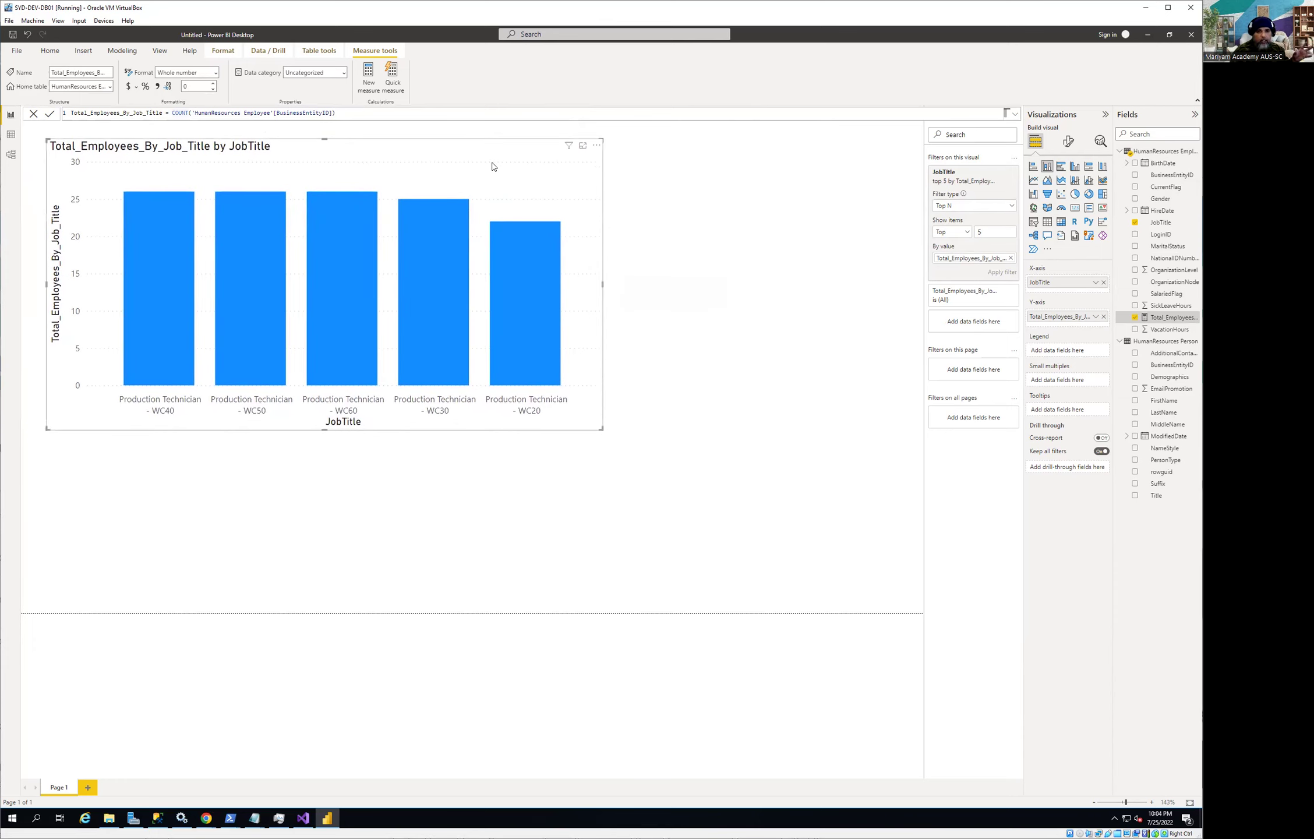